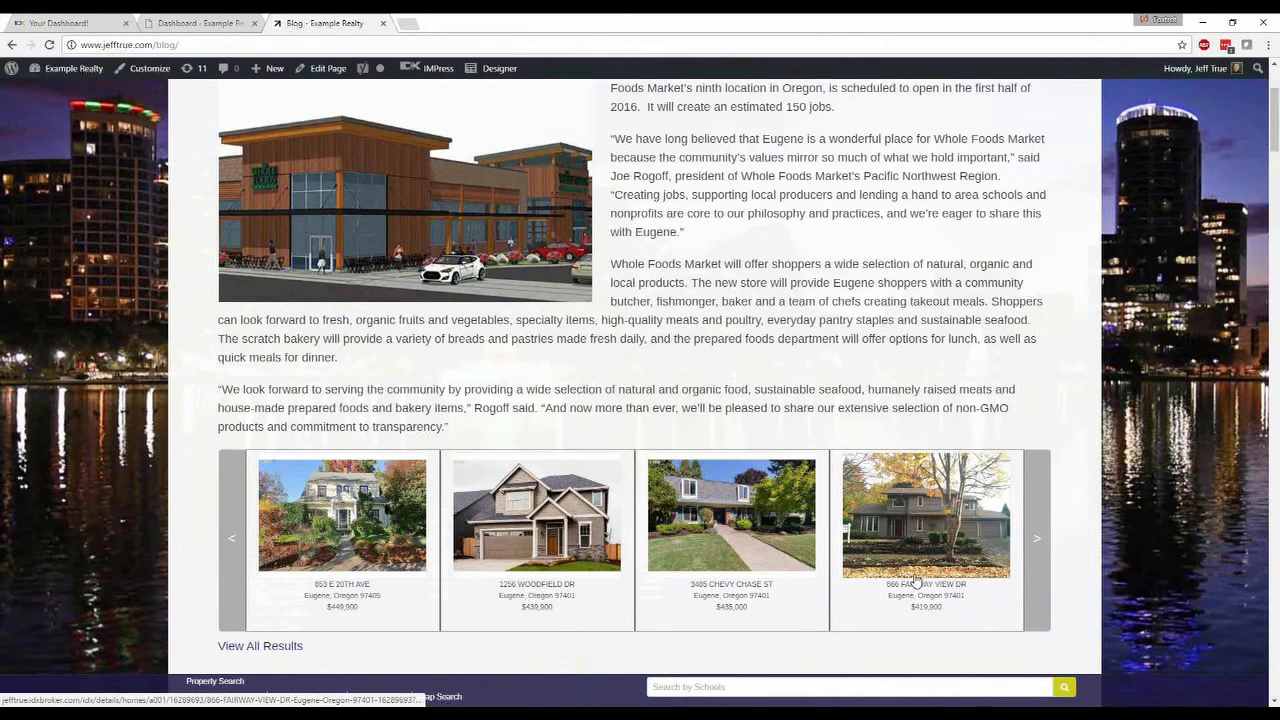
Step: Start a new blog post in WordPress and title it "Homes for sale in Eugene with a pool"
scroll(900, 490, "up", 2)
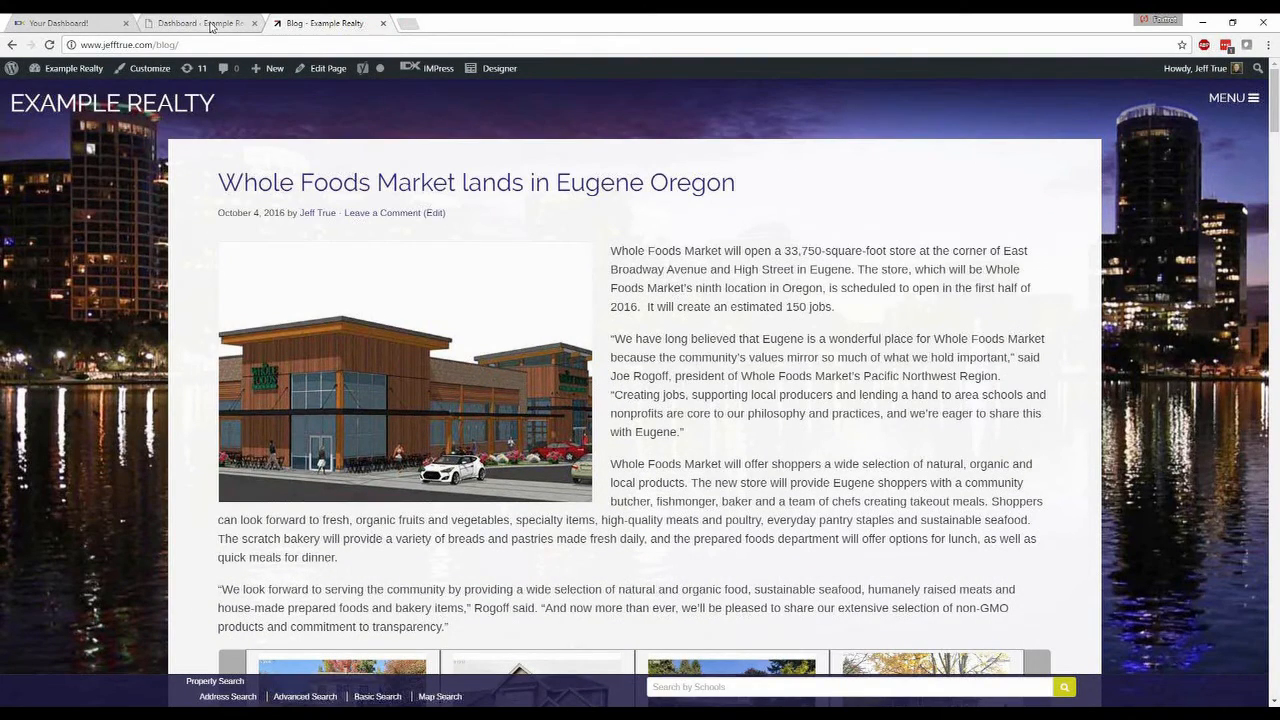
left_click(210, 24)
left_click(190, 149)
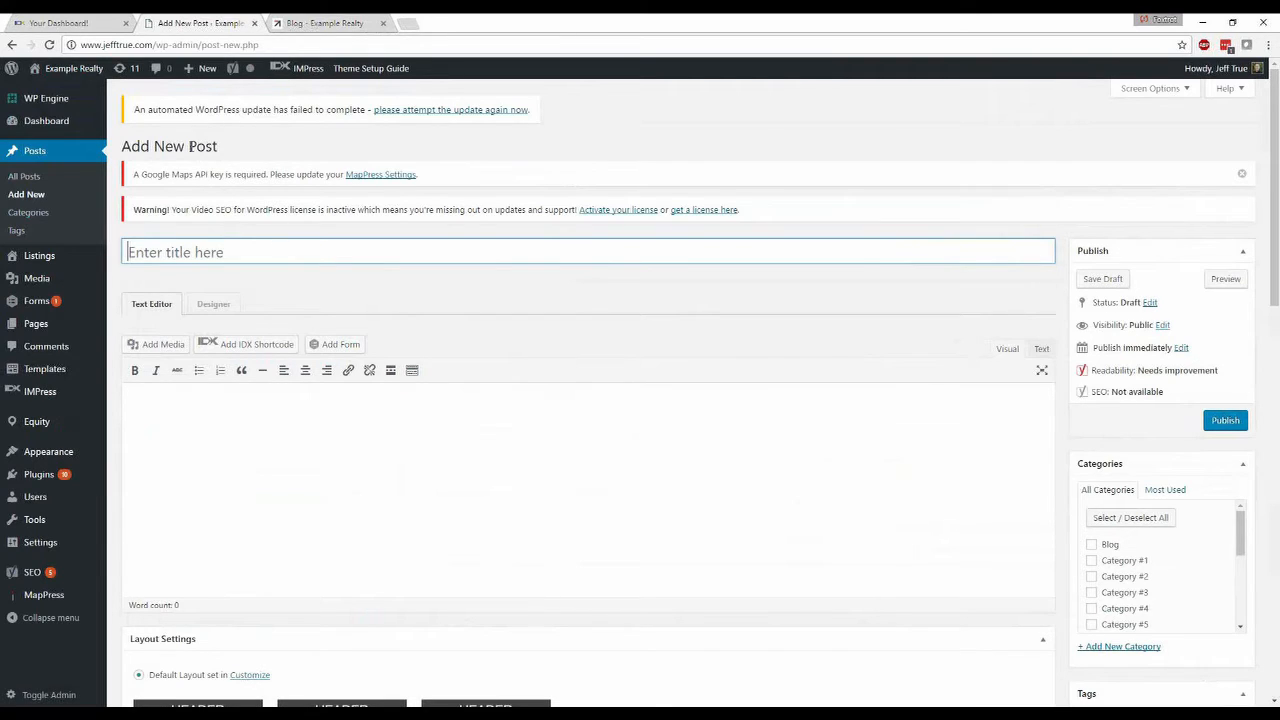
type("Homes for sale in E")
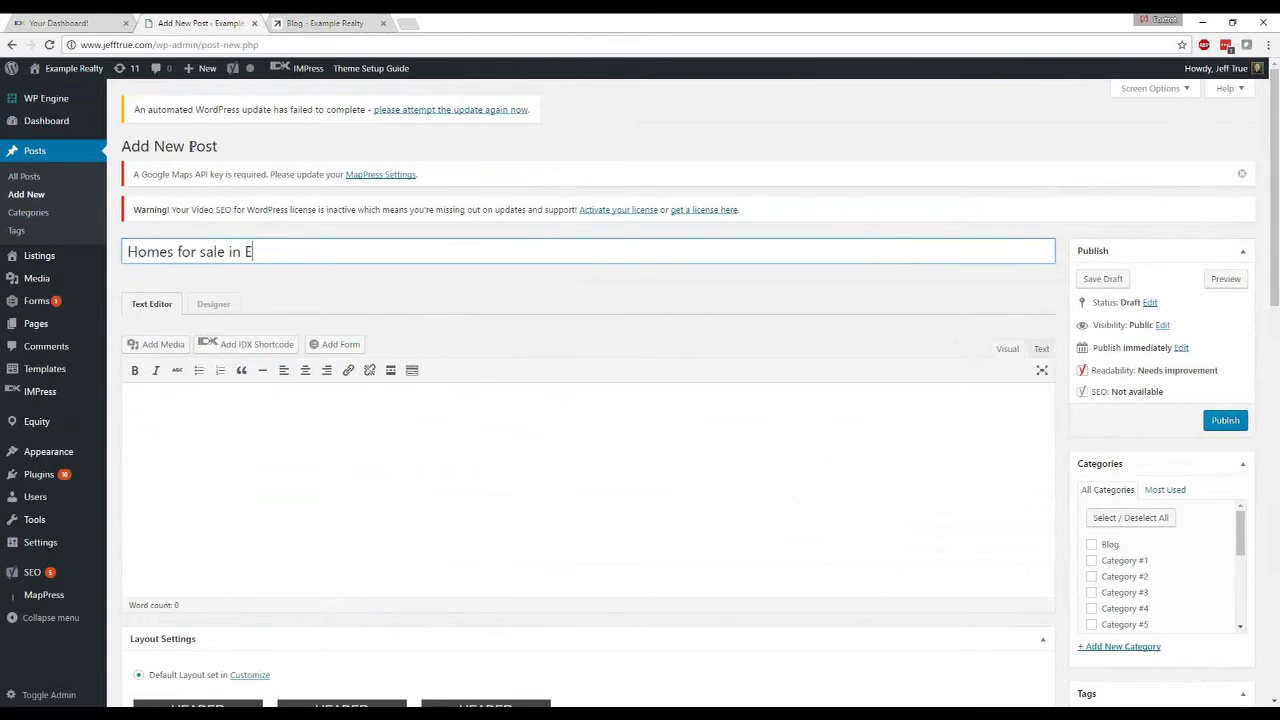
type("ugene with a pool")
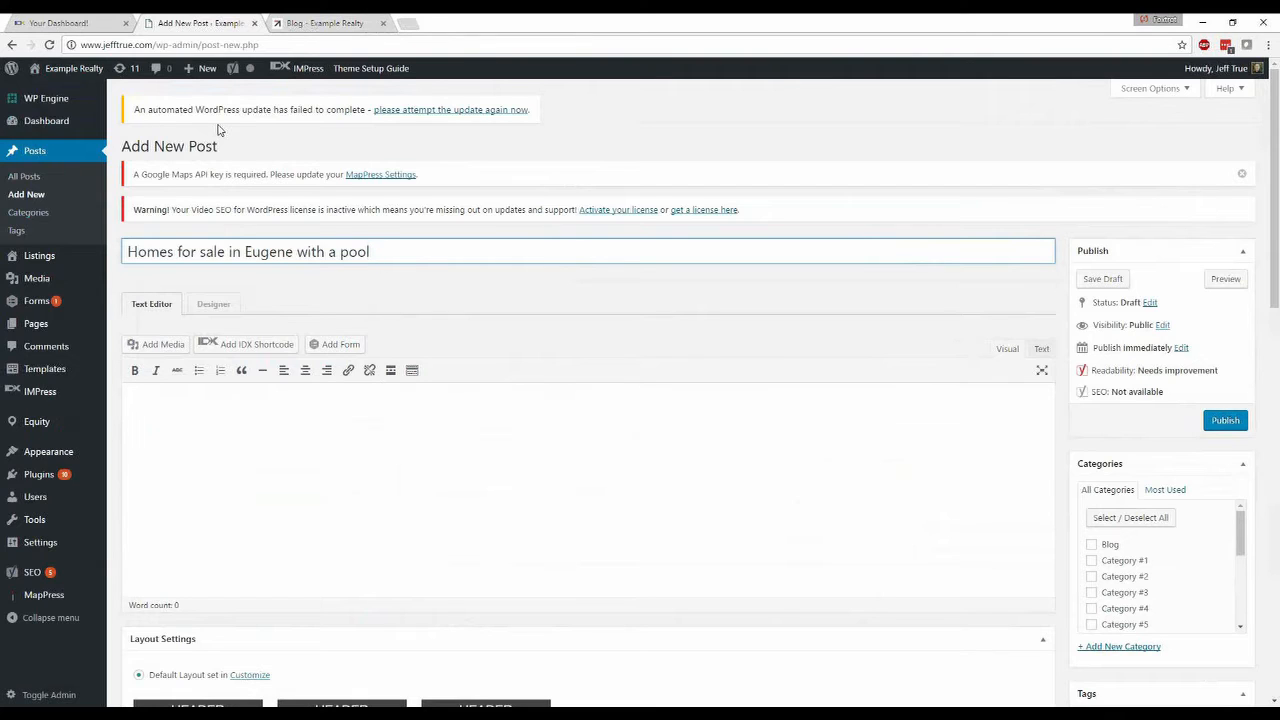
Step: Write "Having a pool at your house can be very nice in the summer." as the post's opening sentence
left_click(517, 434)
type("Having a pool at your house can be very nice in the sume")
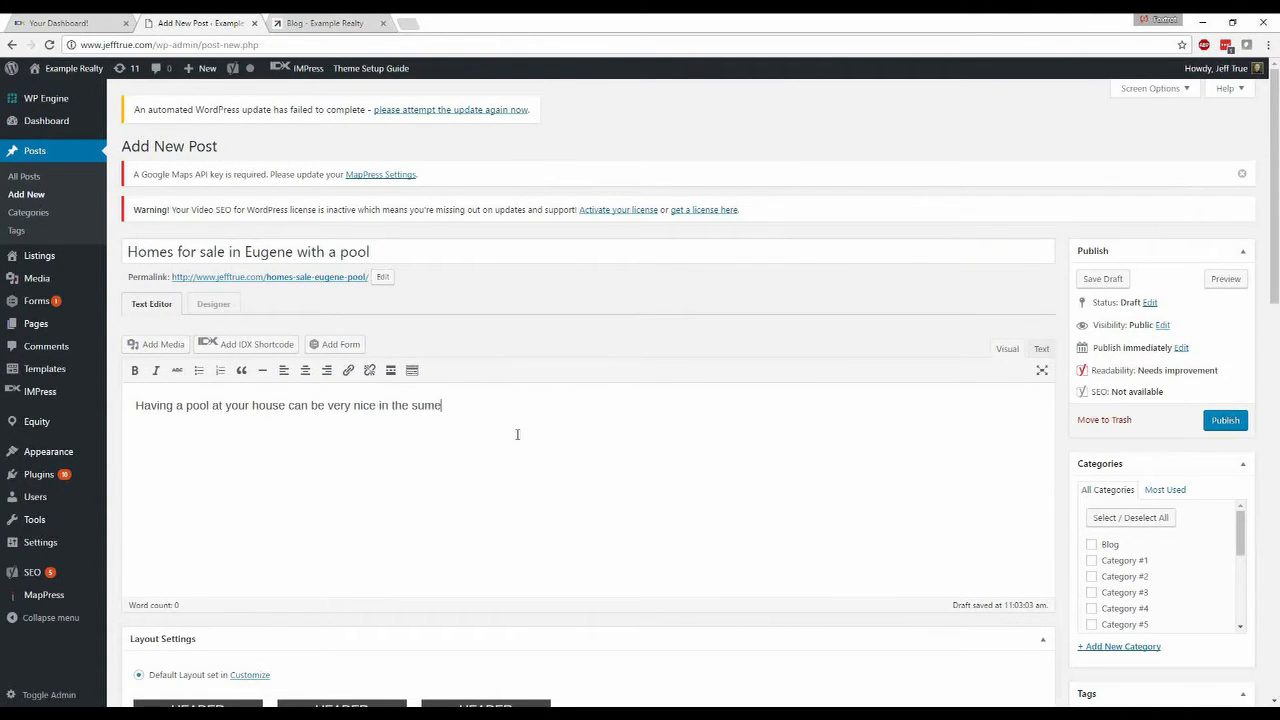
key("BackSpace")
type("mer.")
Step: Insert the "Modern Exterior with Pool" picture from the media library into the post
left_click(160, 346)
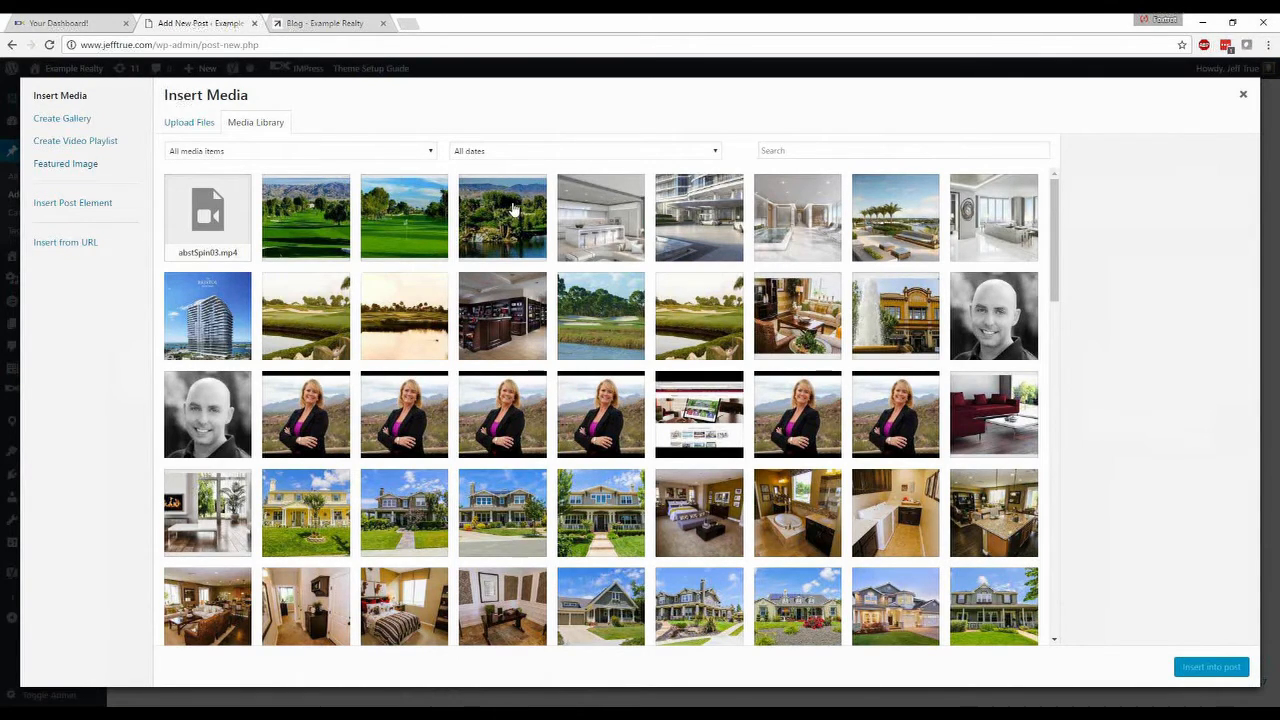
left_click_drag(1057, 222, 1057, 568)
scroll(906, 551, "down", 5)
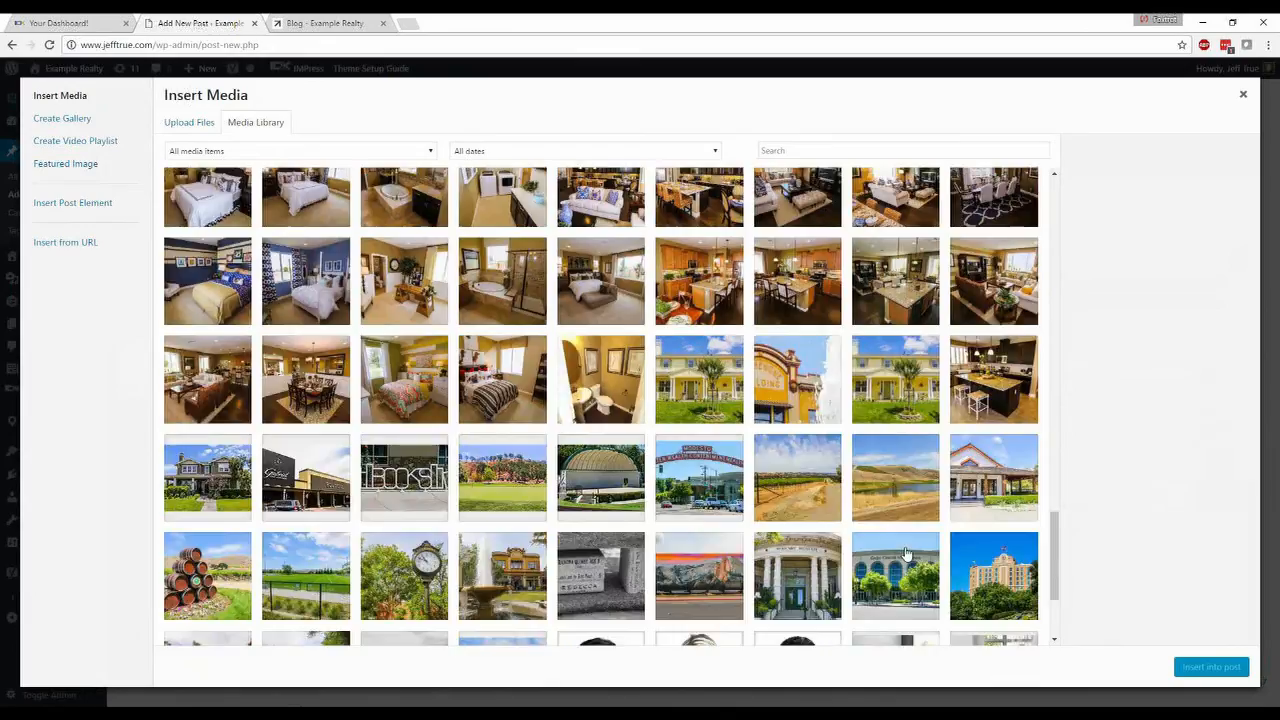
left_click(316, 595)
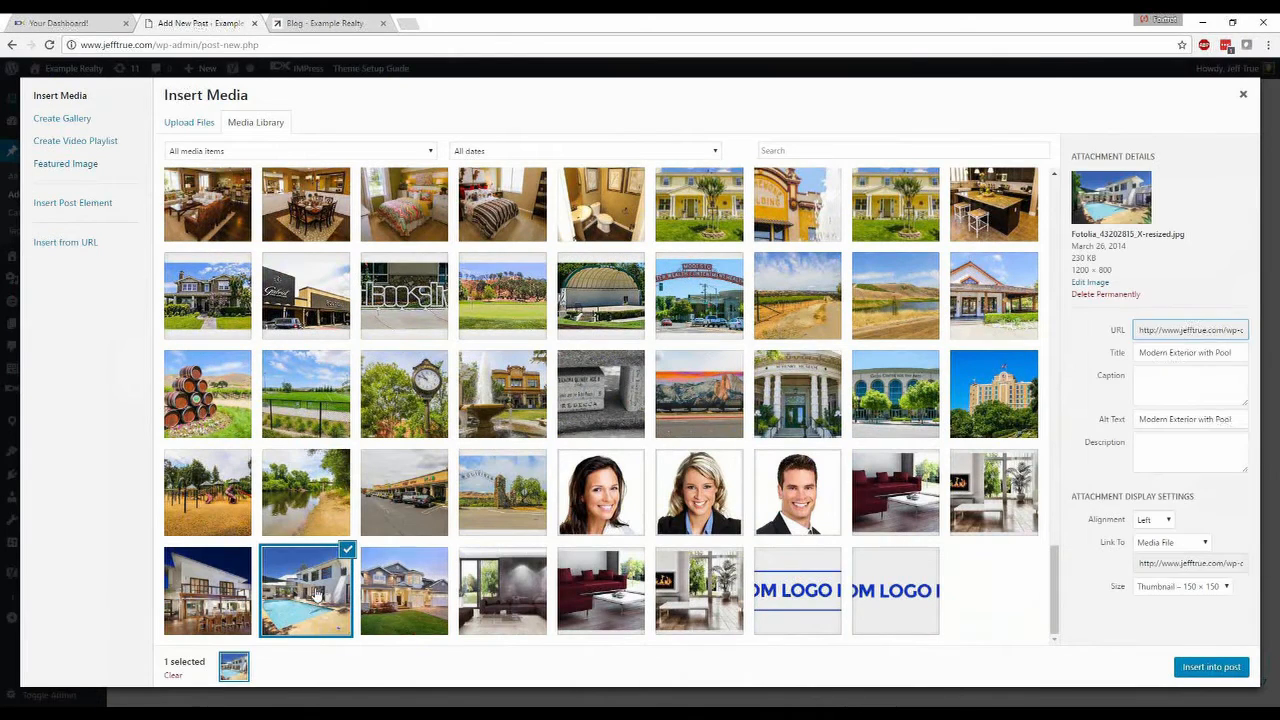
left_click(1208, 667)
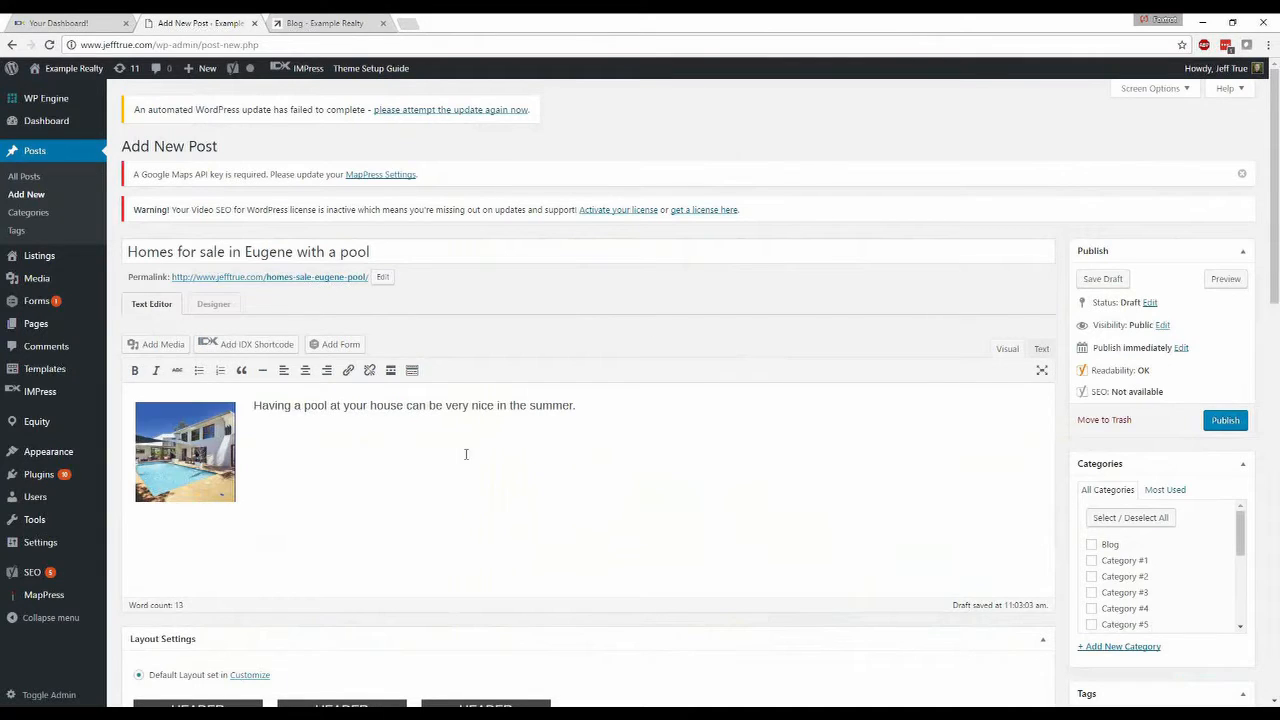
Step: Add random filler text after the opening sentence and continue it in further paragraphs
left_click(611, 412)
type("kljasdflk;sdjaklfjsdakl")
key("Return")
type("kljasdfkl;jasdkl;fjskl;adjfkljklsdajfkl;jasdkfjskl;djsdafjl;askdfj  kla sdkafjklasjfl jakllkajsflkjjsdf klasjd flksjalf kjklja ljflksad jfklj klj lfja")
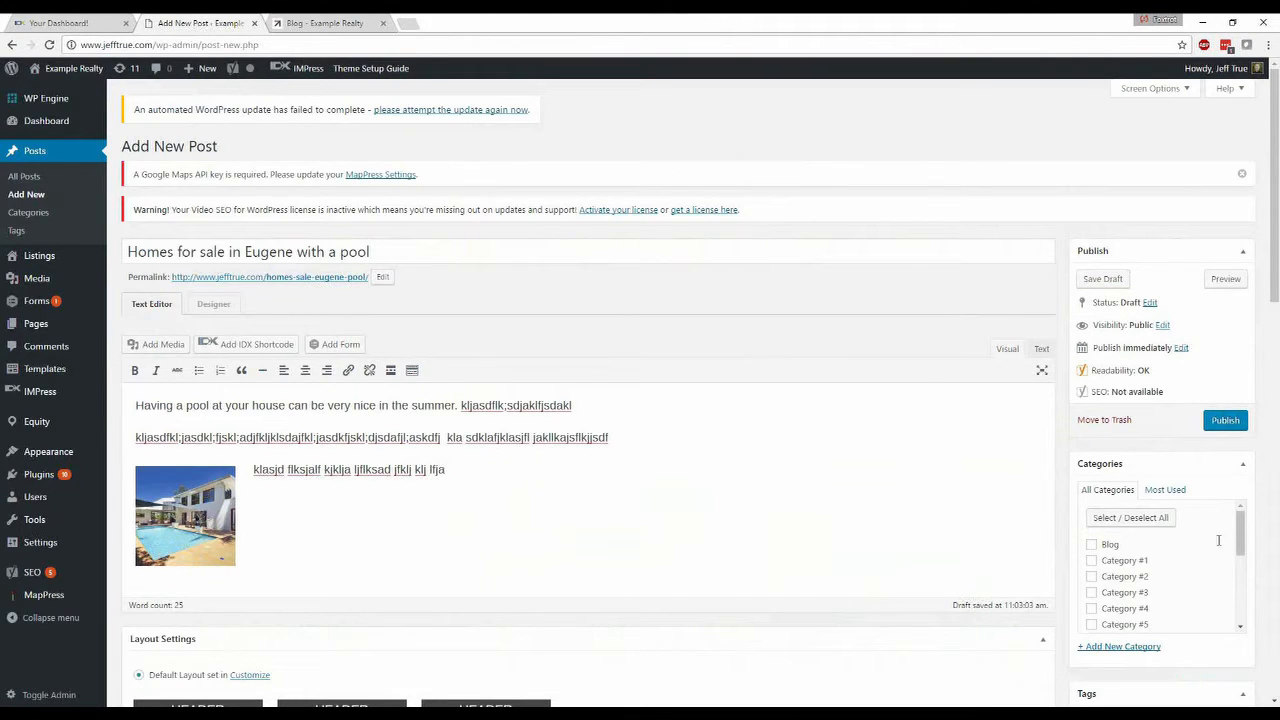
Step: Resize the pool image in the post to a width of 300 px
left_click(190, 505)
mouse_move(236, 466)
left_mouse_down()
mouse_move(294, 440)
mouse_move(233, 466)
left_mouse_up()
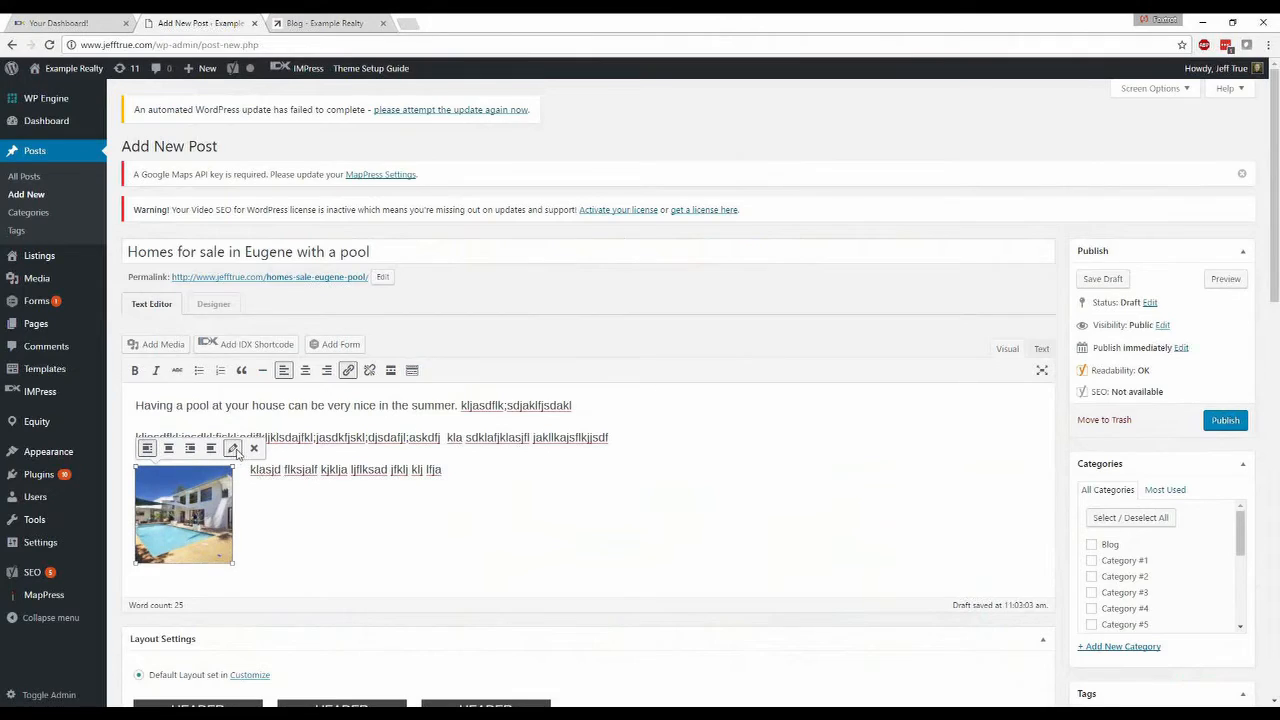
left_click(233, 448)
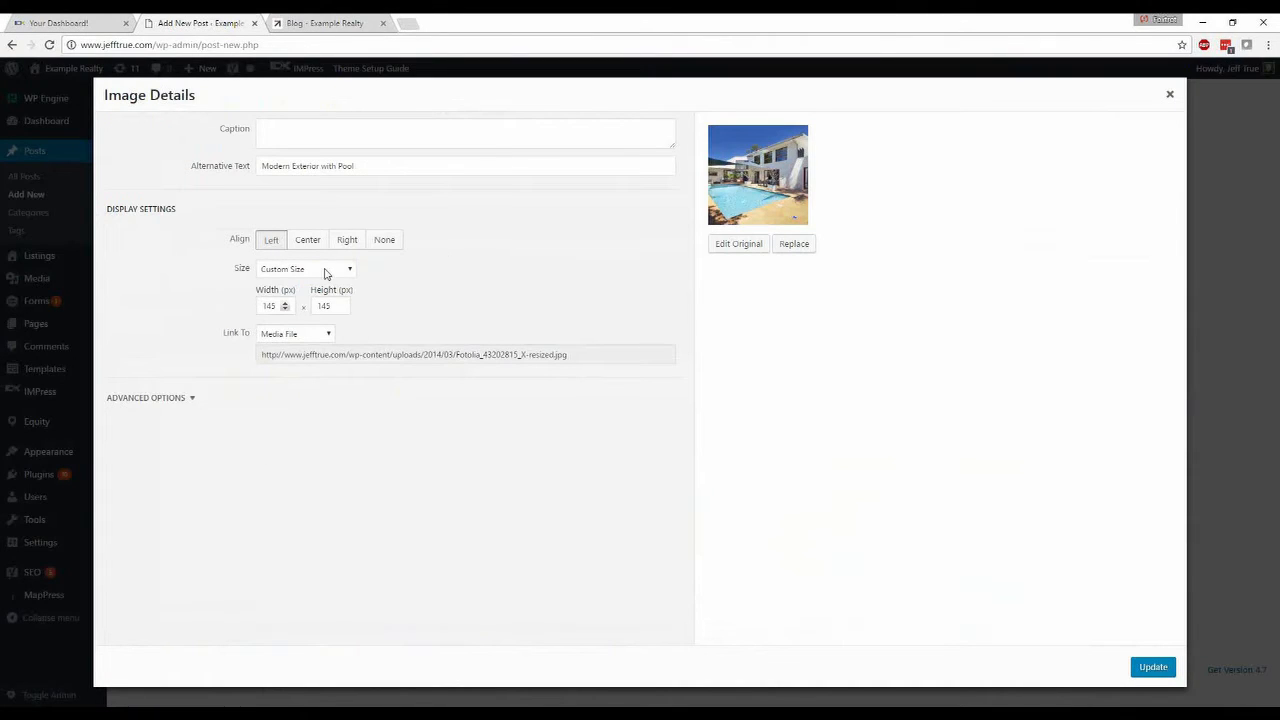
double_click(280, 306)
type("300")
left_click(1153, 667)
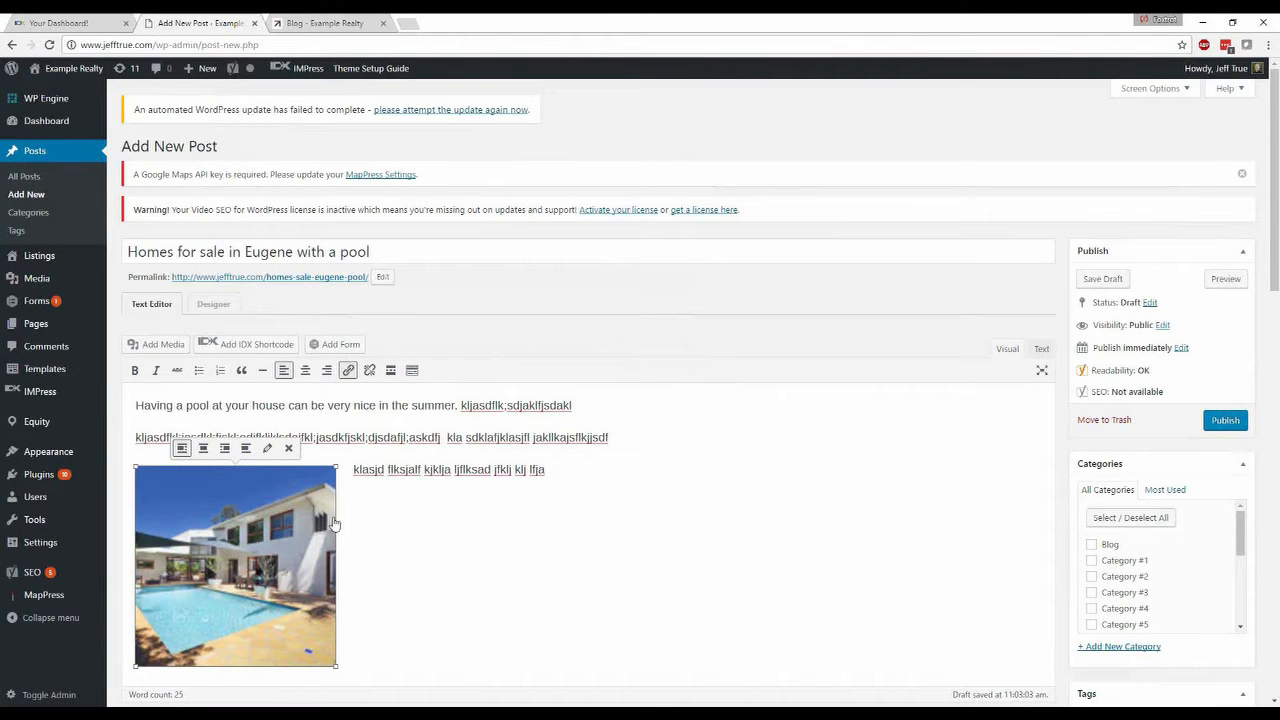
Step: Try centre and right alignment on the pool image, and return it to left alignment
left_click(203, 448)
scroll(277, 446, "down", 1)
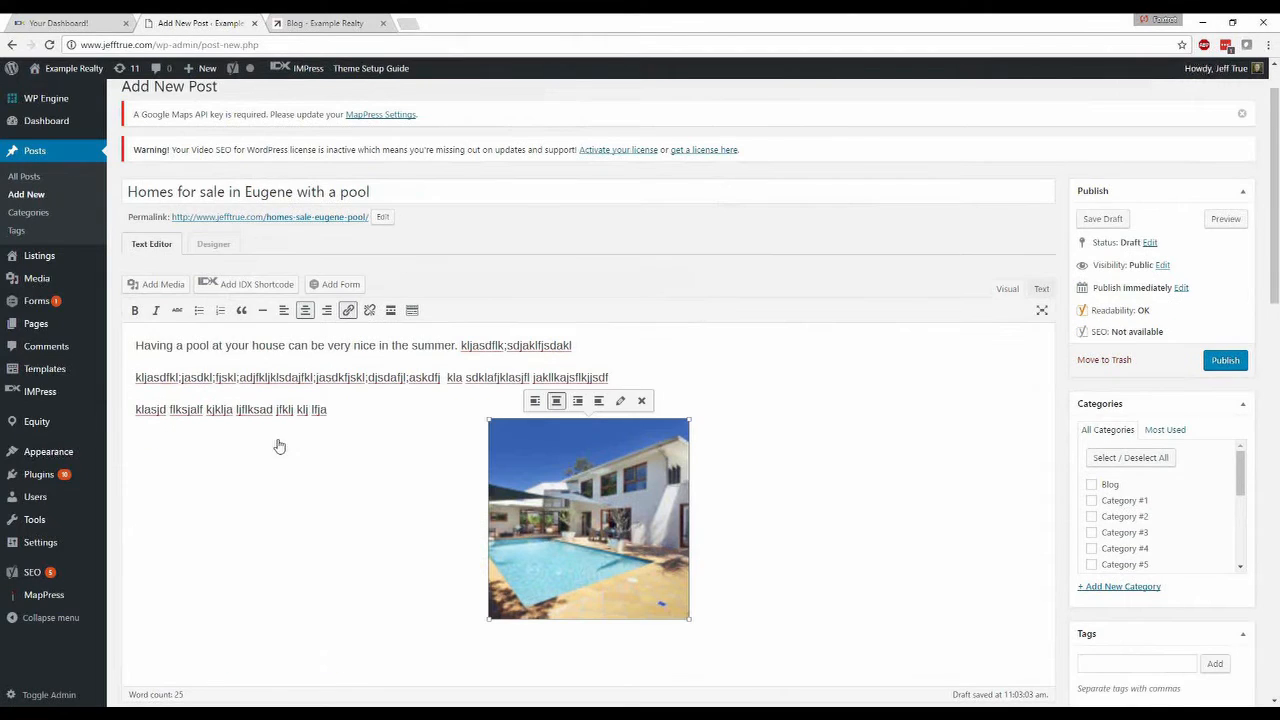
left_click(578, 402)
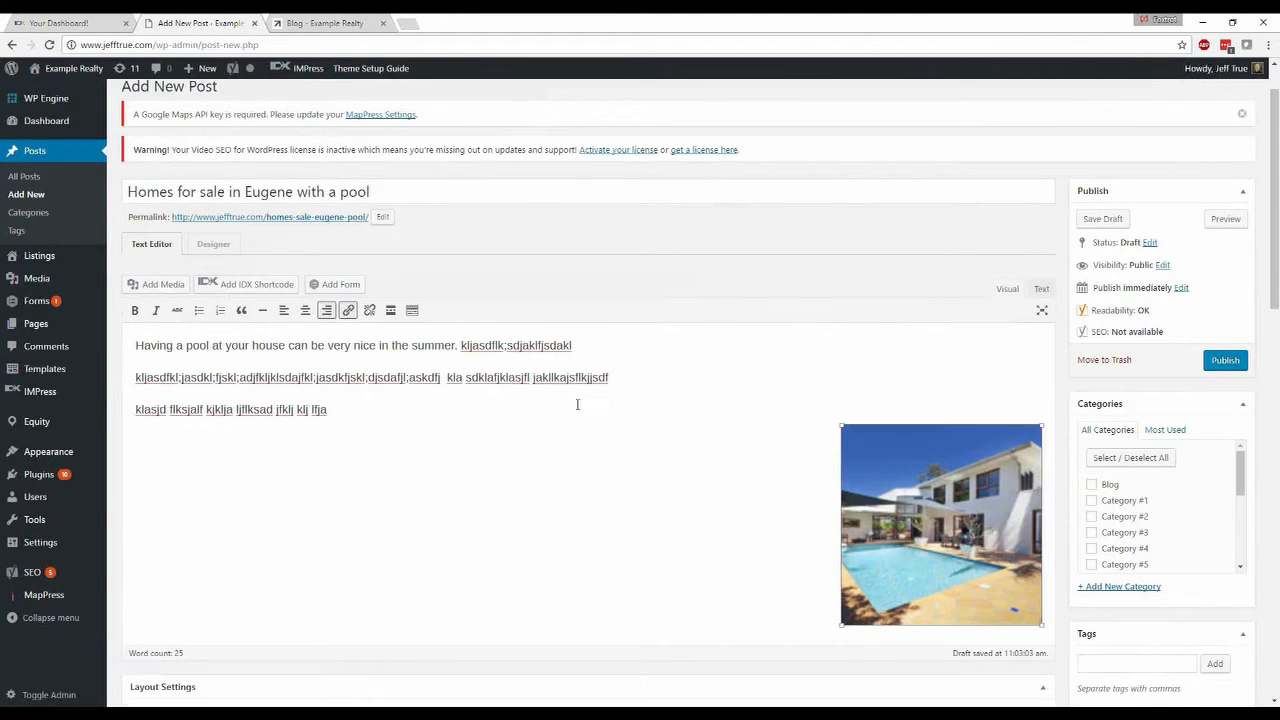
left_click(829, 392)
left_click(846, 420)
left_click(888, 406)
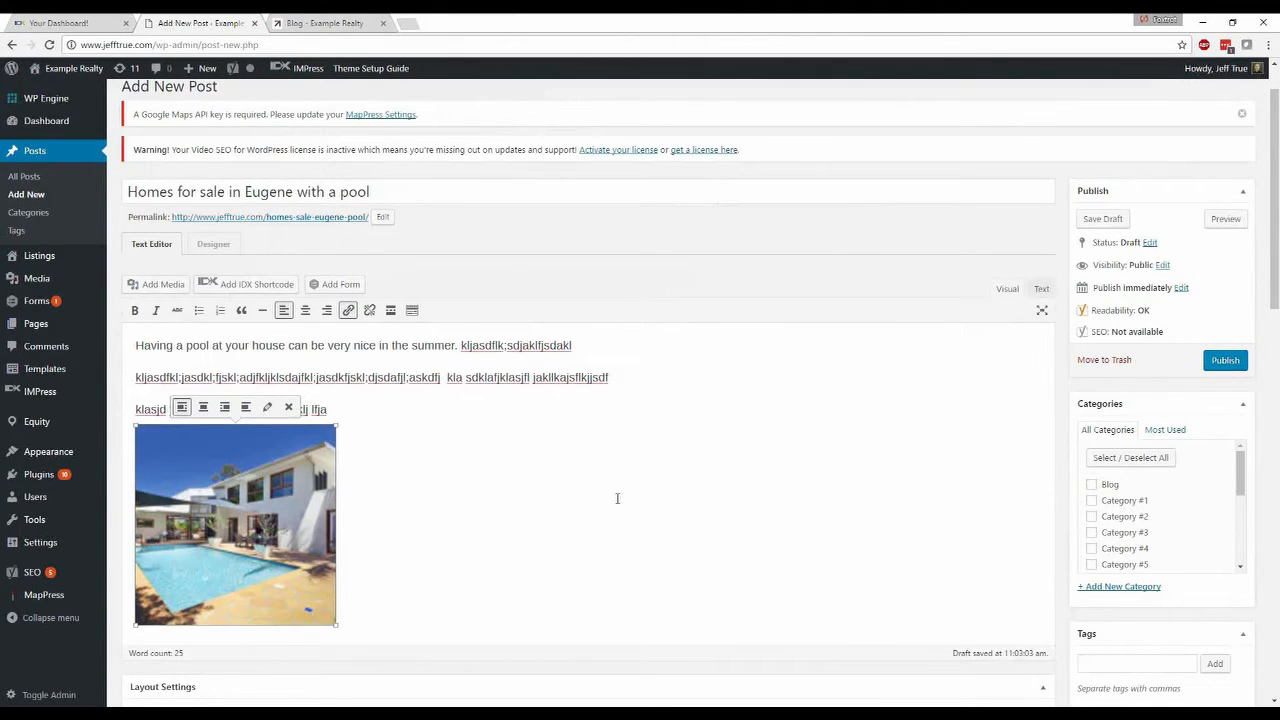
Step: Preview the draft post, and move the pool image up to the start of the opening sentence
left_click(1226, 219)
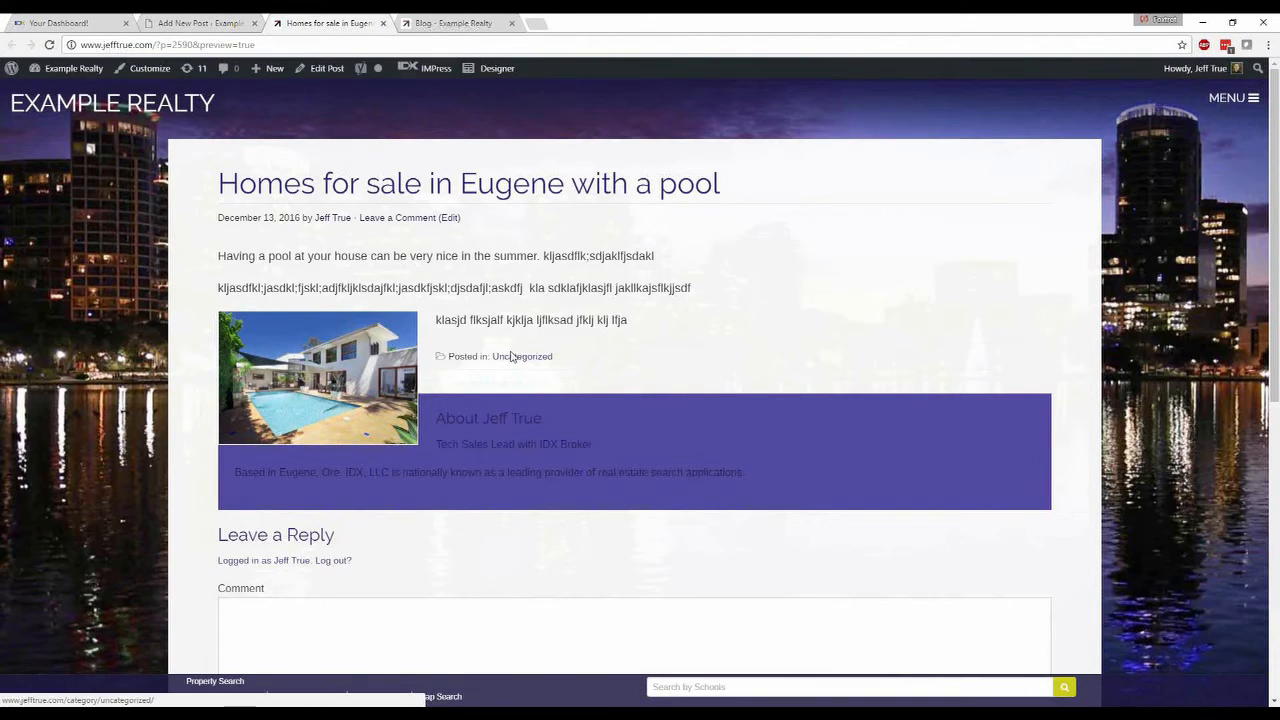
left_click(383, 23)
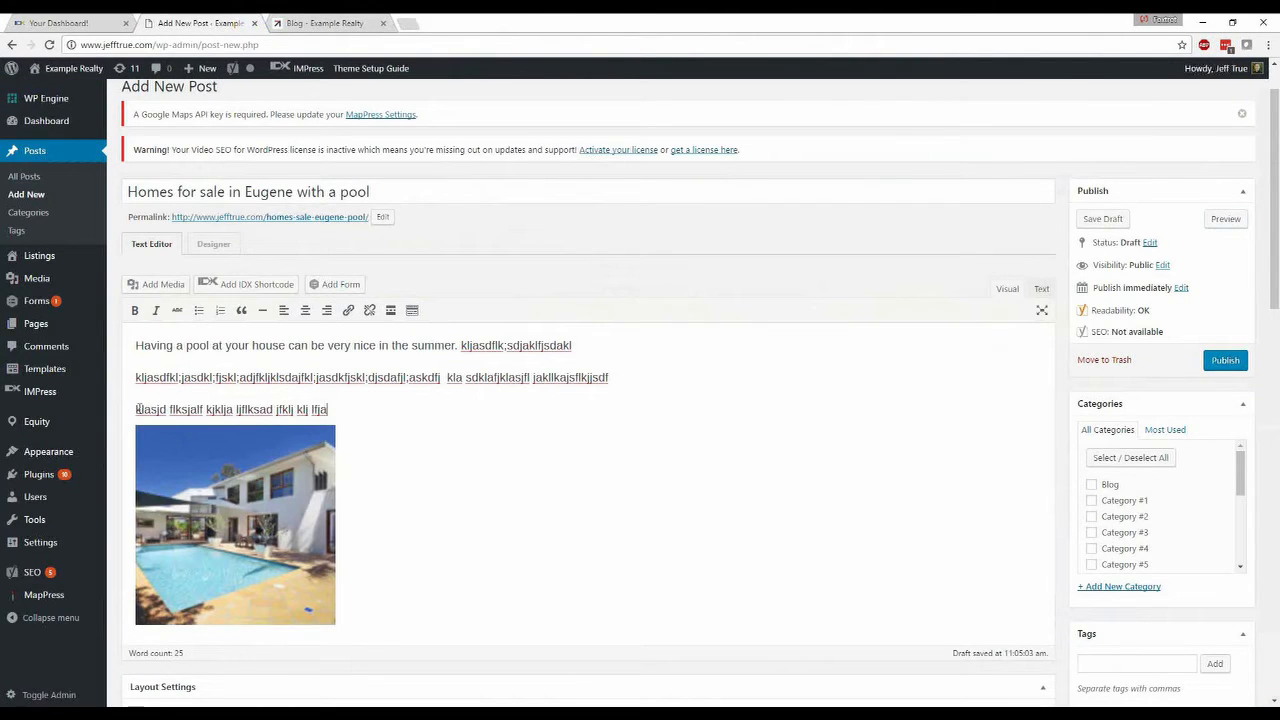
key("Return")
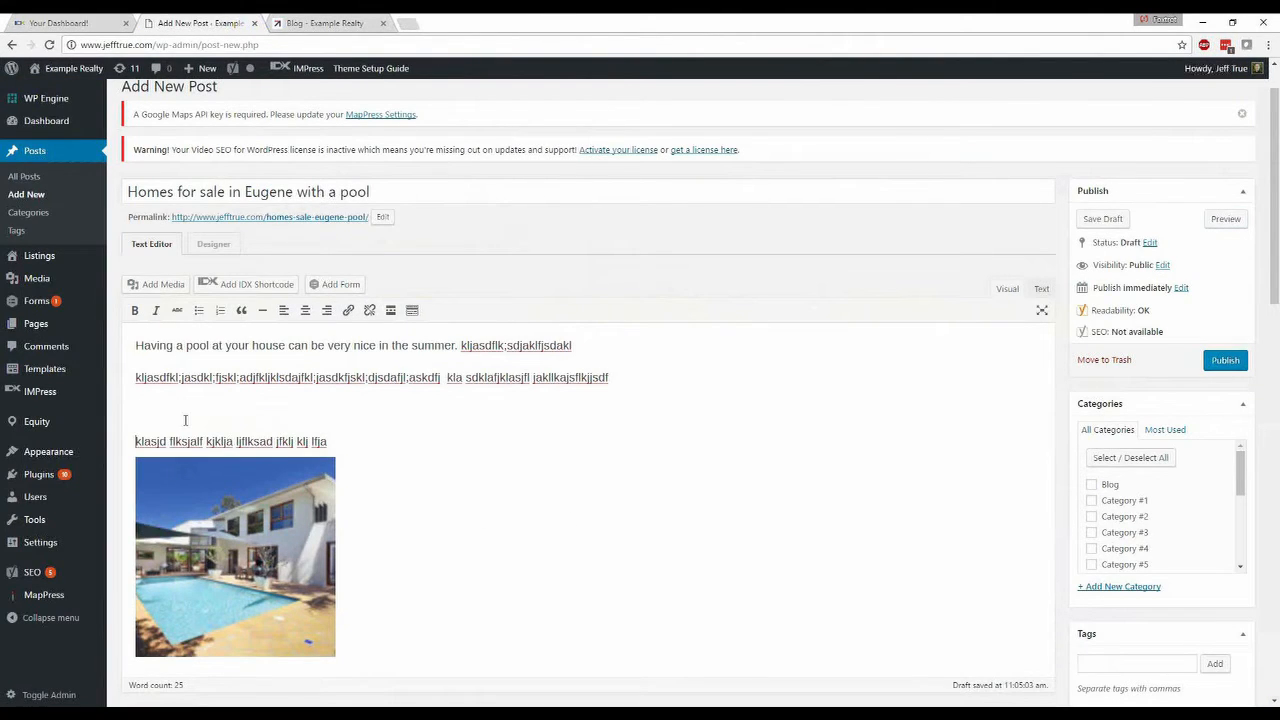
left_click(167, 537)
left_click_drag(164, 496, 151, 357)
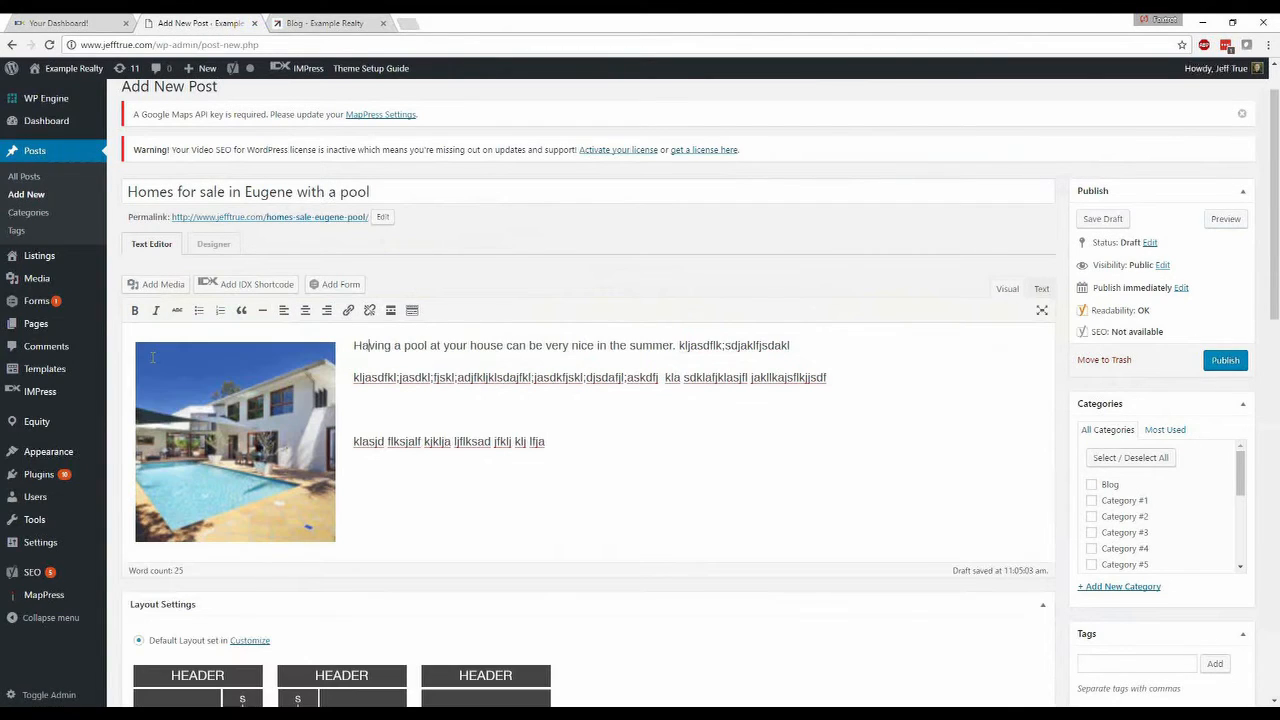
Step: Separate the opening sentence from the filler text and merge all the filler into one paragraph
left_click(678, 346)
key("Return")
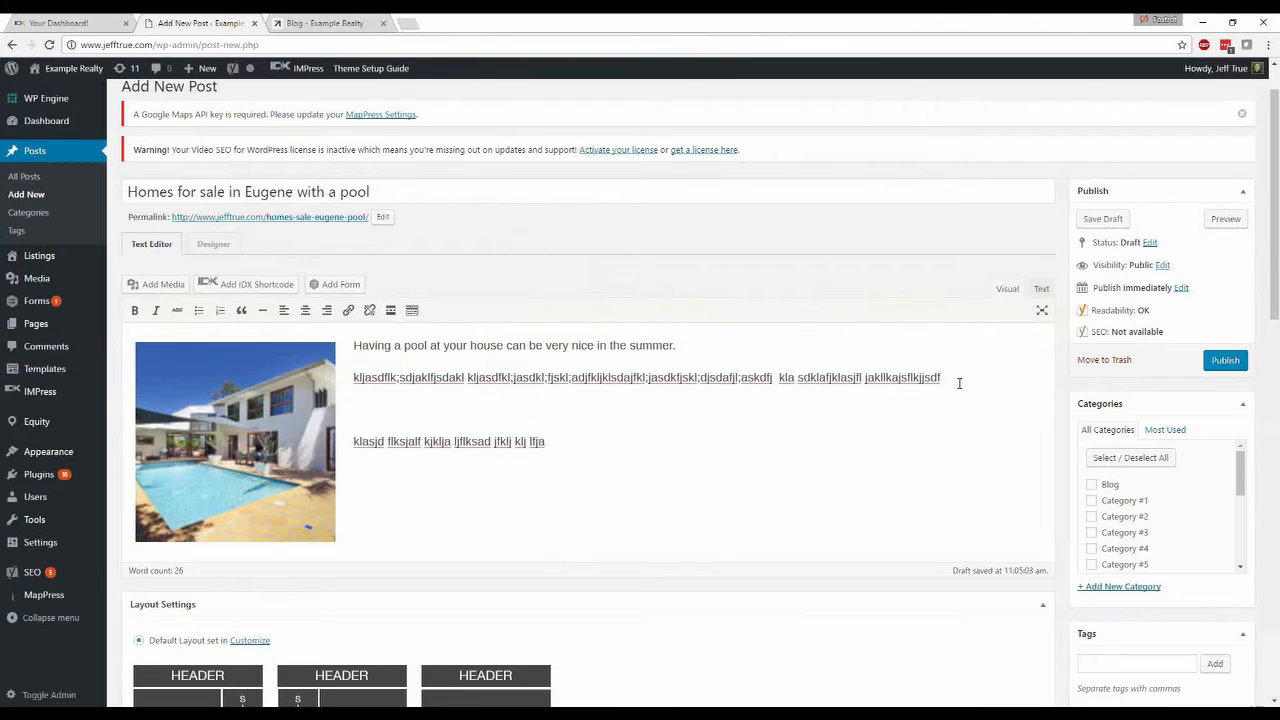
left_click(959, 383)
key("Delete")
key("Delete")
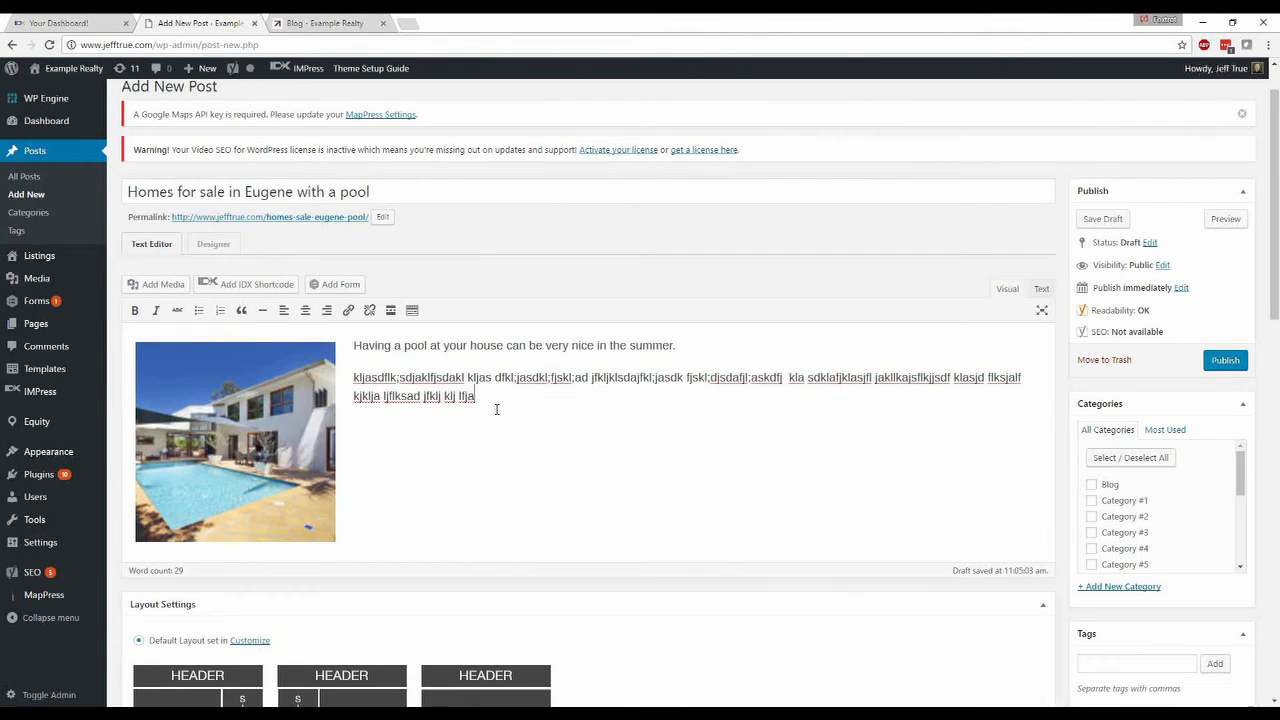
Step: Lengthen the filler paragraph by pasting four copies of it at its end, and add blank lines below
left_click_drag(482, 397, 353, 377)
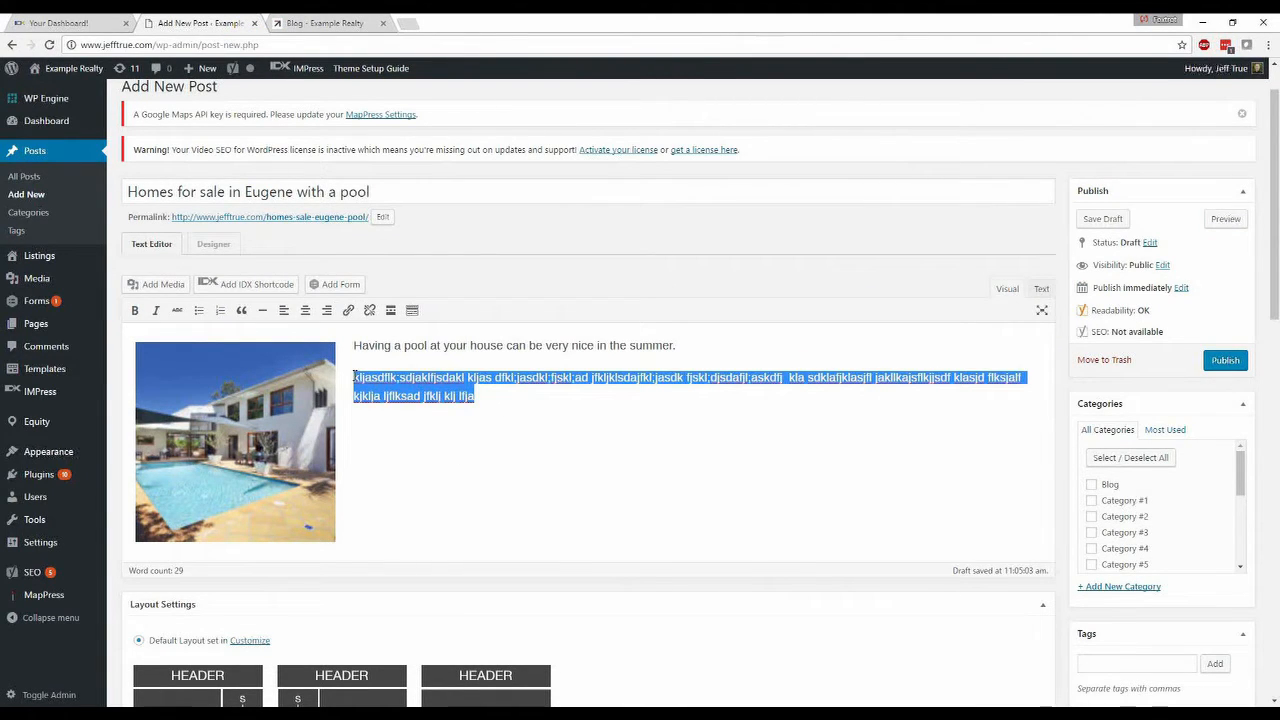
key("ctrl+c")
left_click(495, 396)
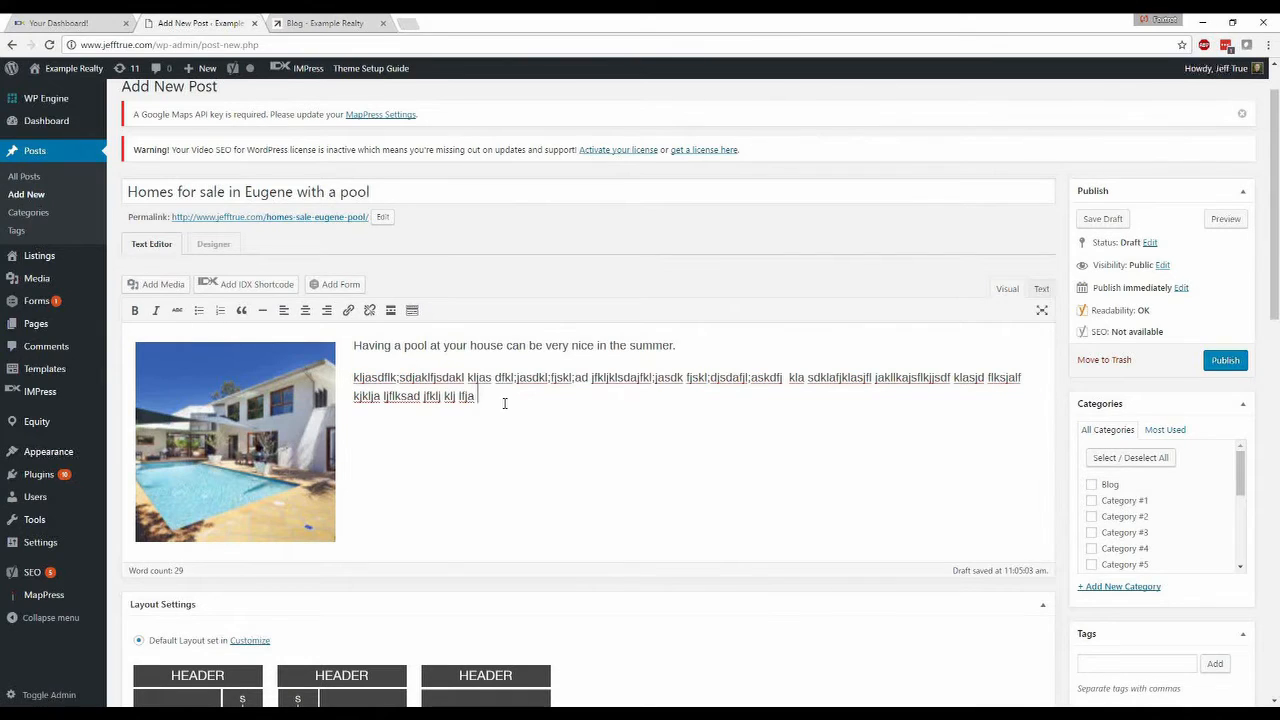
key("ctrl+v")
key("ctrl+v")
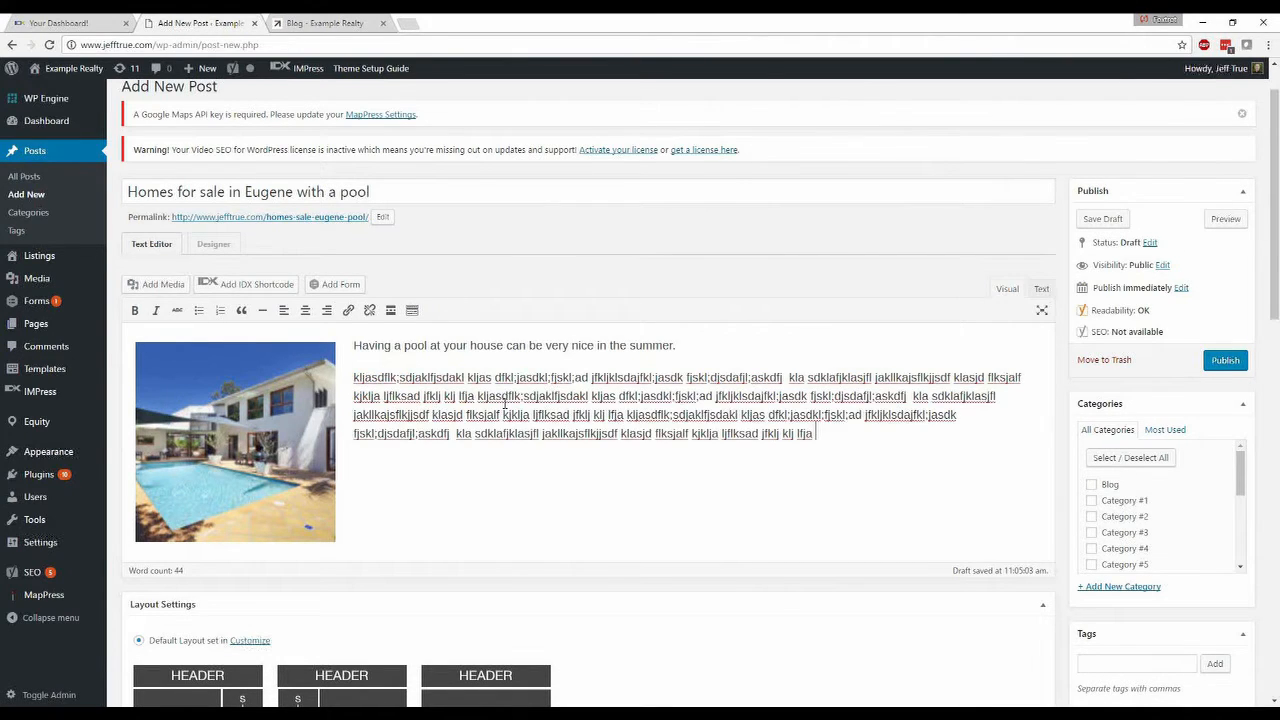
key("ctrl+v")
key("ctrl+v")
scroll(467, 488, "down", 2)
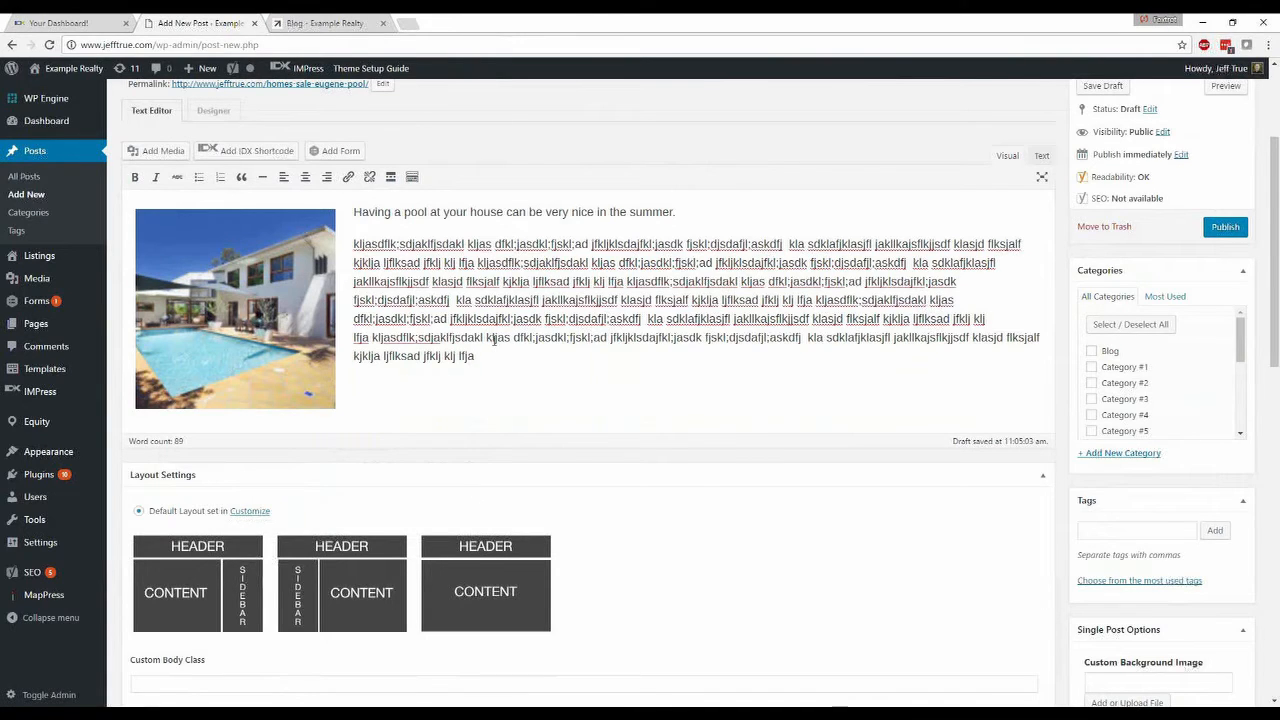
key("Return")
key("Return")
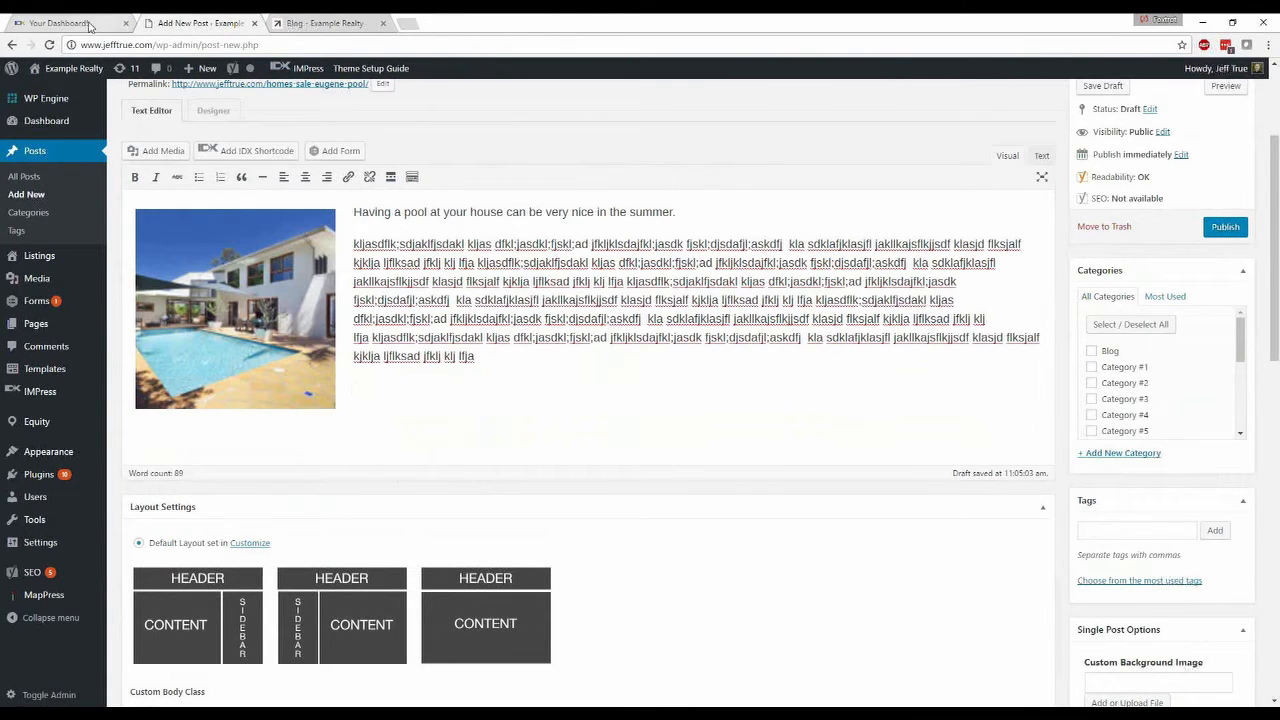
Step: Switch to the IDX Broker dashboard and start adding a new widget
left_click(89, 23)
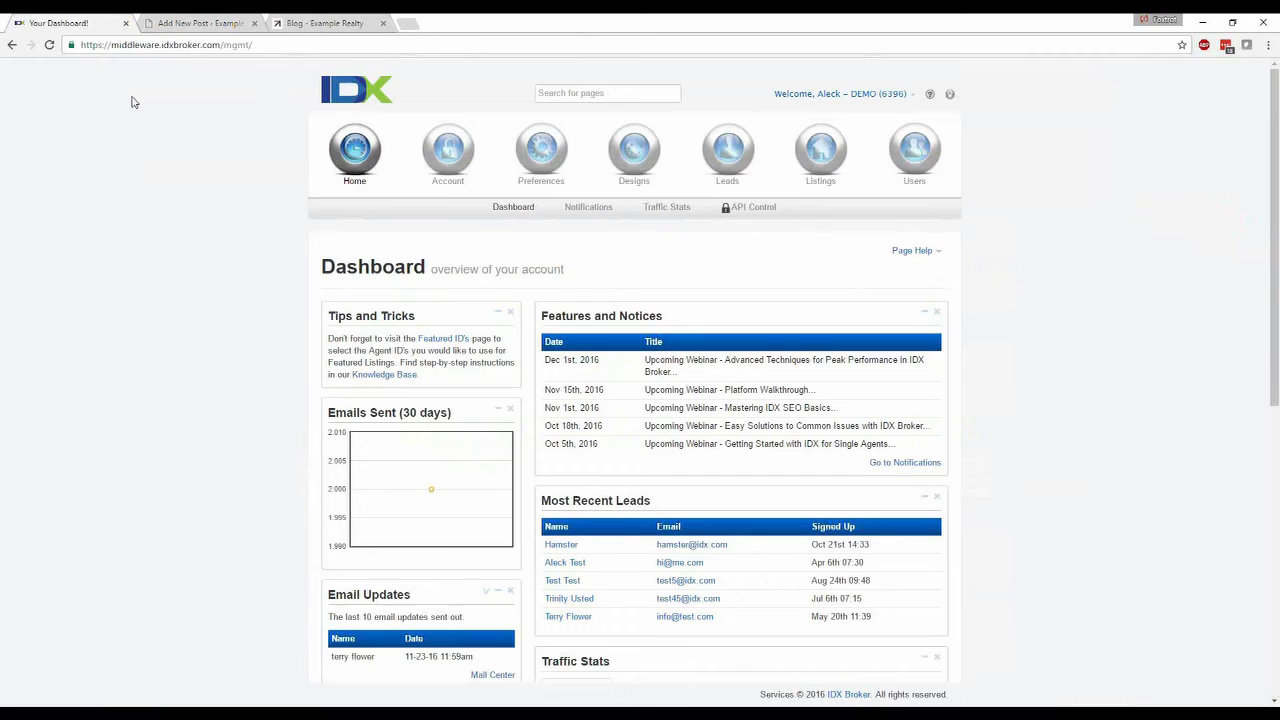
left_click(636, 158)
left_click(545, 207)
left_click(541, 244)
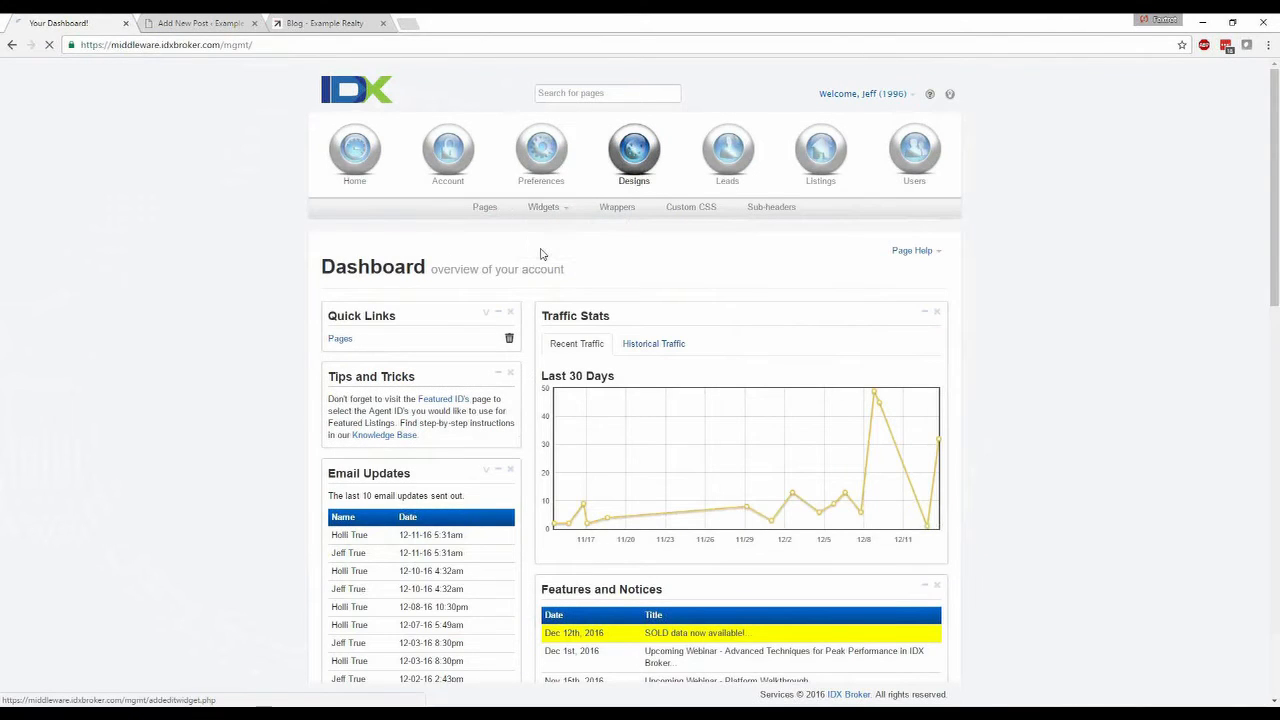
Step: Build a Carousel widget that features properties from a Custom Search using the Advanced Search page
left_click(428, 354)
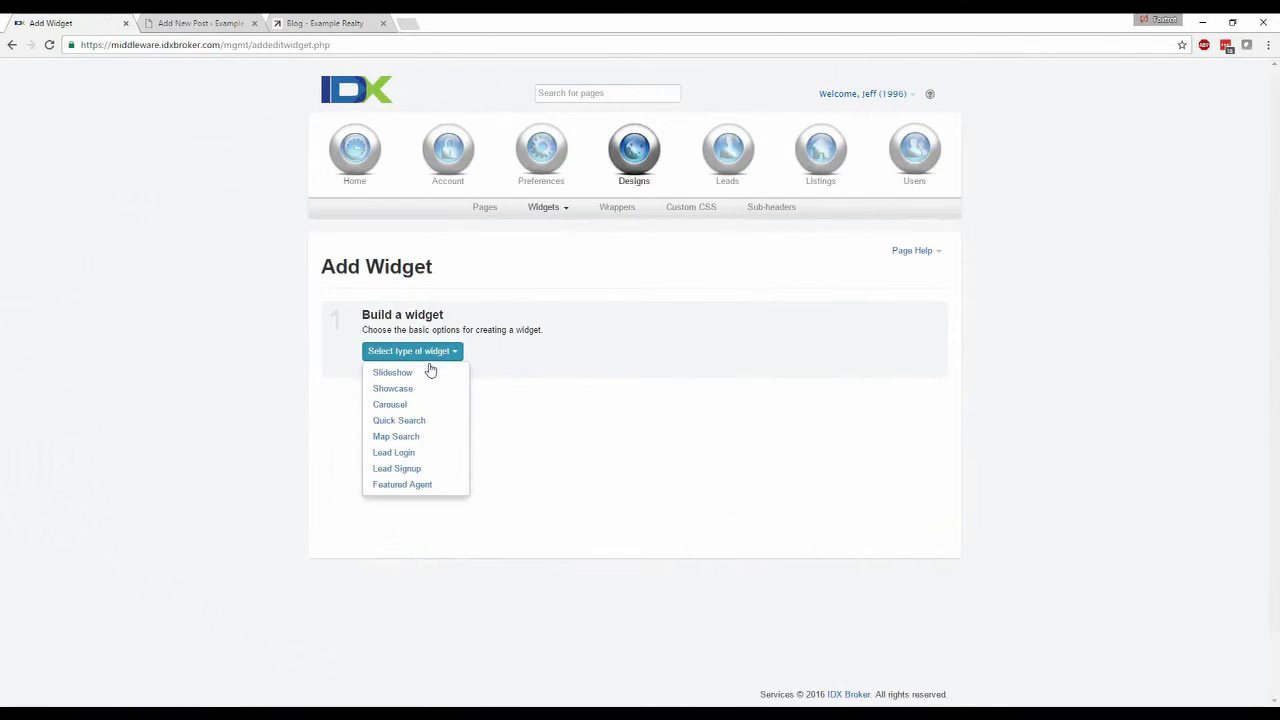
left_click(403, 410)
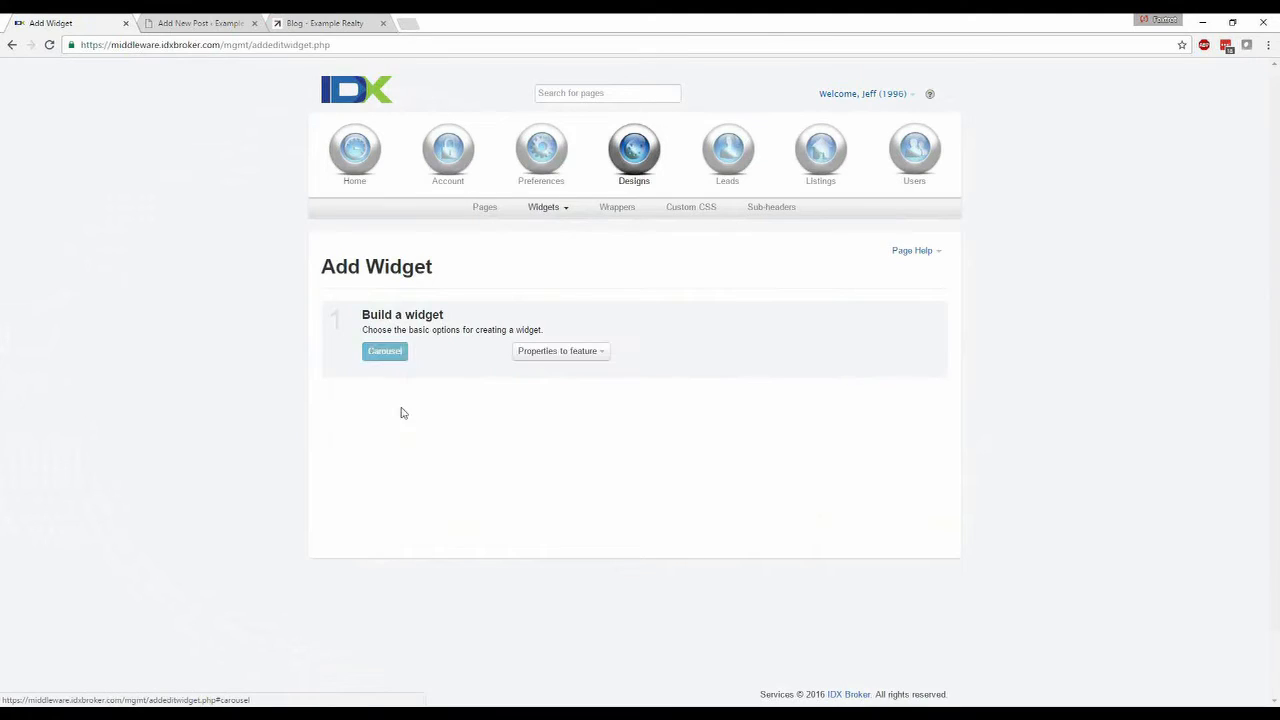
left_click(573, 452)
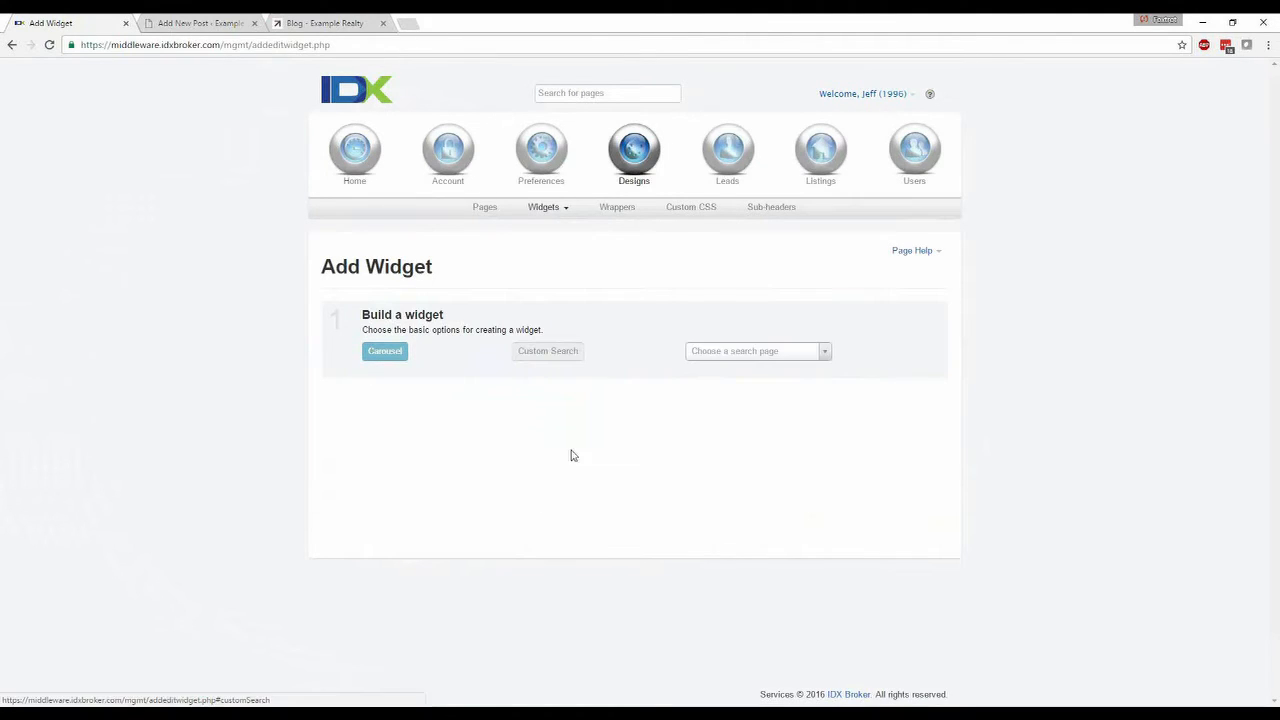
left_click(722, 352)
left_click(734, 406)
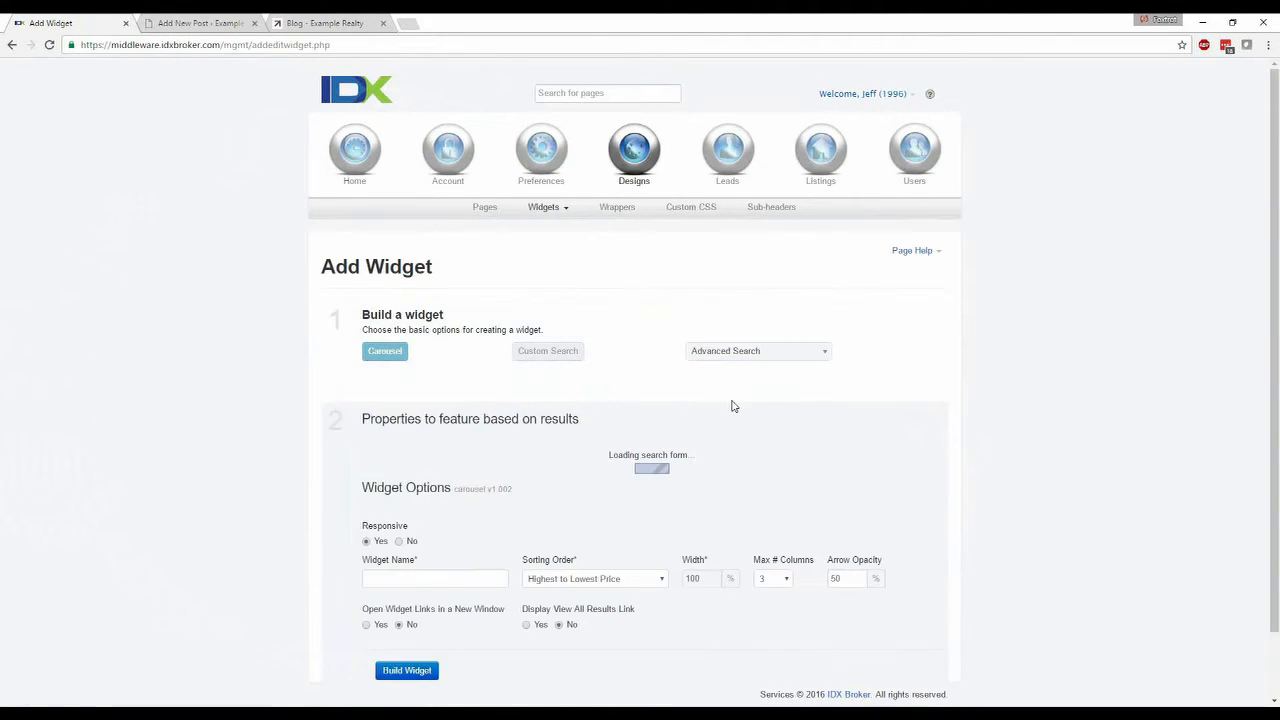
Step: Limit the widget's property search to the city of Eugene and clear the minimum and maximum price filters
scroll(380, 520, "down", 1)
left_click(408, 548)
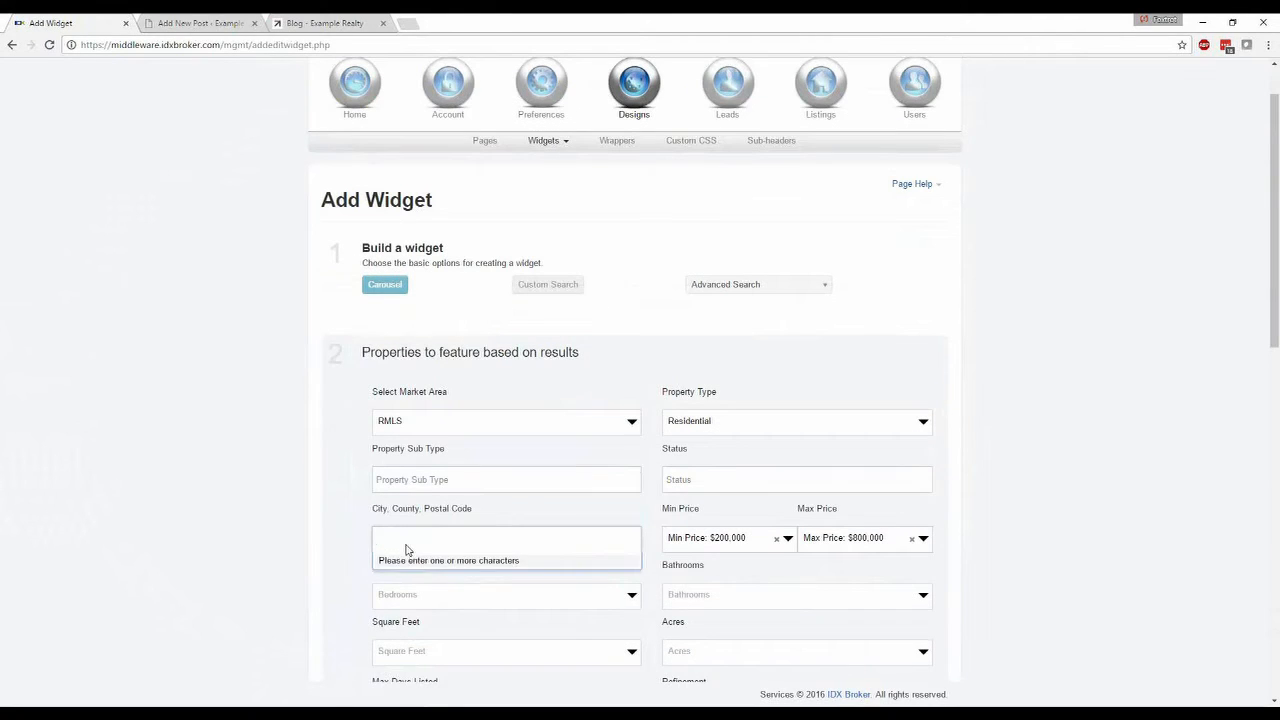
type("euge")
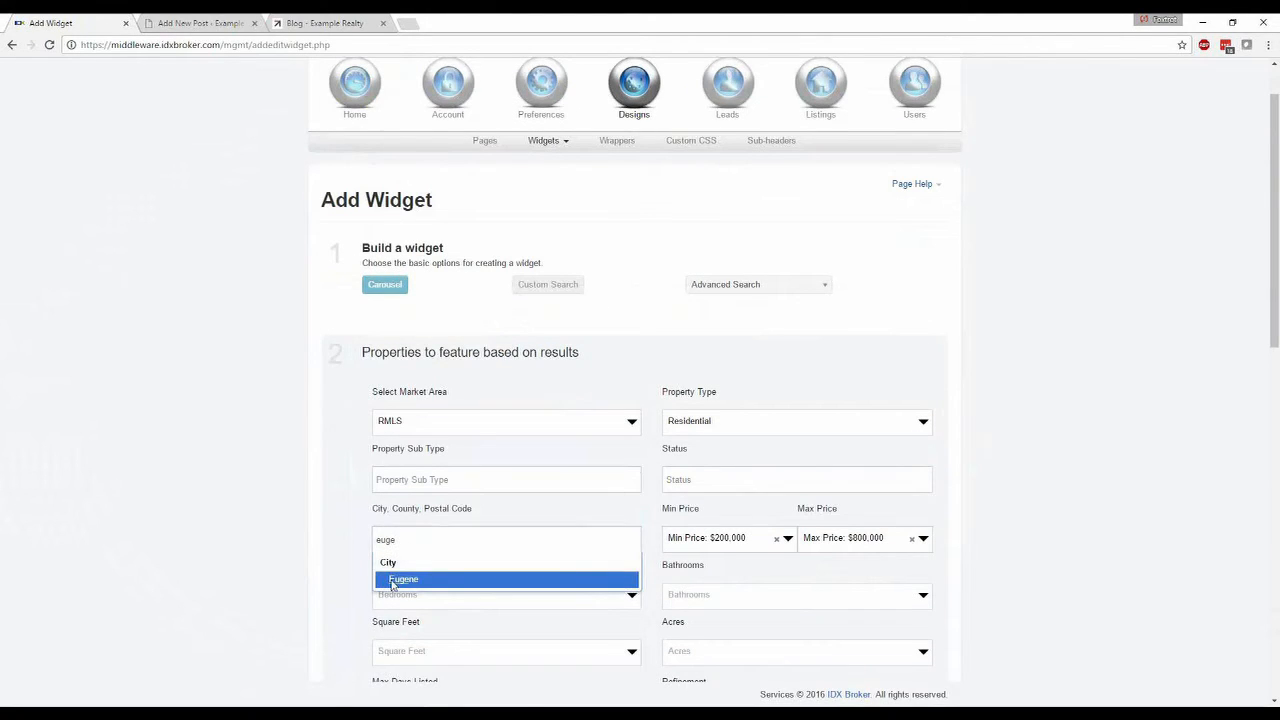
left_click(400, 580)
left_click(777, 541)
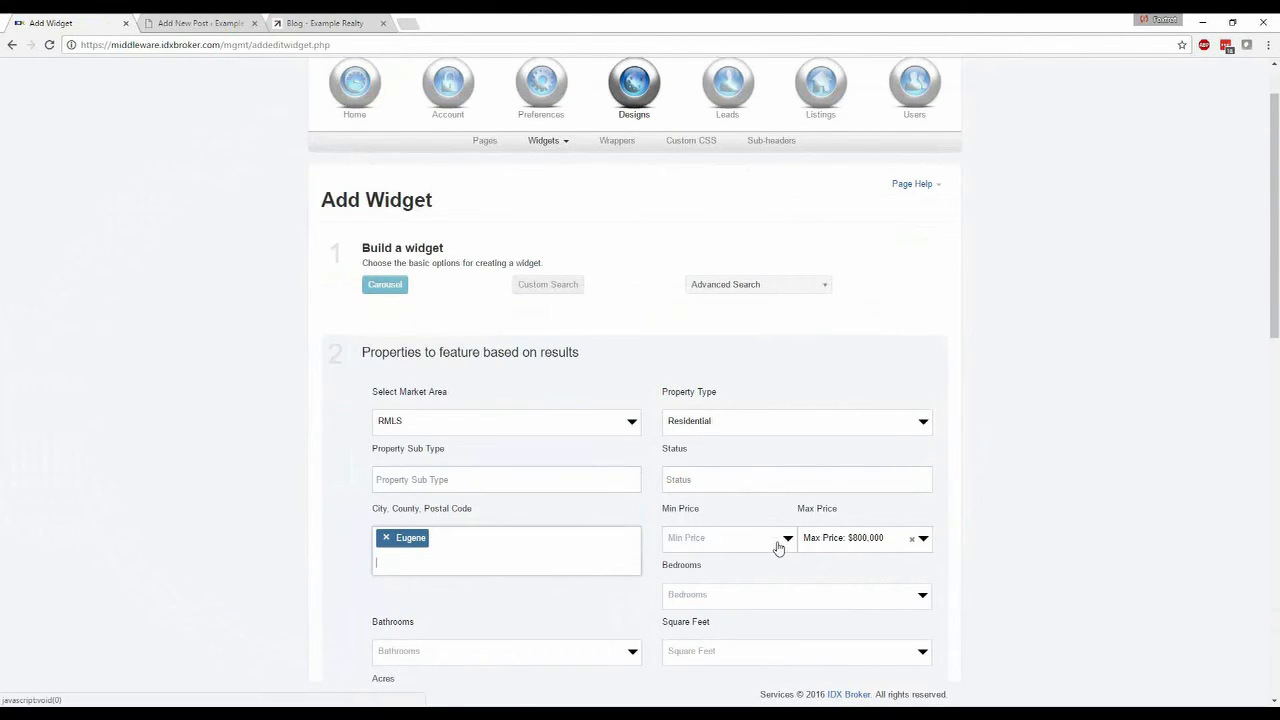
left_click(911, 541)
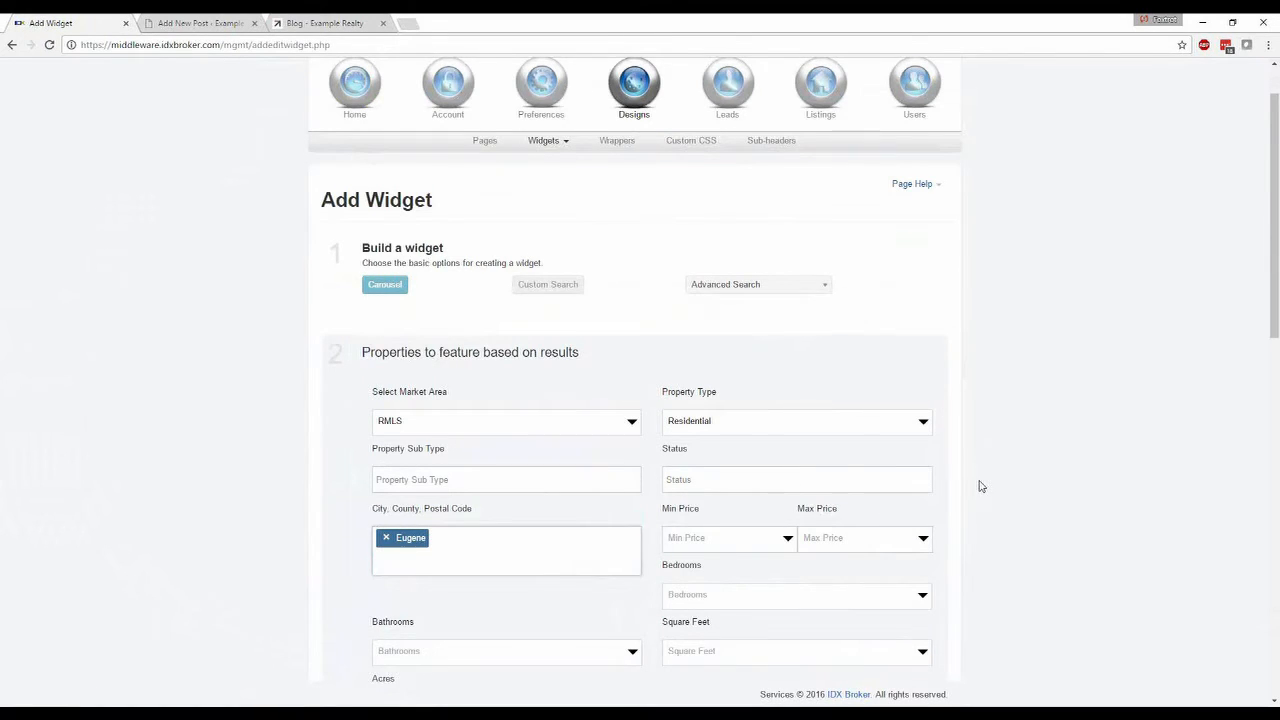
Step: Add Pool as an exterior feature in the widget's search criteria
scroll(984, 486, "down", 3)
scroll(981, 484, "down", 1)
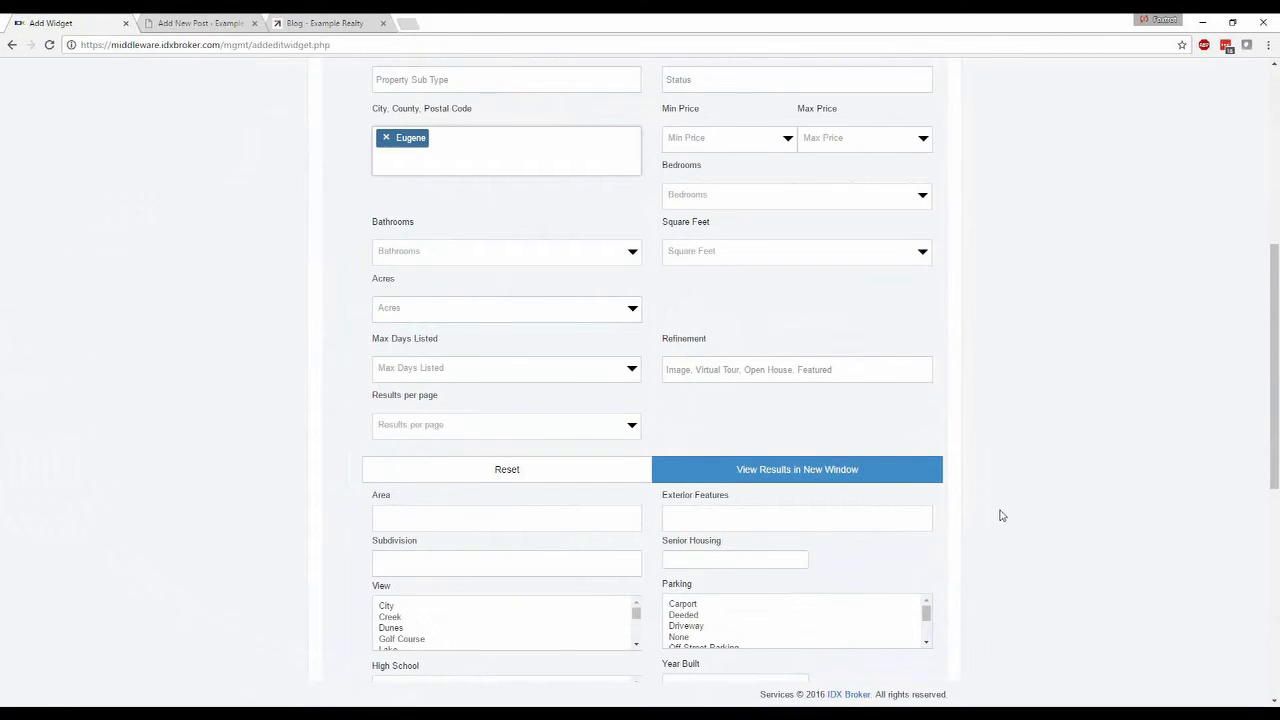
left_click(797, 523)
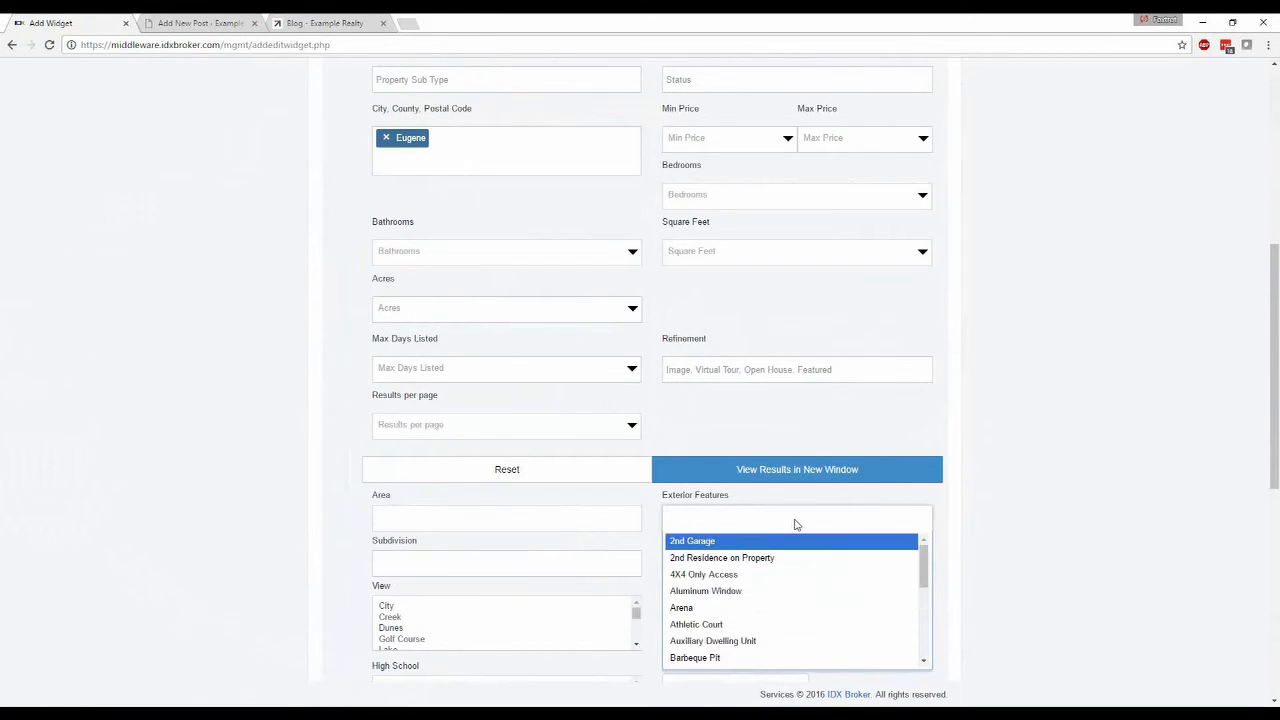
type("poo")
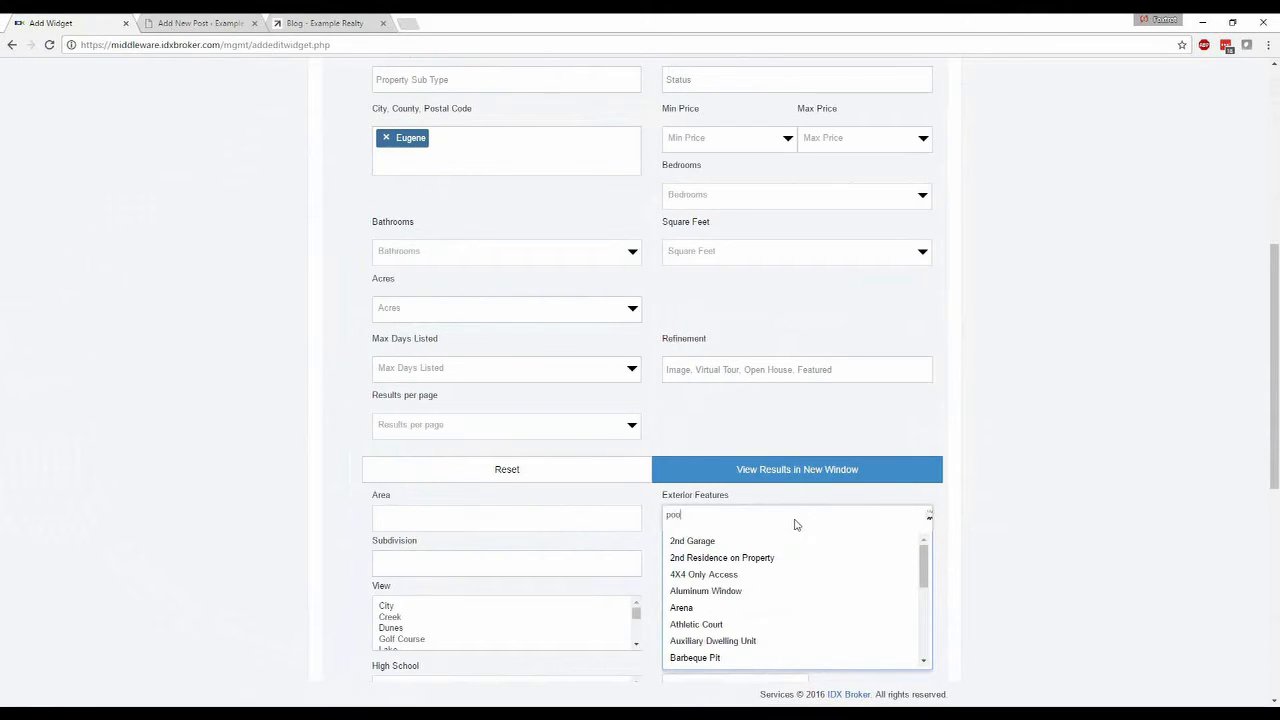
left_click(680, 543)
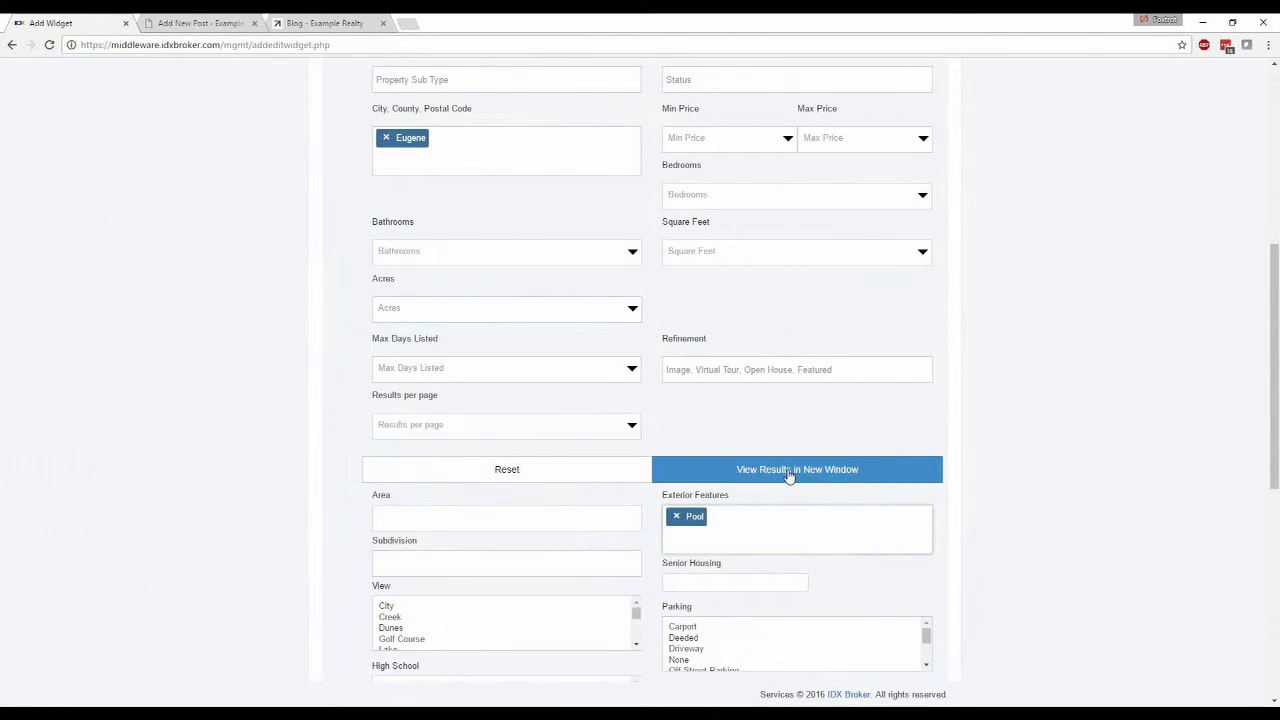
Step: Name the widget "Homes for sale in eugene with pool", set 5 maximum columns, enable new-window links and the View All Results link, and build it
scroll(1031, 454, "down", 5)
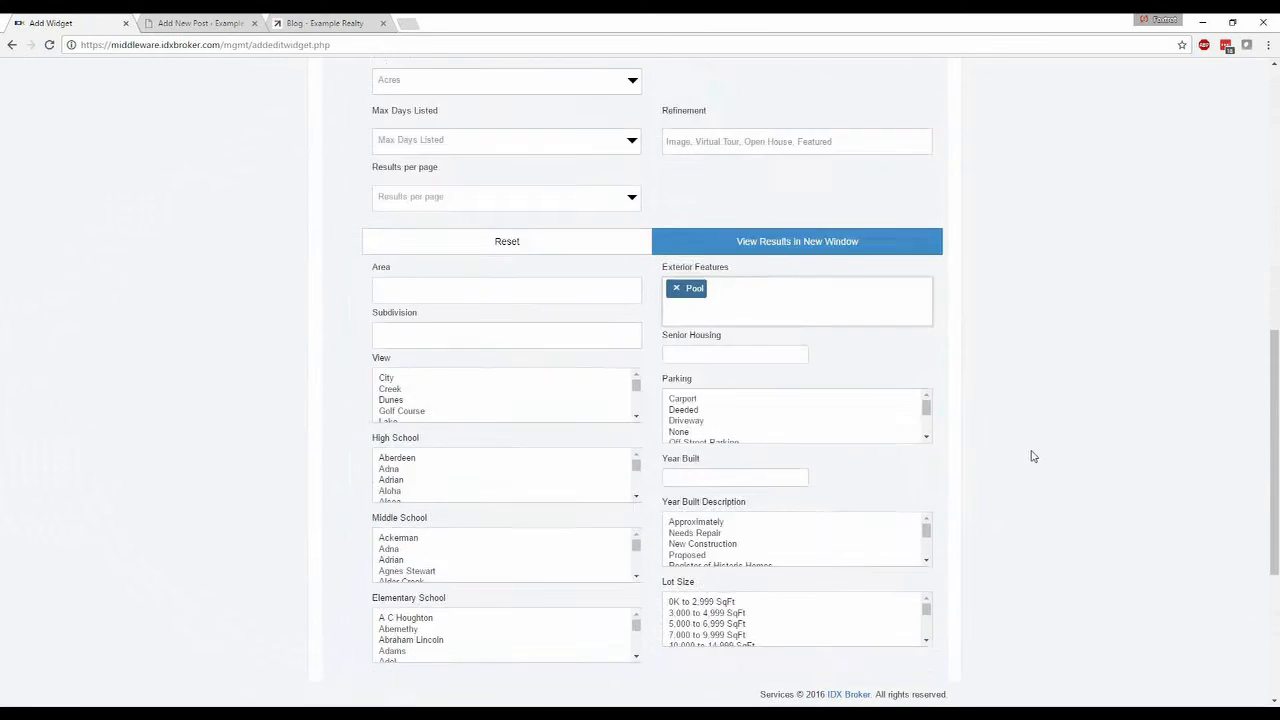
scroll(1031, 456, "down", 1)
left_click(397, 495)
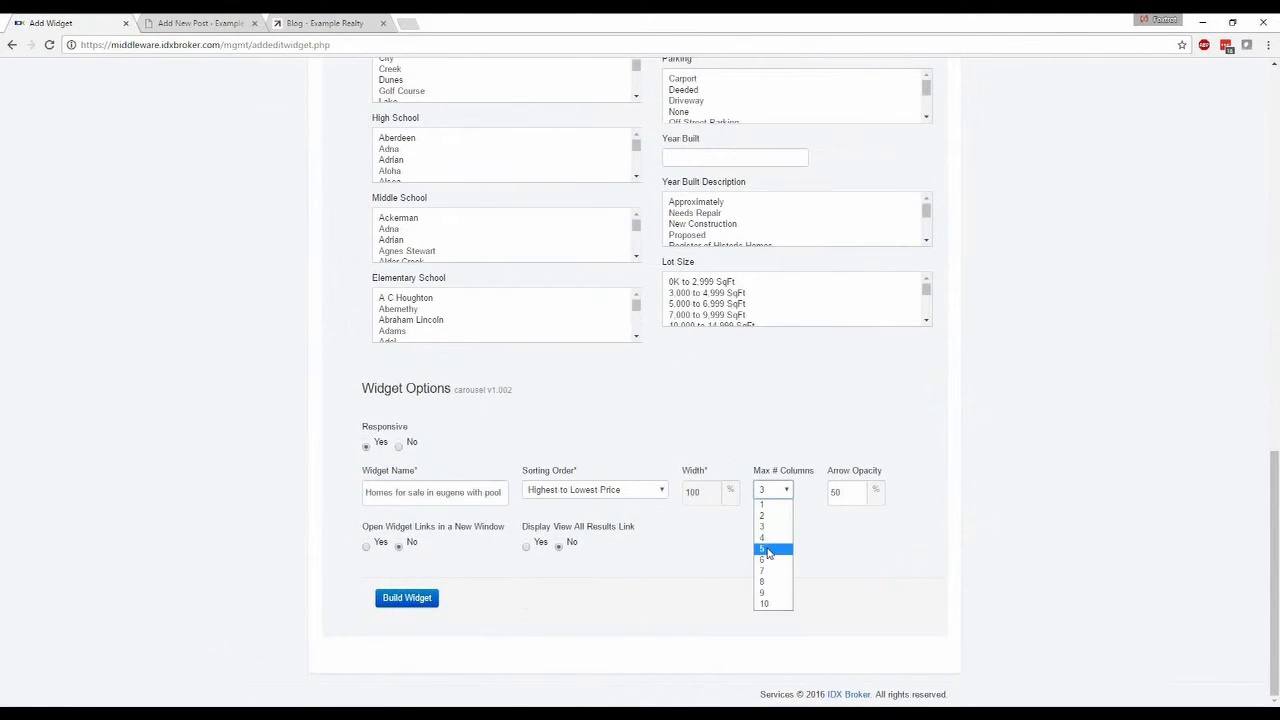
left_click(767, 549)
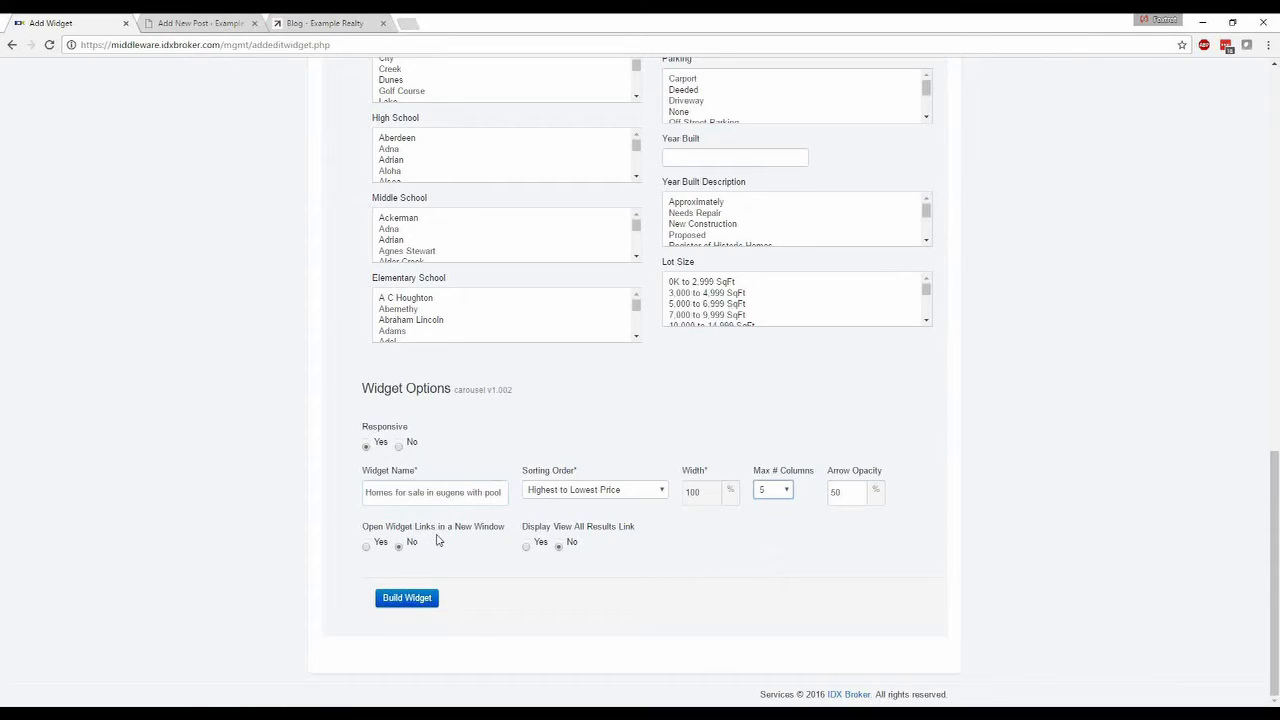
left_click(367, 553)
left_click(527, 546)
left_click(407, 599)
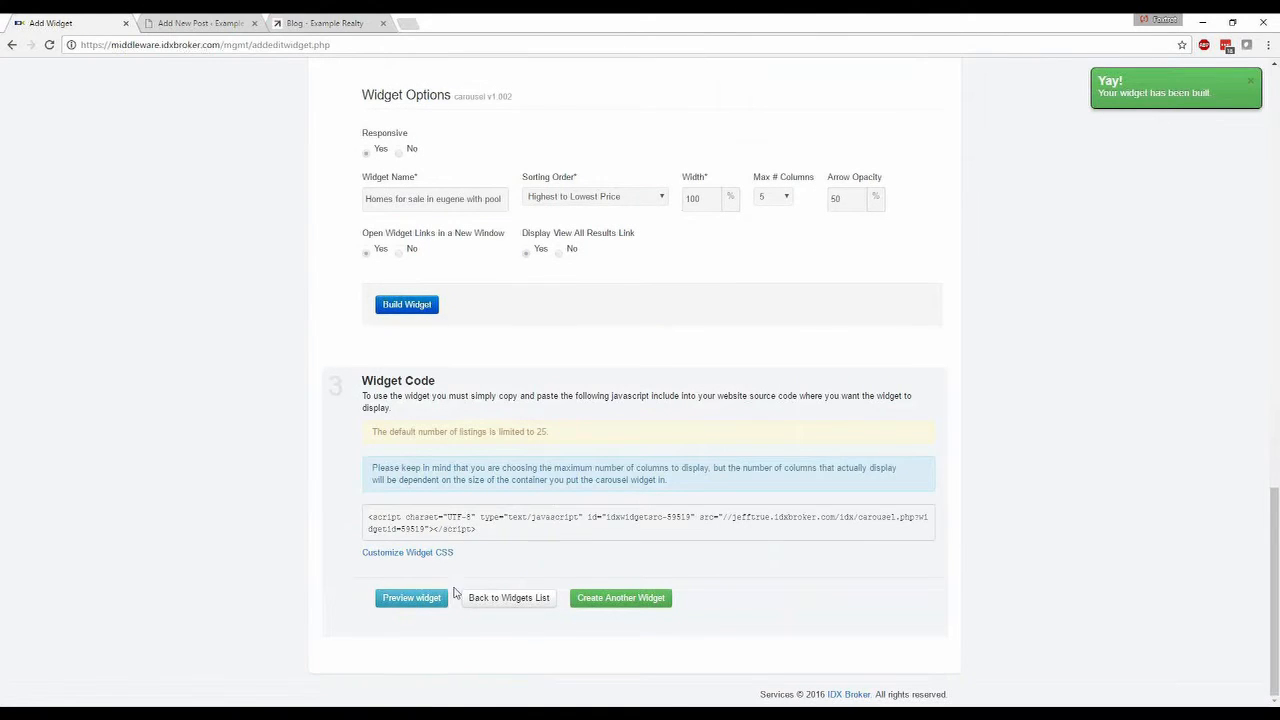
Step: Copy the whole embed script from the built widget's code section
left_click_drag(477, 529, 368, 516)
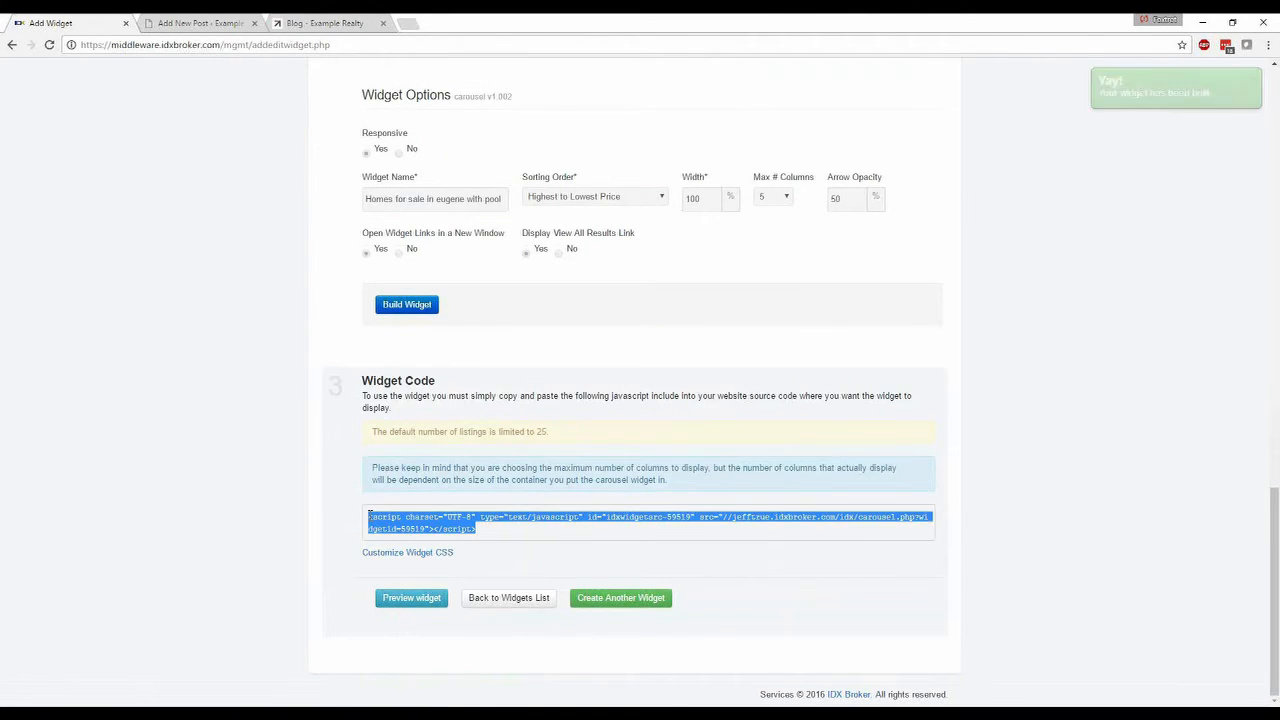
right_click(380, 522)
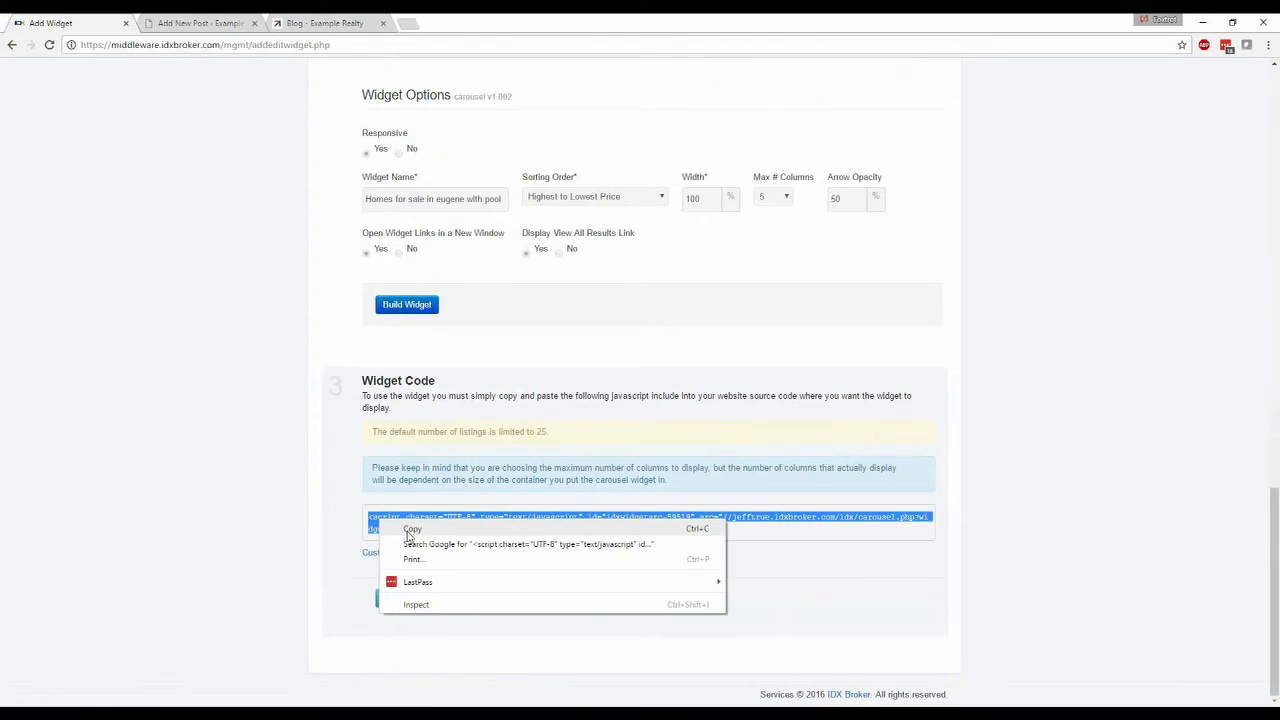
left_click(409, 531)
left_click(278, 543)
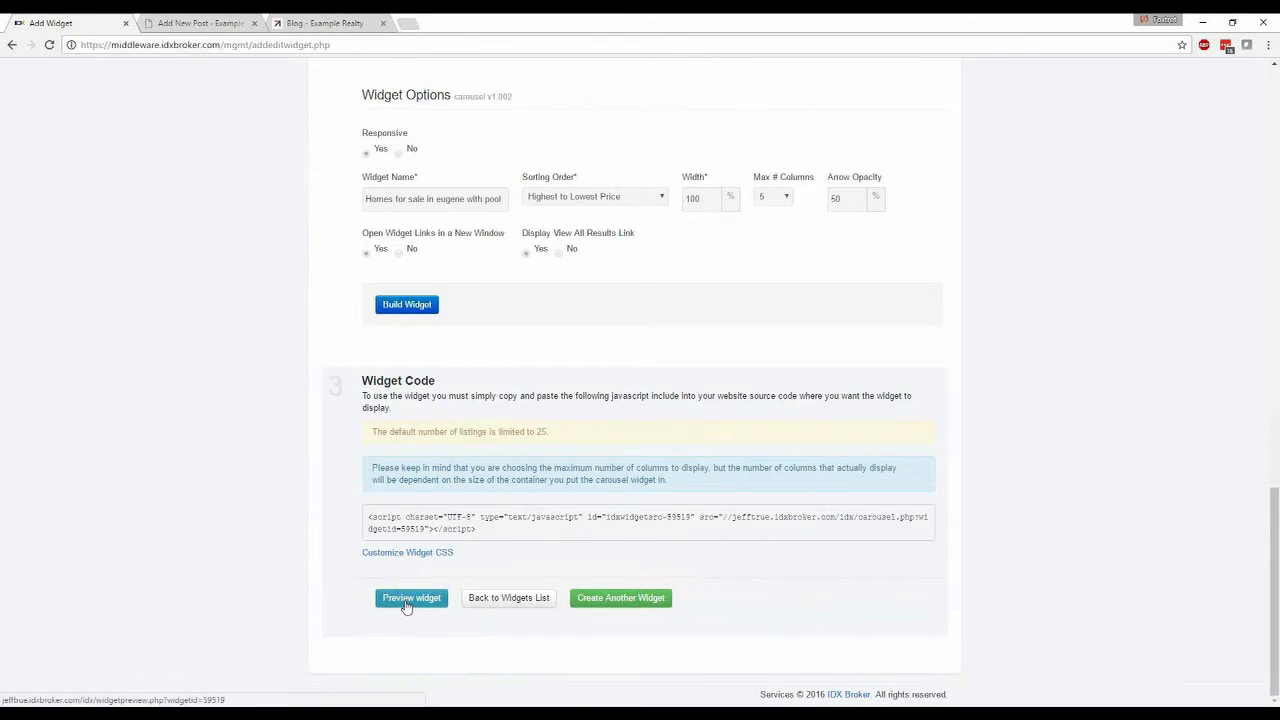
Step: Preview the carousel widget, copy its embed script from the preview page, and close the preview
left_click(406, 600)
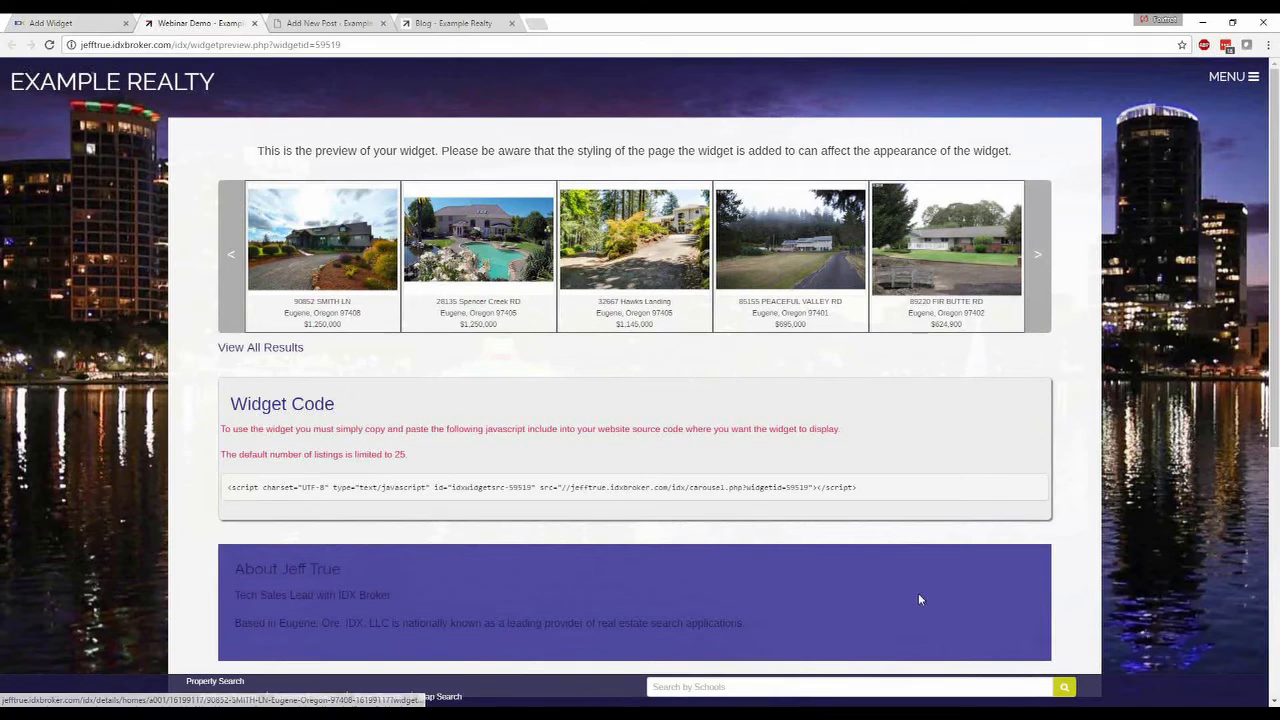
left_click_drag(870, 489, 237, 484)
right_click(237, 484)
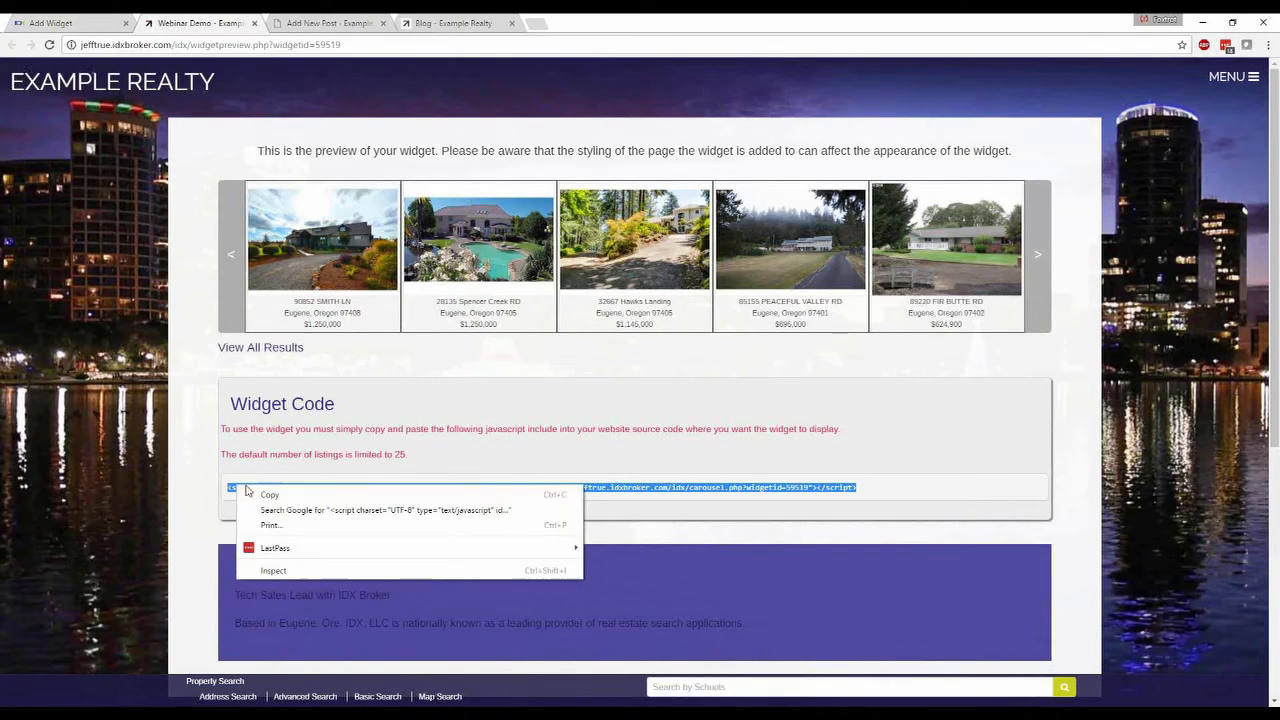
left_click(267, 497)
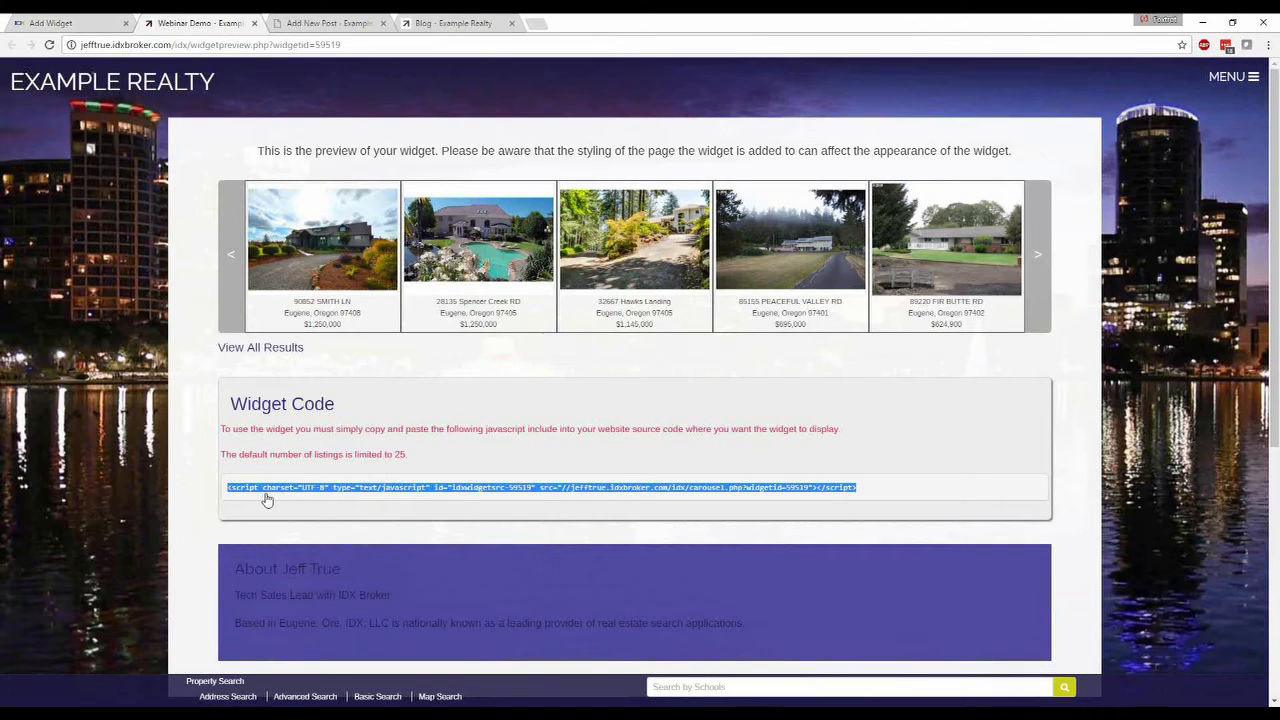
left_click(254, 24)
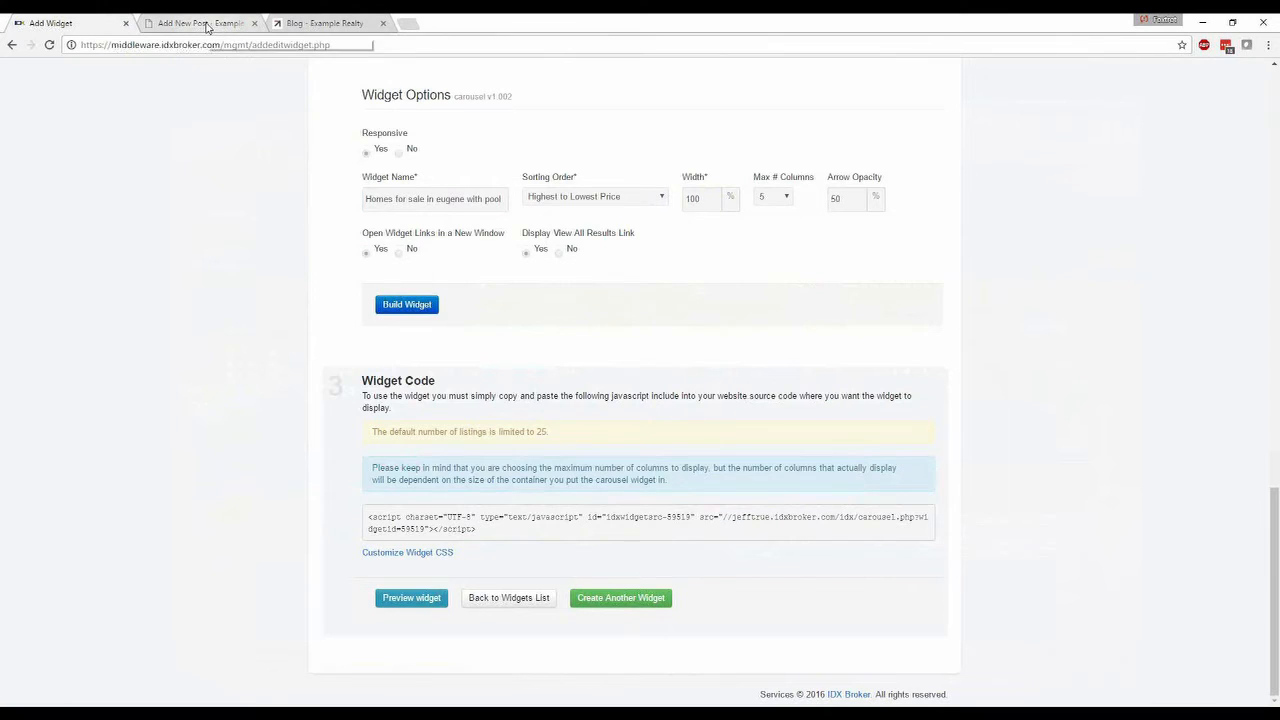
Step: Return to the WordPress post and paste the widget script below the filler paragraph in the post's HTML source, then restore the visual view
scroll(228, 208, "up", 20)
left_click(369, 108)
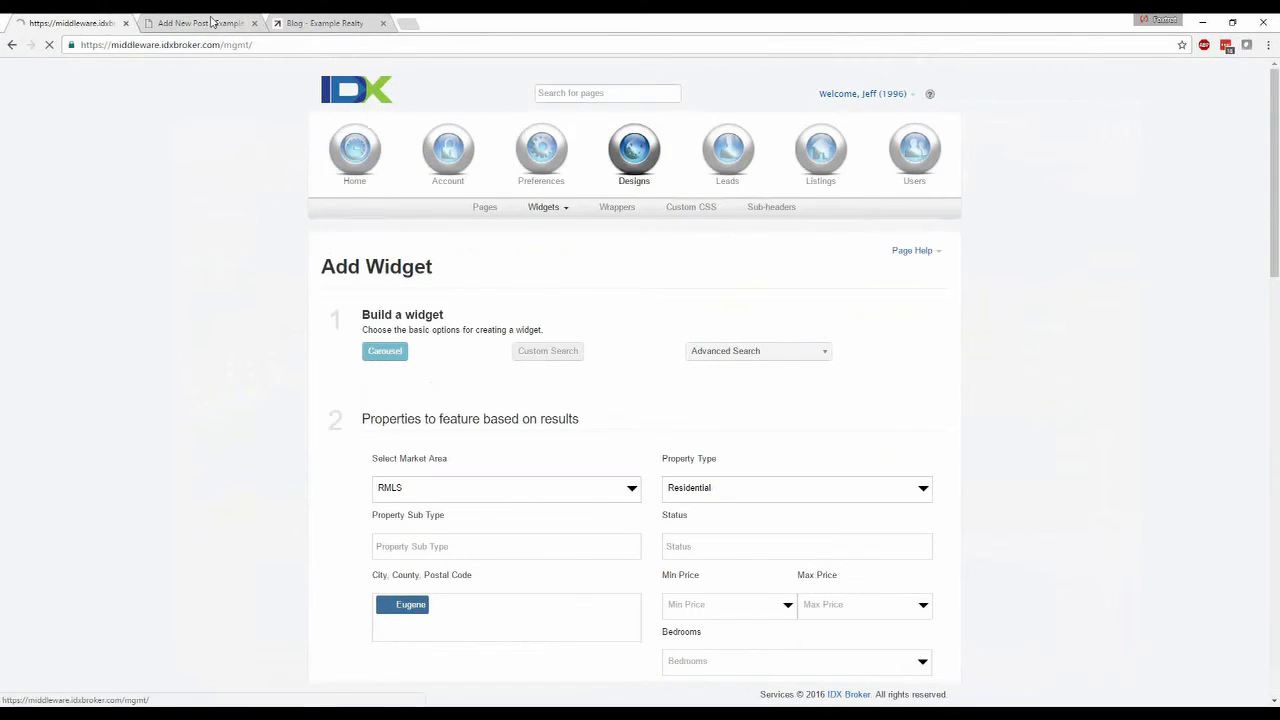
left_click(205, 22)
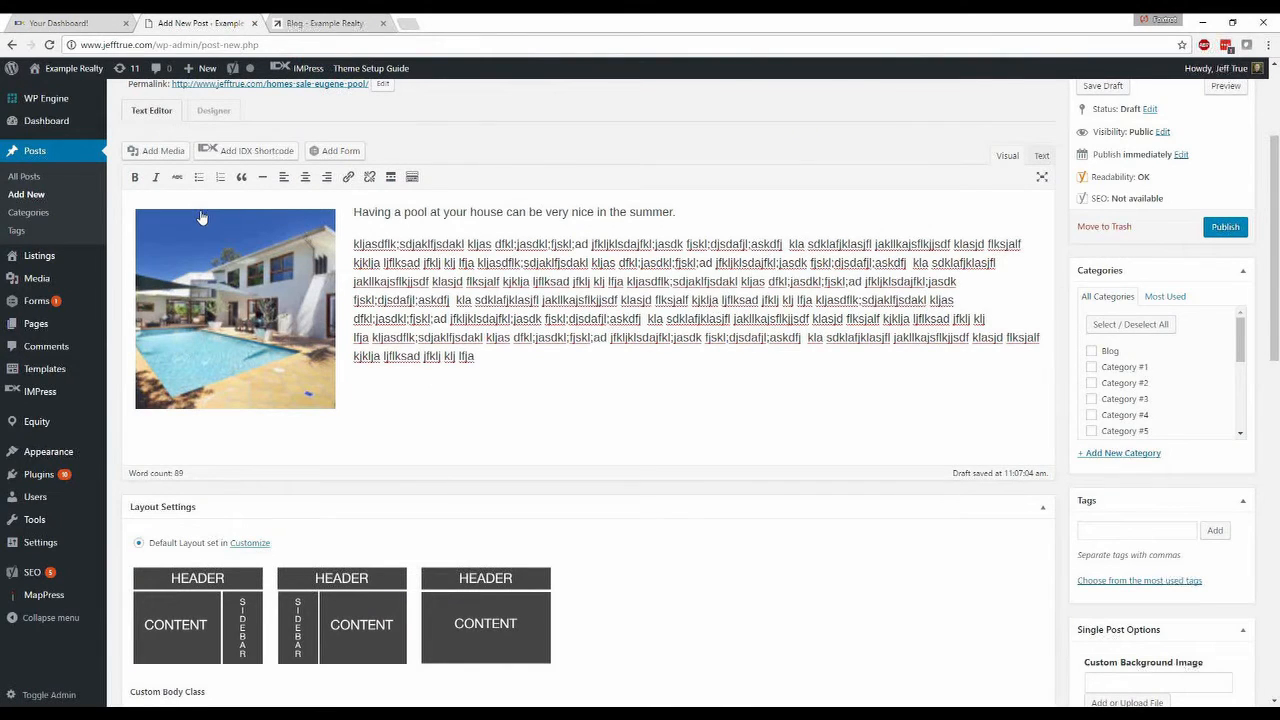
left_click(1042, 157)
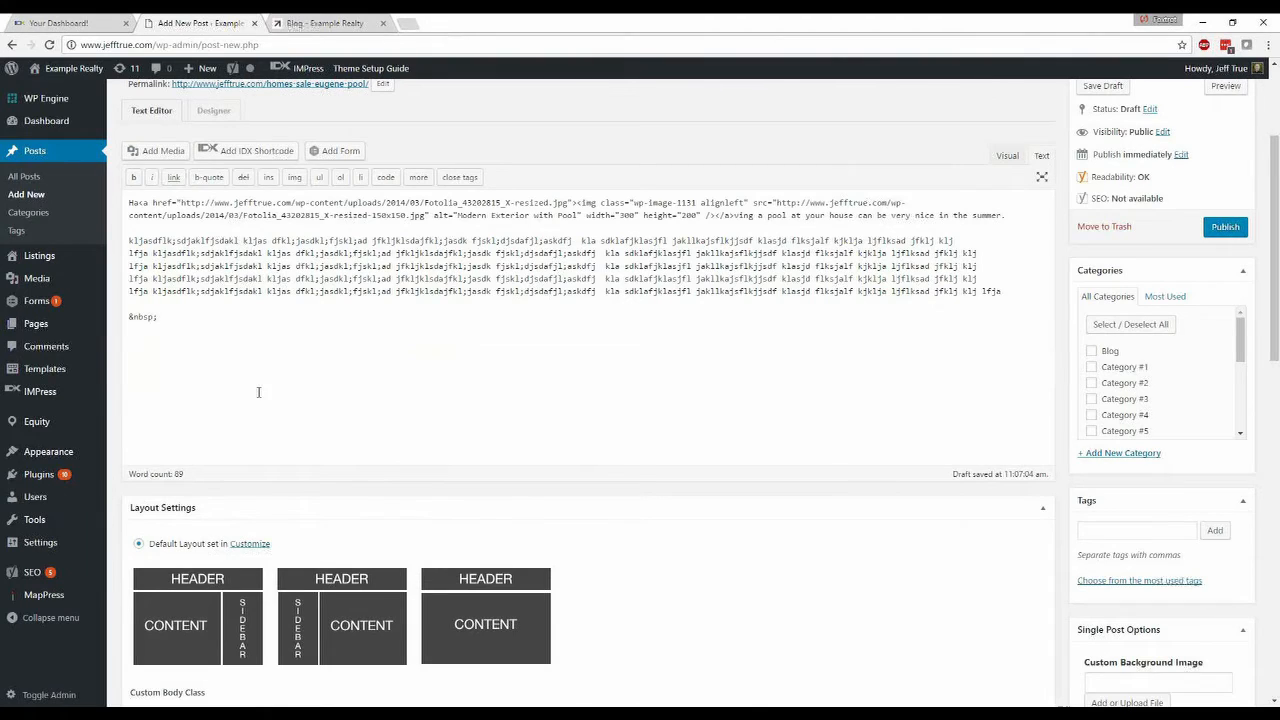
left_click(195, 334)
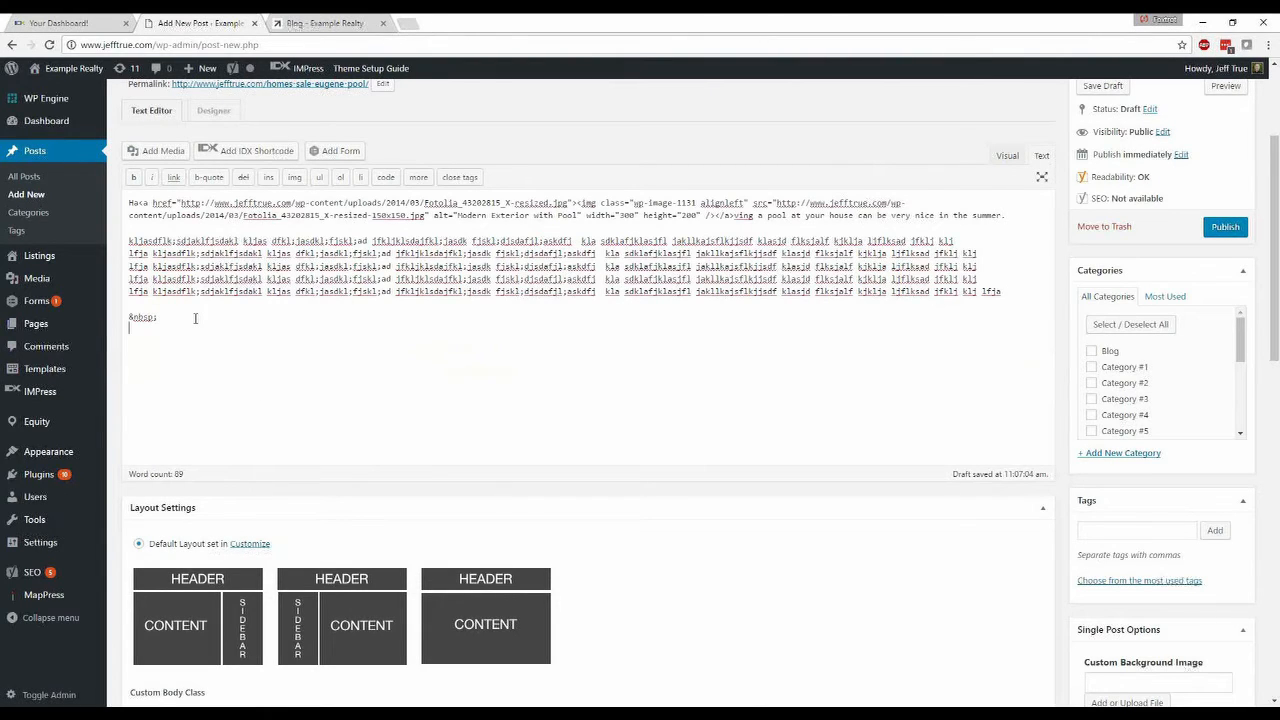
key("ctrl+v")
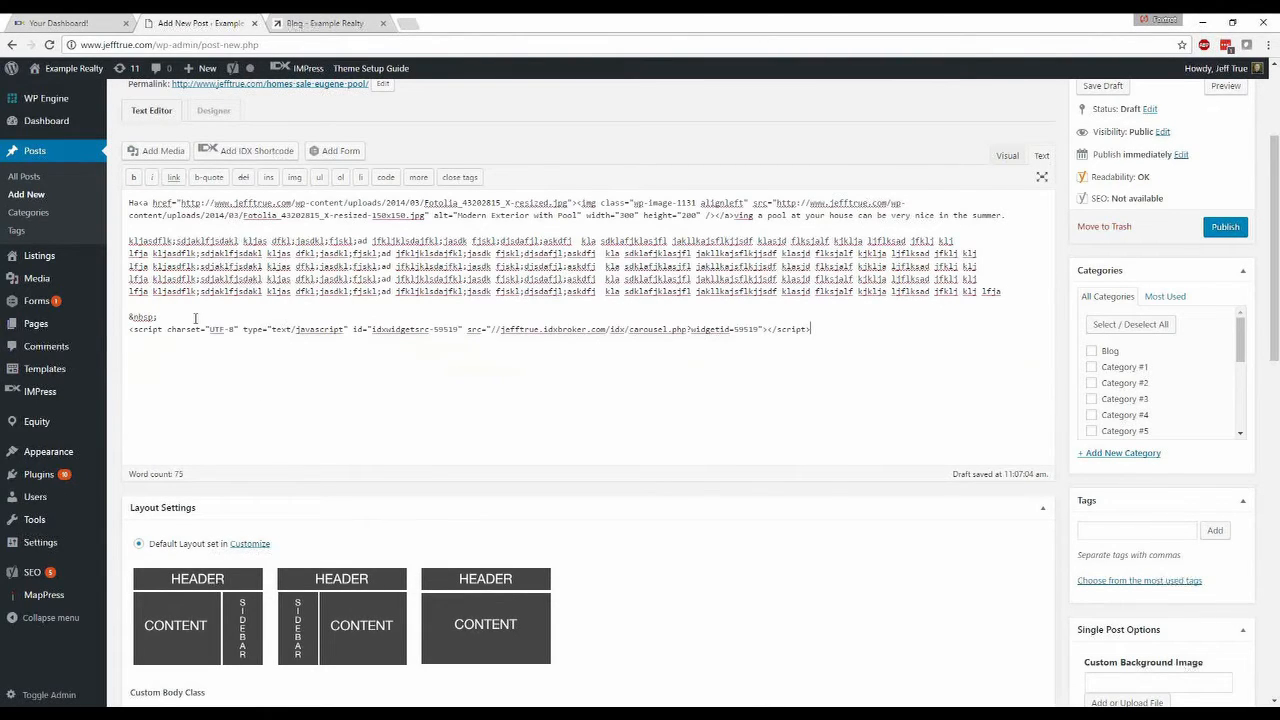
left_click(1009, 157)
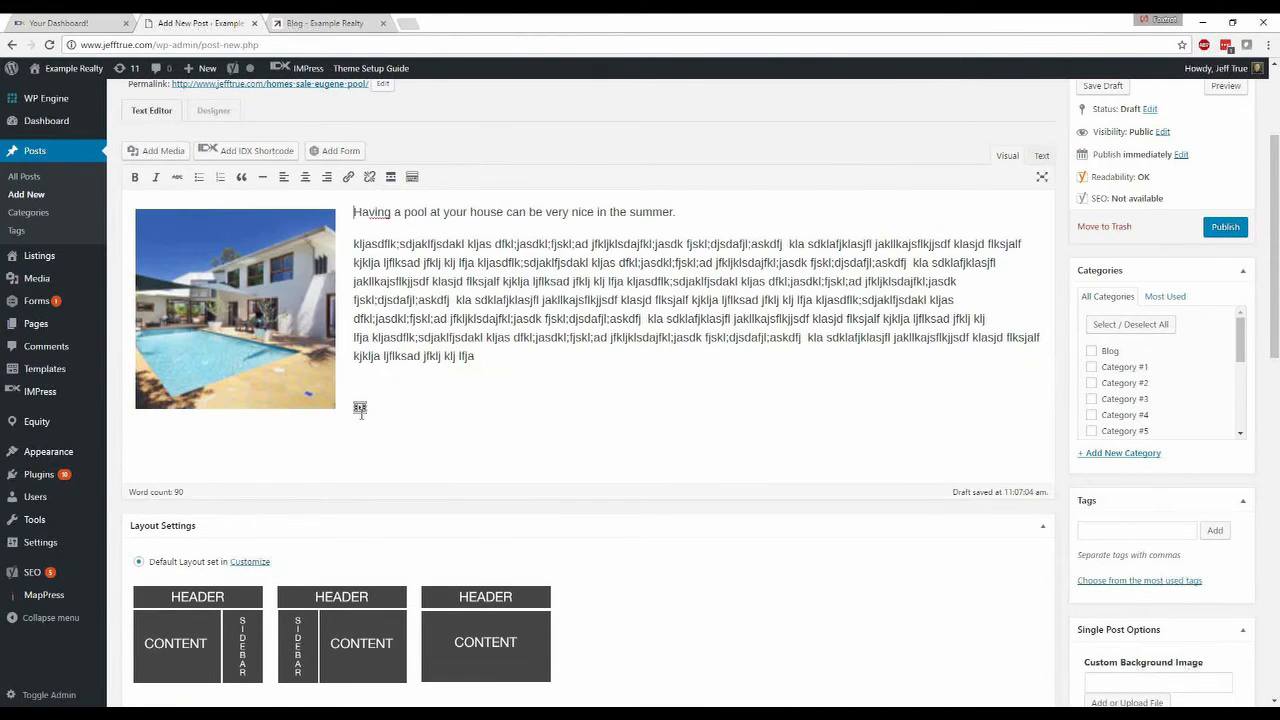
Step: Split the filler text into two paragraphs partway through its fourth line
scroll(1006, 336, "up", 2)
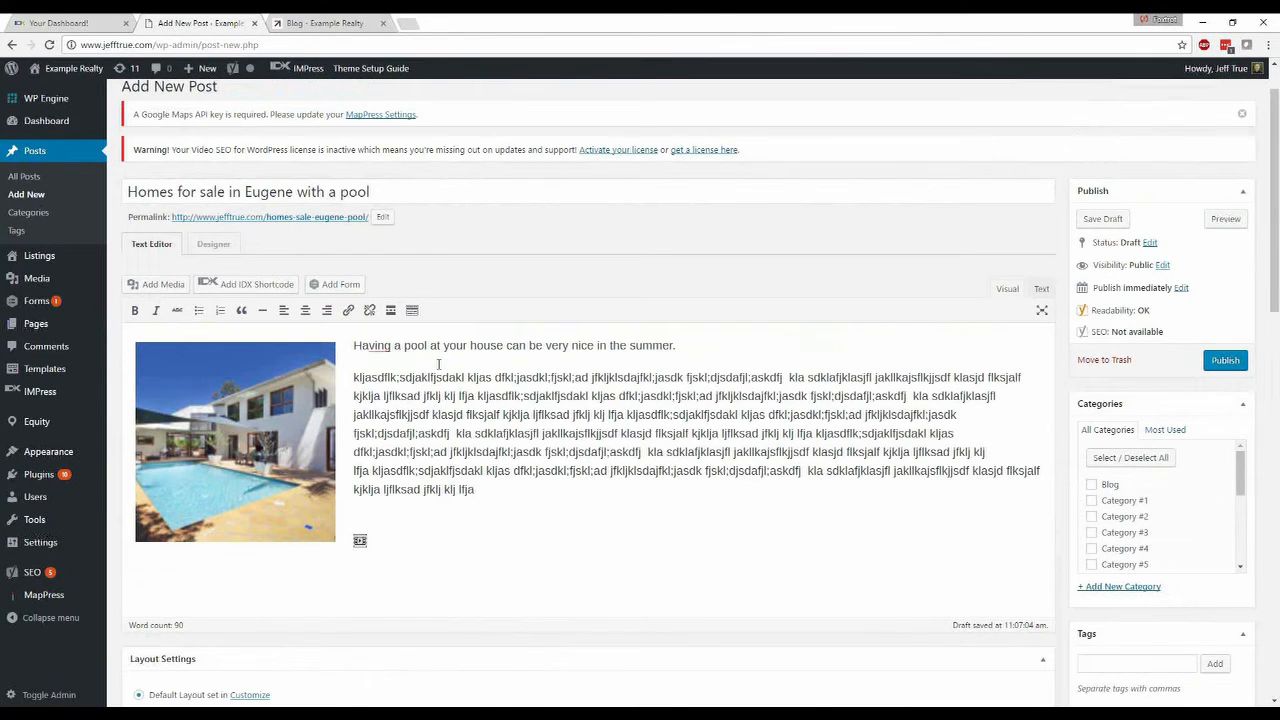
left_click(373, 433)
key("Return")
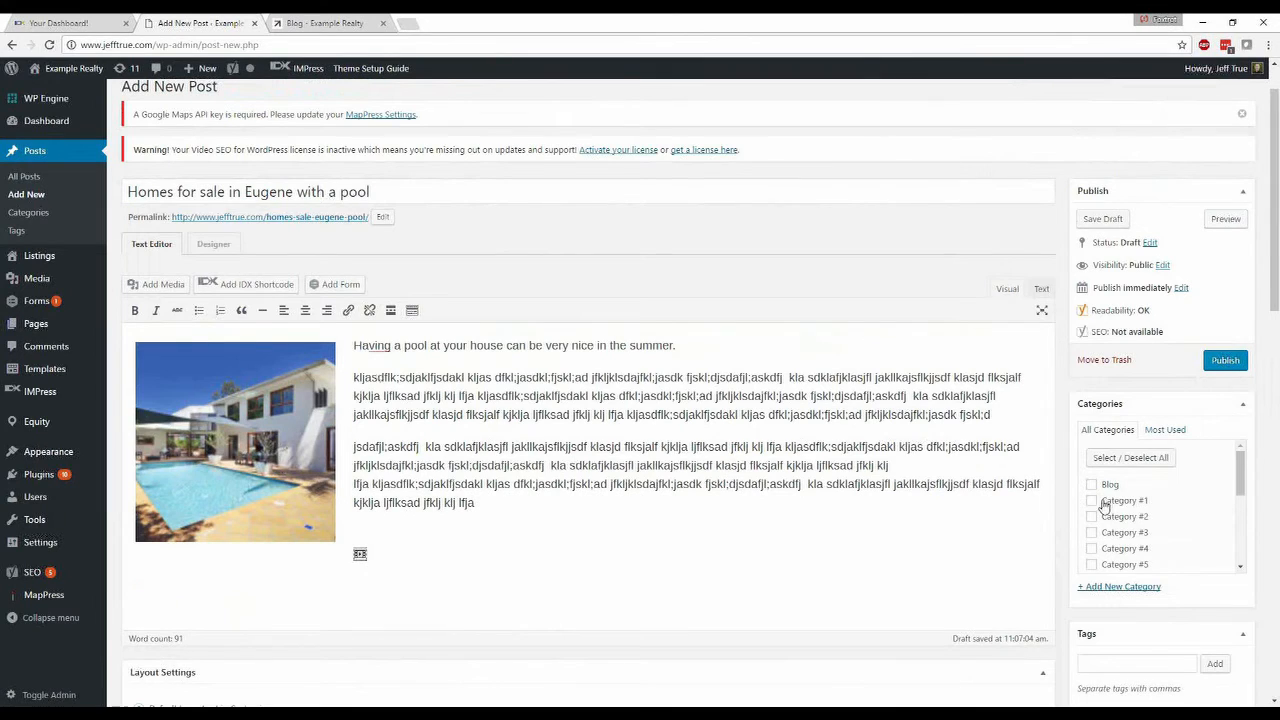
Step: Check the post's category, tag and featured image options and publish the post
left_click_drag(1238, 488, 1241, 461)
scroll(1068, 518, "down", 2)
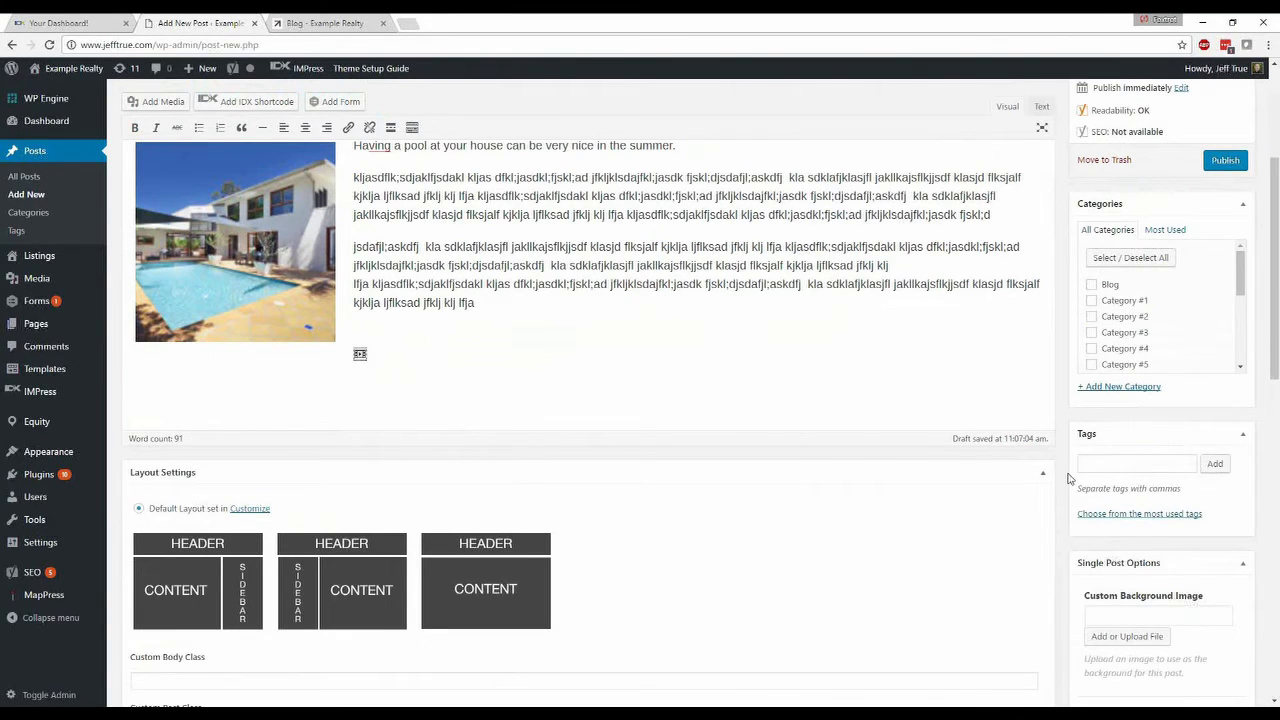
scroll(1070, 478, "down", 1)
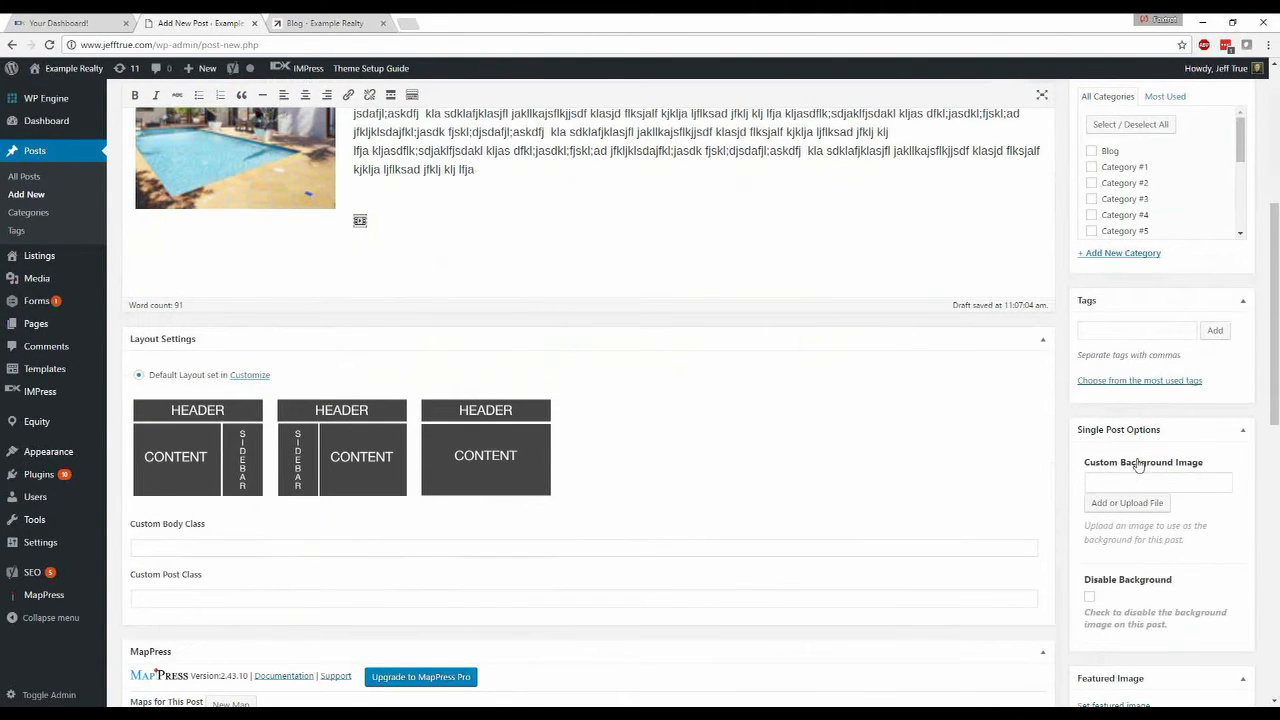
scroll(1056, 537, "down", 1)
scroll(1056, 537, "down", 1)
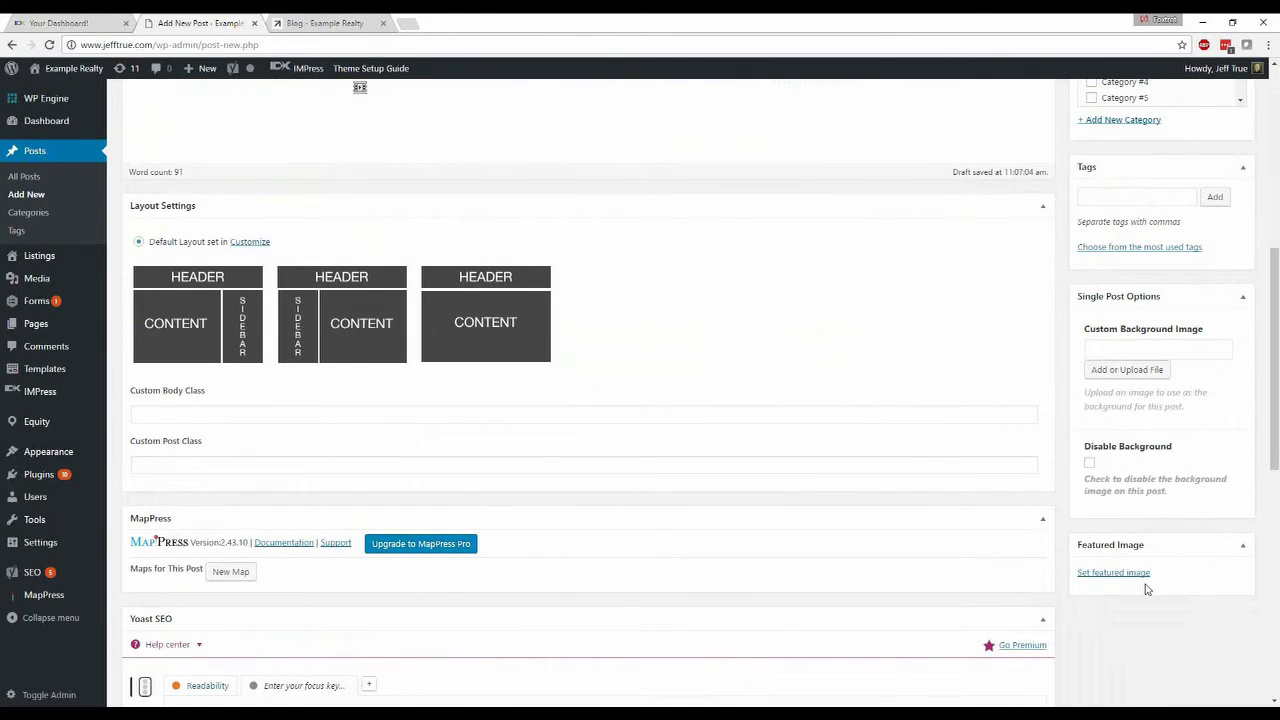
scroll(1147, 589, "up", 8)
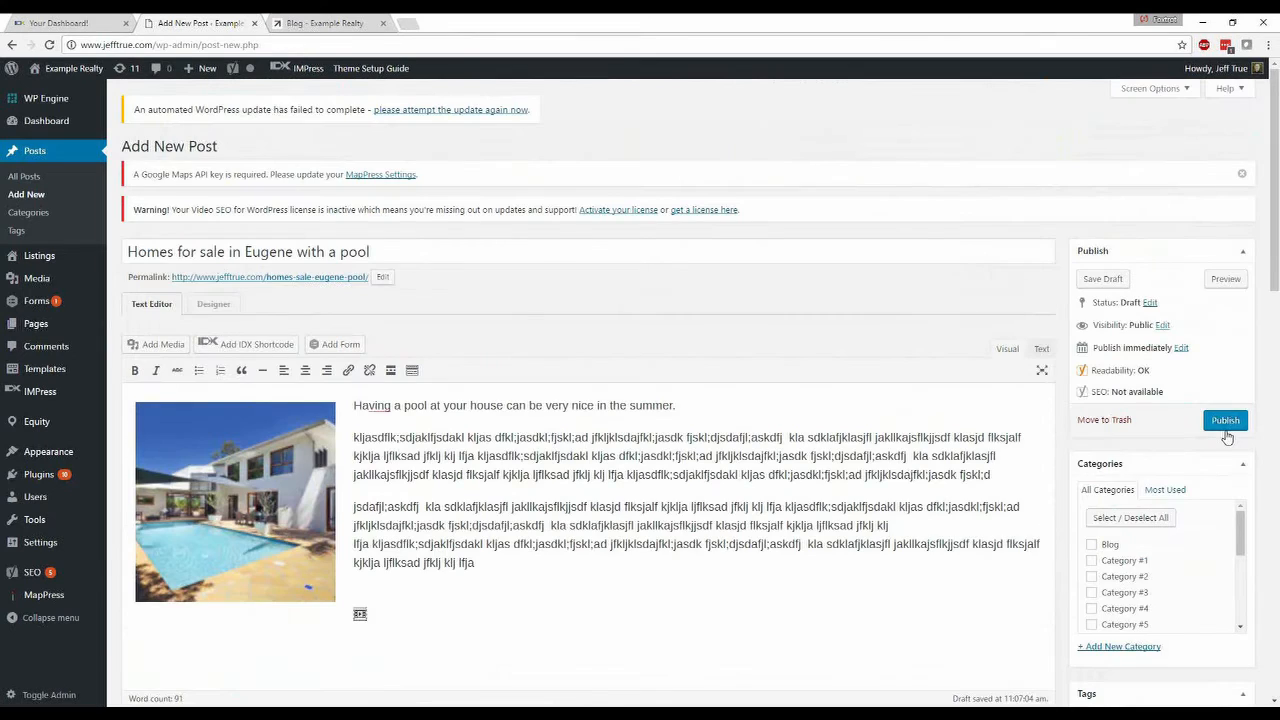
left_click(1227, 428)
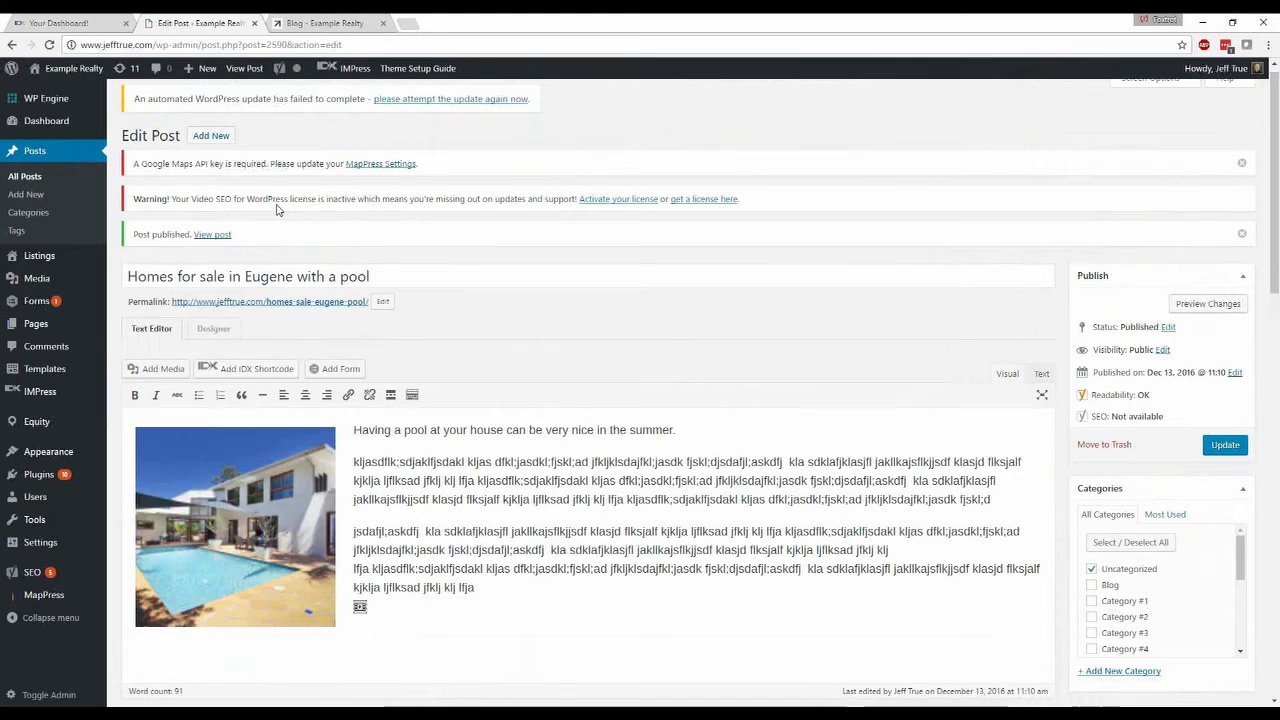
Step: Open the published post in a new browser tab and advance its listing carousel twice to check it
left_click(307, 303, "ctrl")
left_click(326, 25)
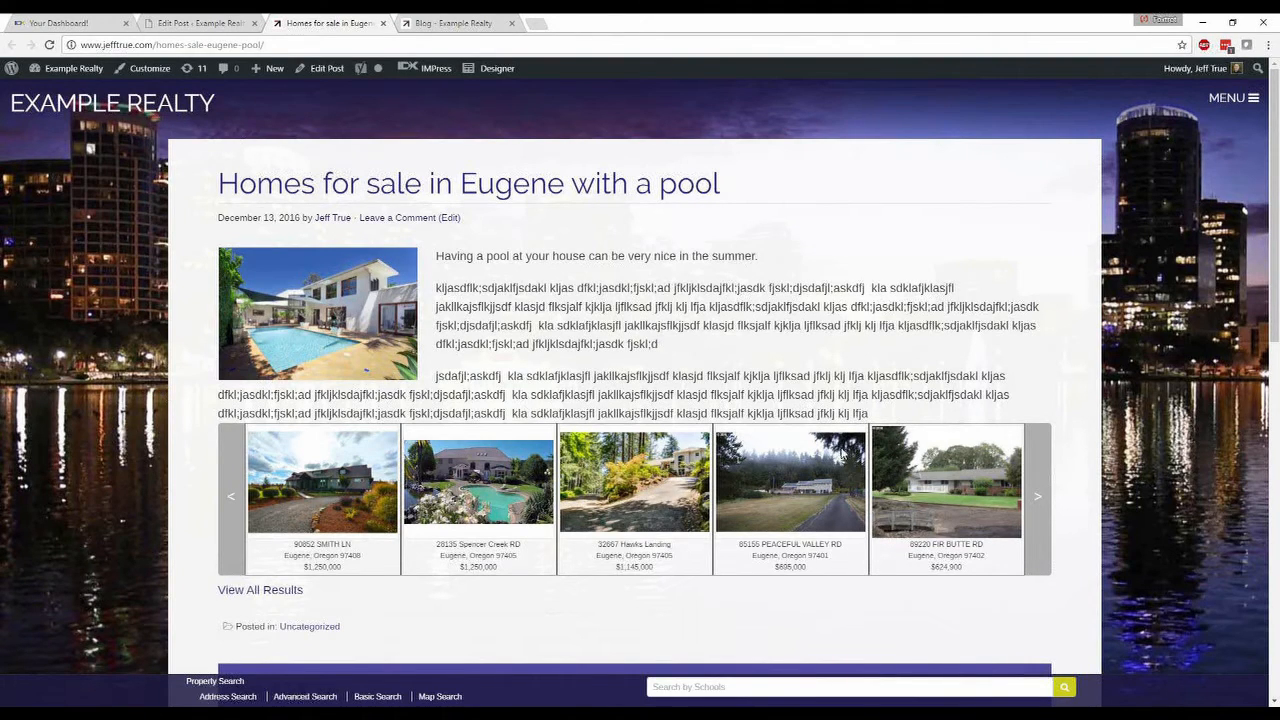
left_click(1037, 500)
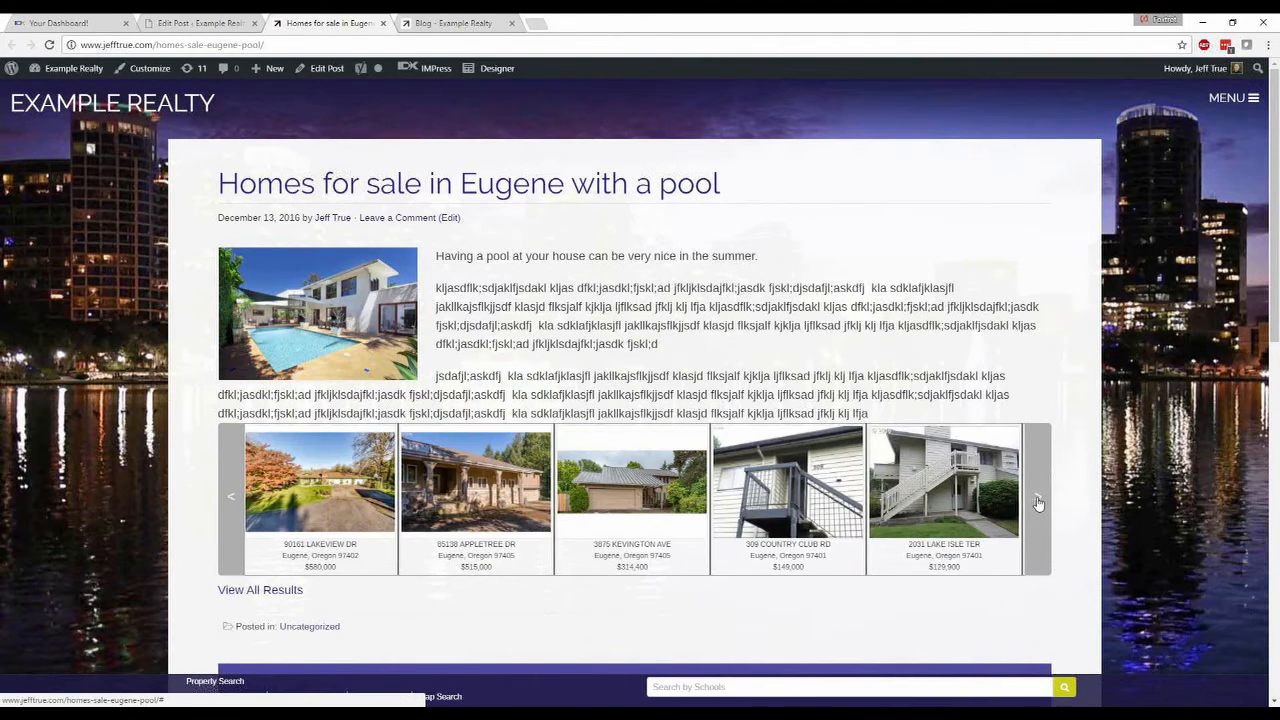
left_click(1037, 502)
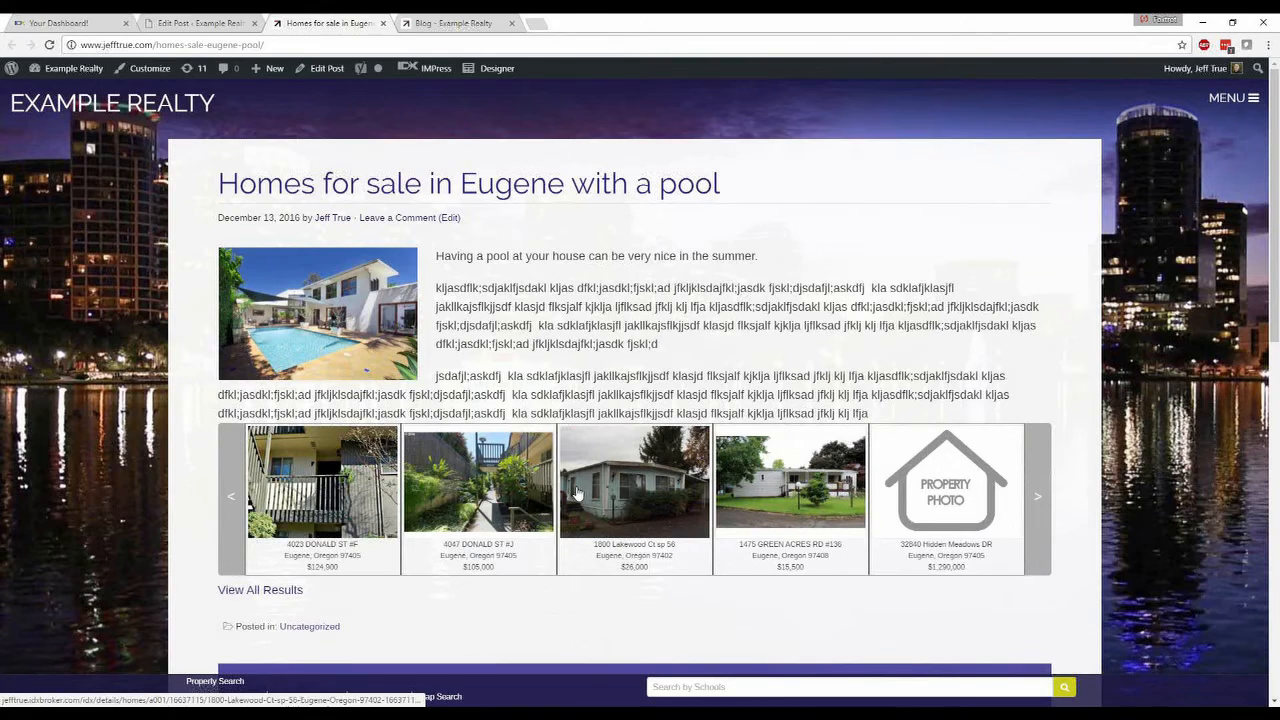
left_click(475, 502)
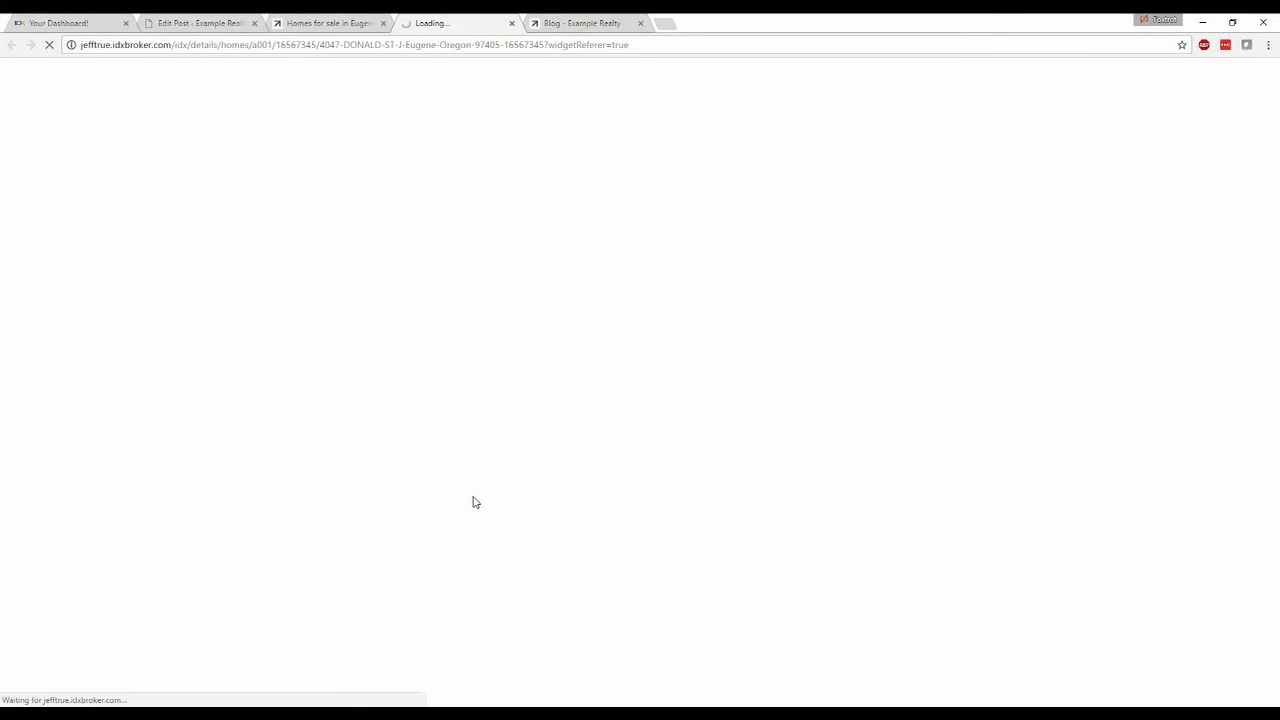
left_click(348, 23)
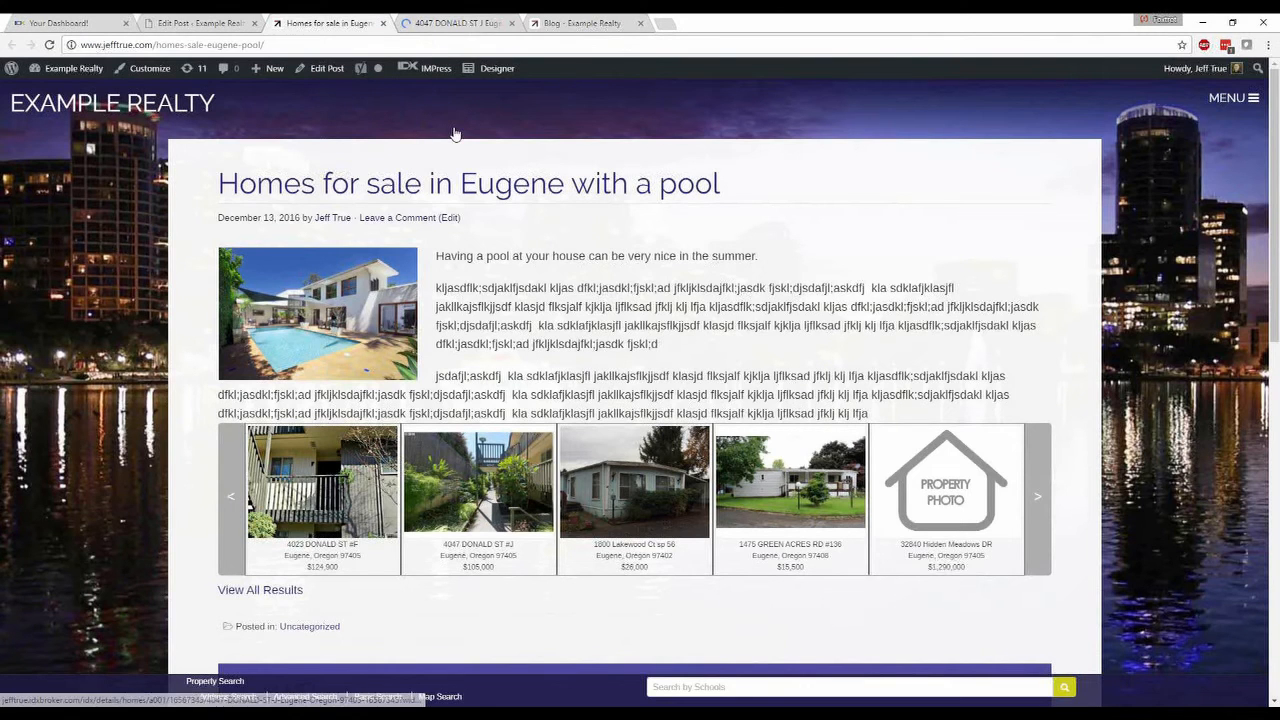
left_click(448, 26)
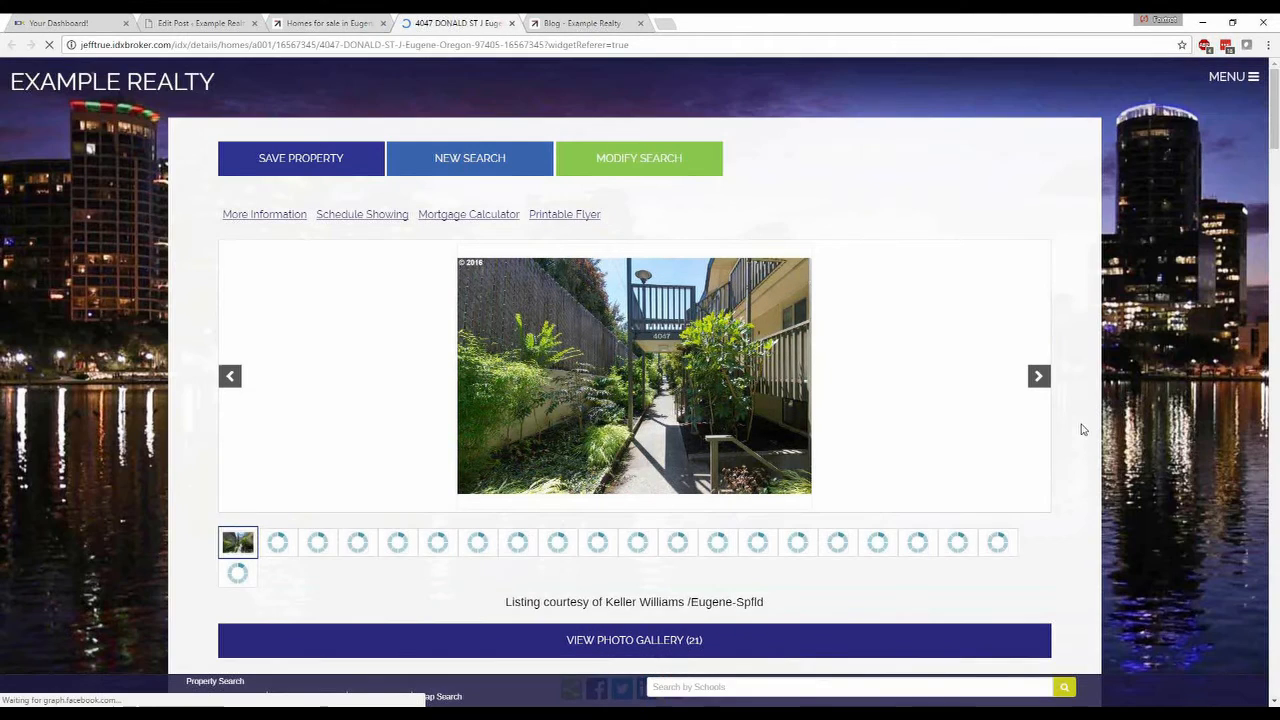
scroll(1080, 424, "down", 2)
scroll(1080, 424, "down", 2)
scroll(1080, 424, "up", 4)
Step: Close the blog and listing details tabs, and advance the carousel in the published post
left_click(641, 24)
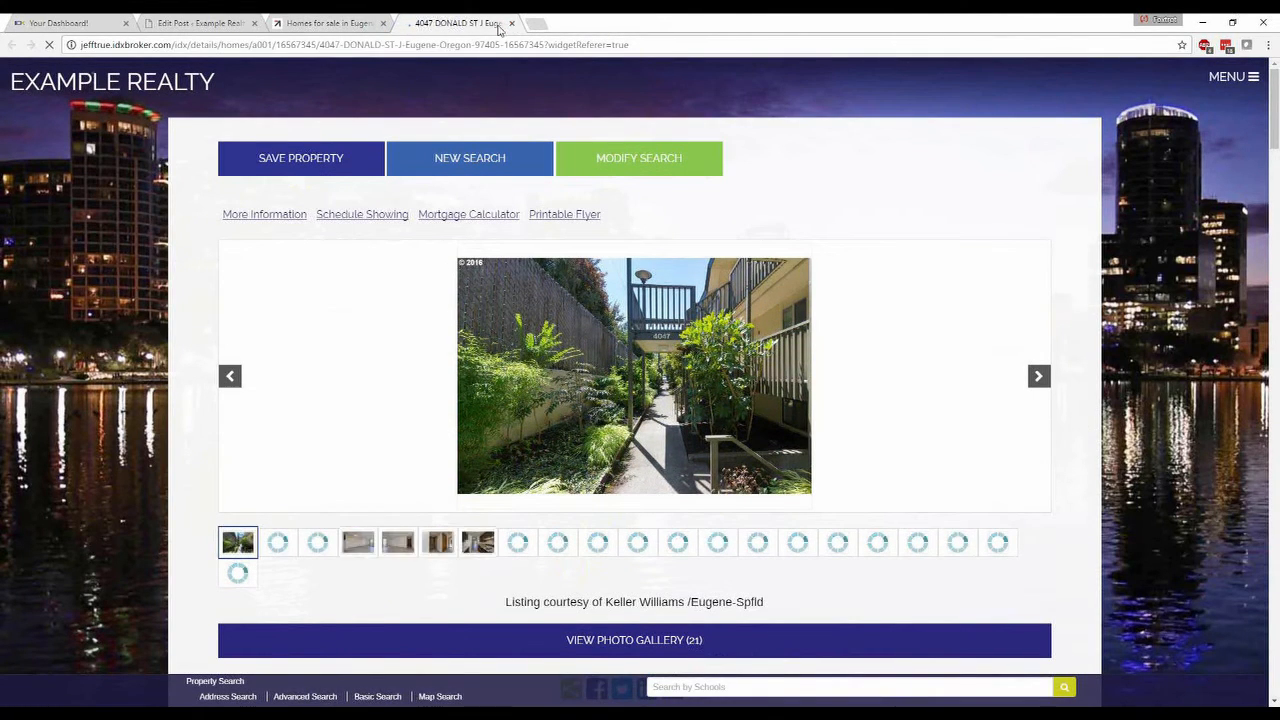
left_click(333, 24)
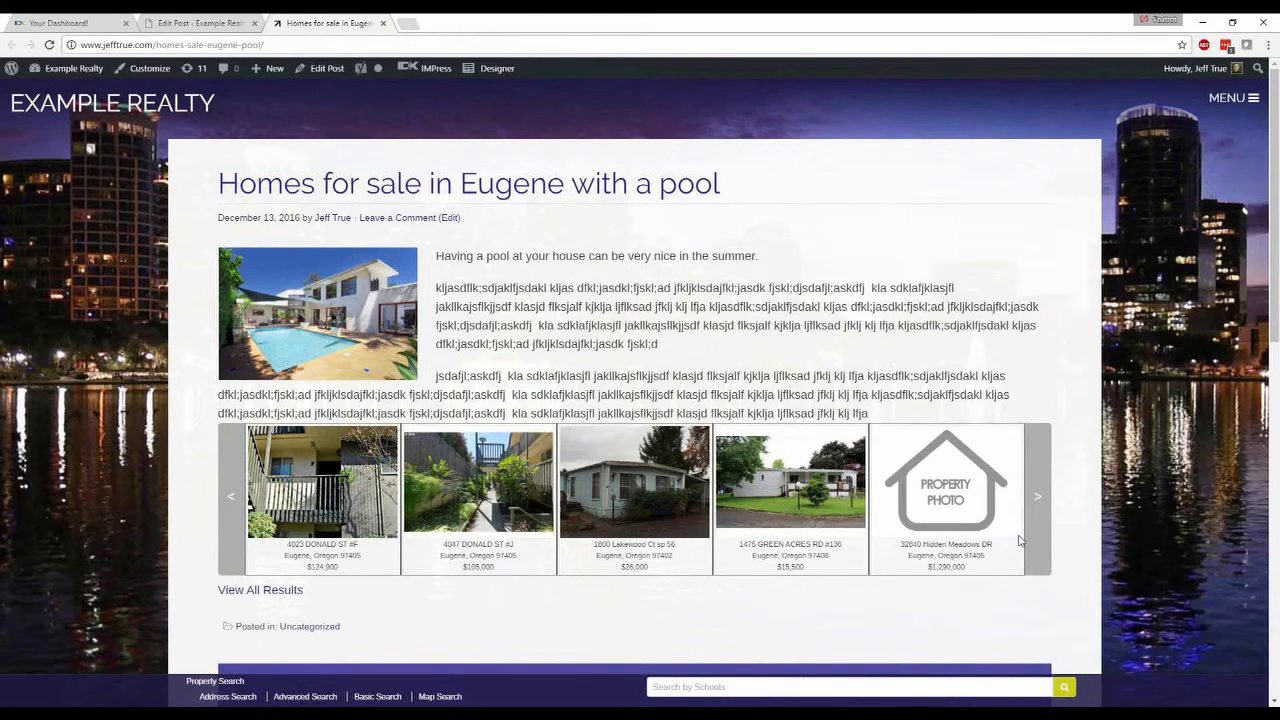
left_click(1041, 501)
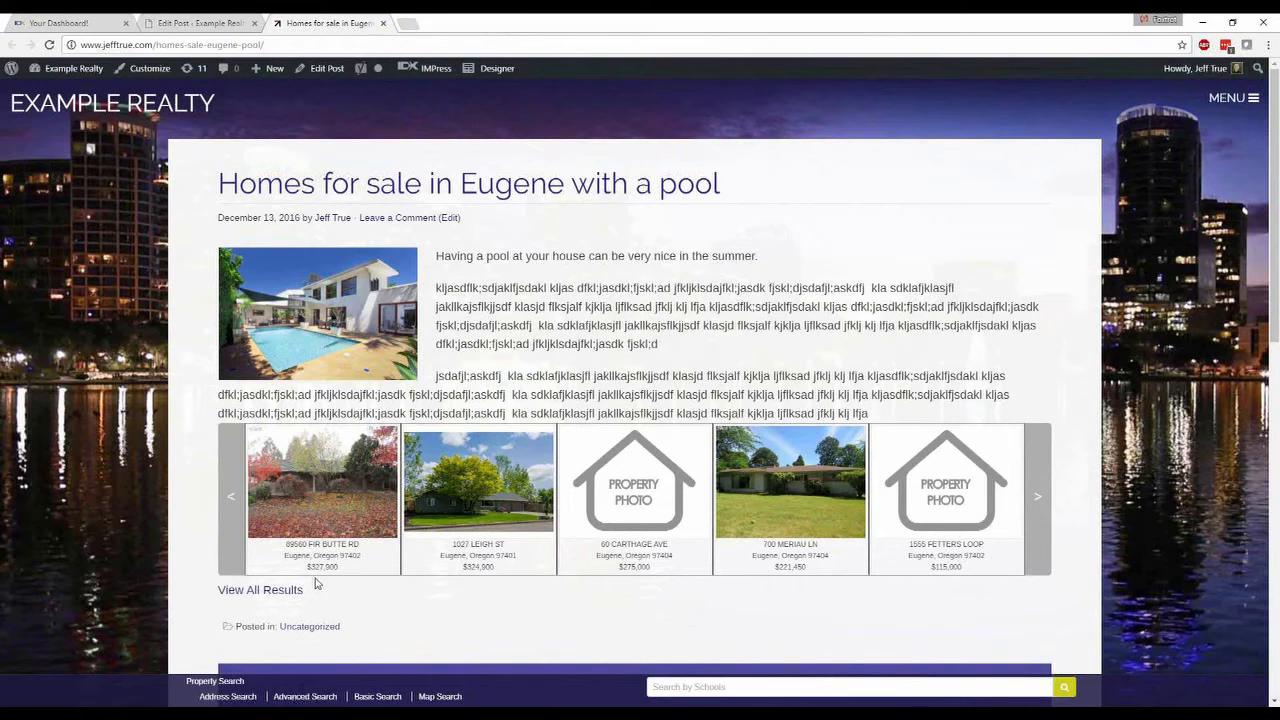
Step: Switch to the IDX Broker dashboard and start a new saved link based on the Advanced Search page
left_click(195, 23)
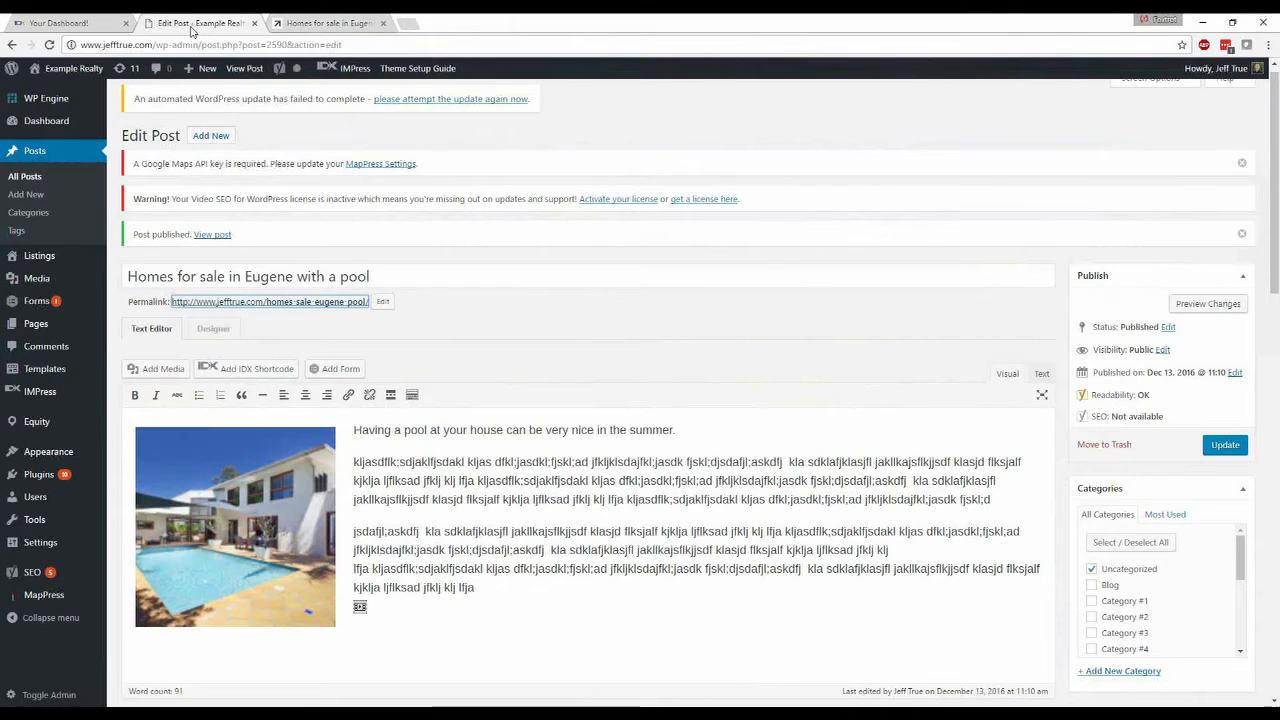
left_click(78, 24)
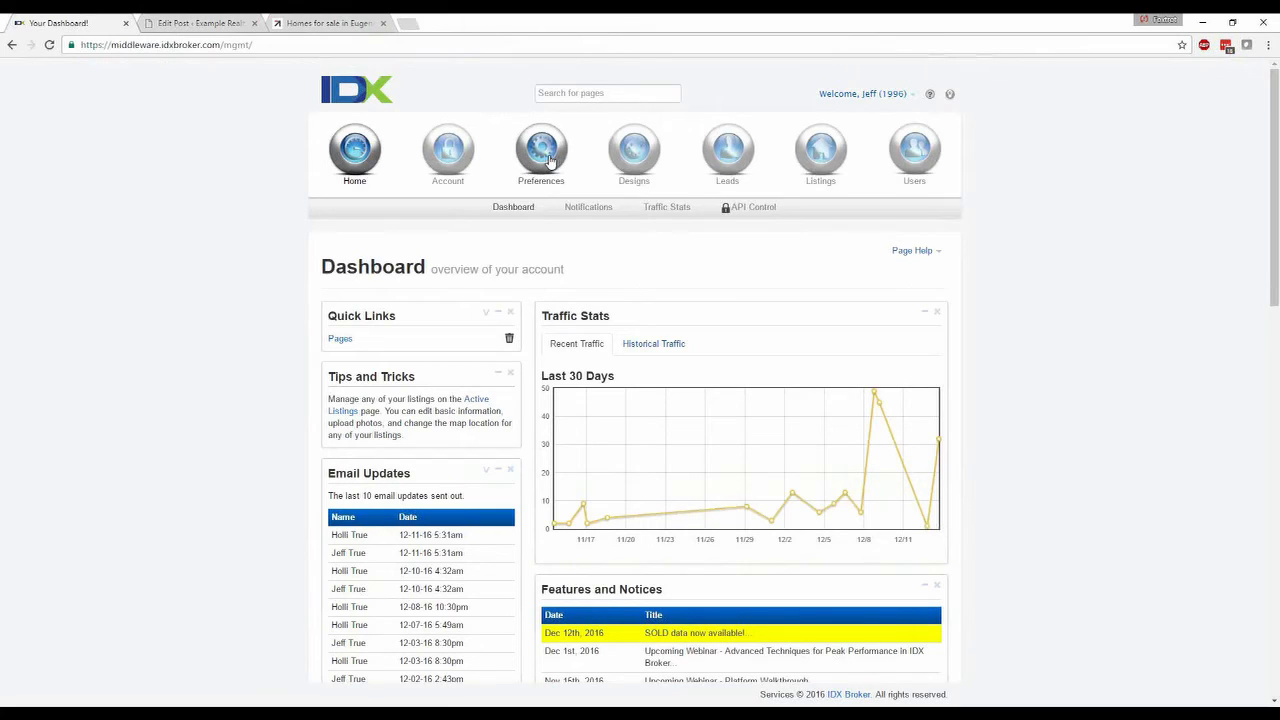
mouse_move(548, 160)
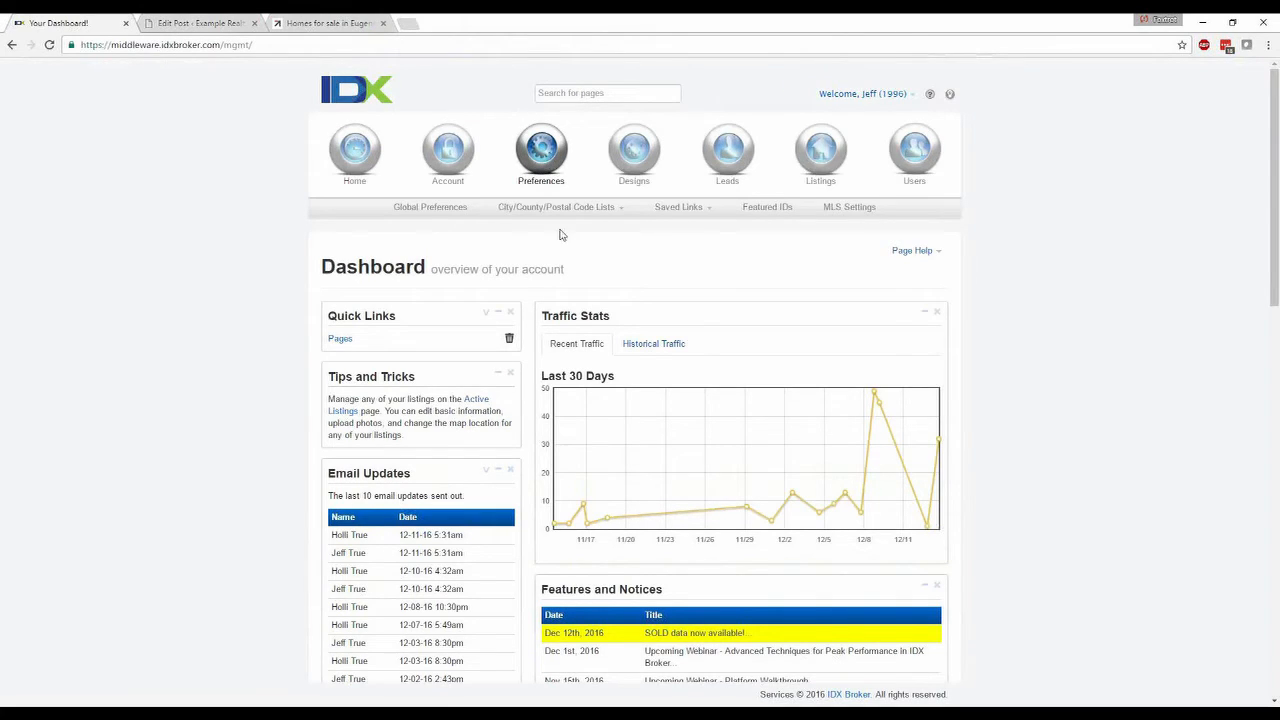
mouse_move(688, 210)
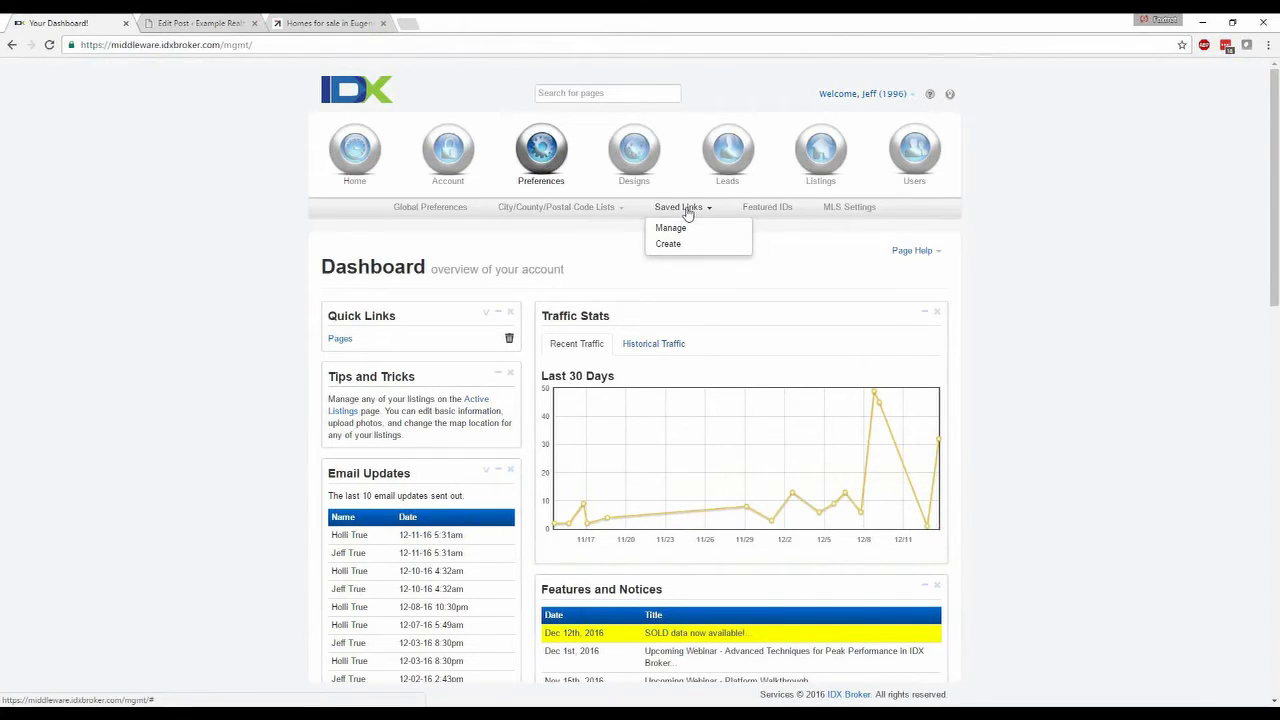
left_click(674, 246)
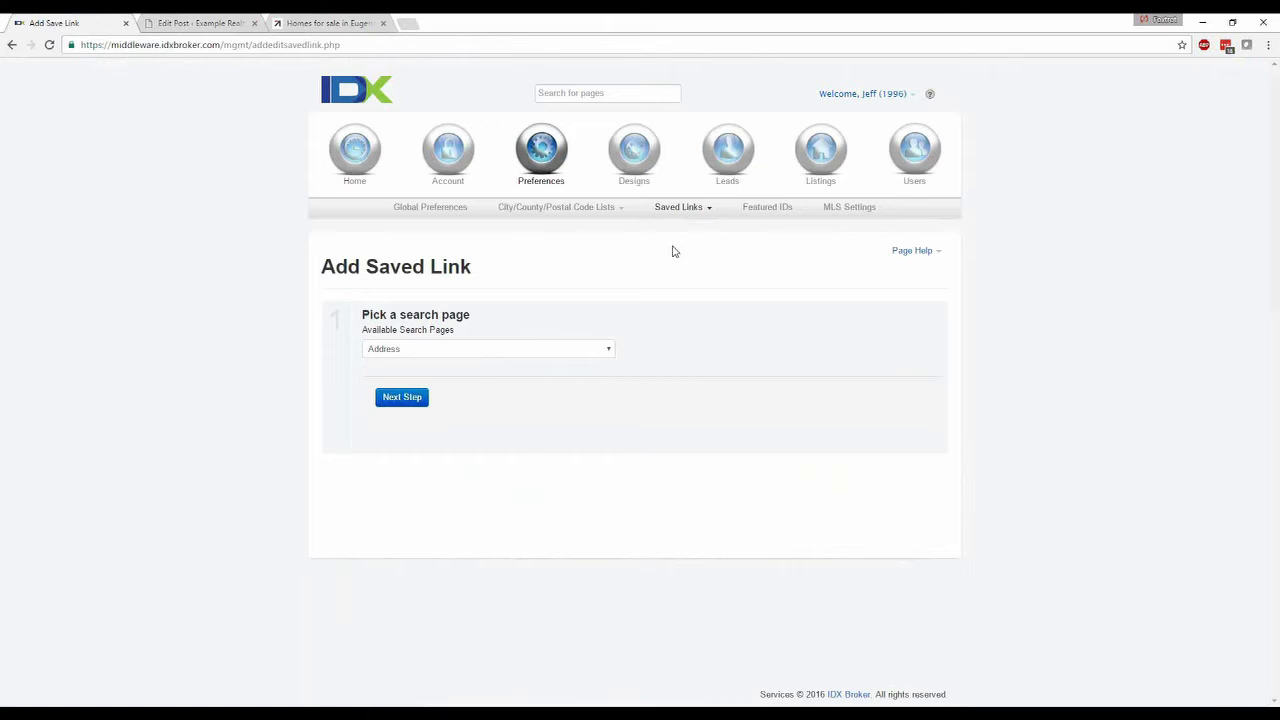
left_click(486, 350)
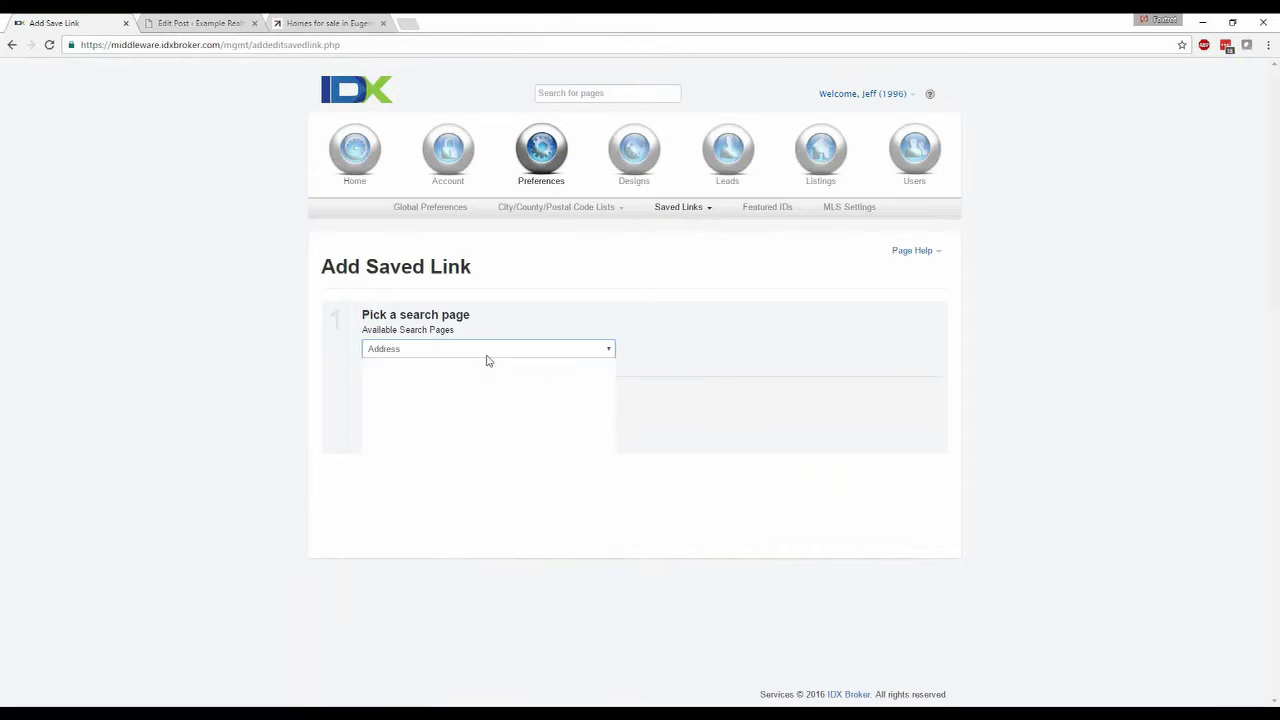
left_click(421, 390)
left_click(410, 404)
Step: Set the saved link's city to Eugene and its maximum price to $300,000
scroll(257, 450, "down", 2)
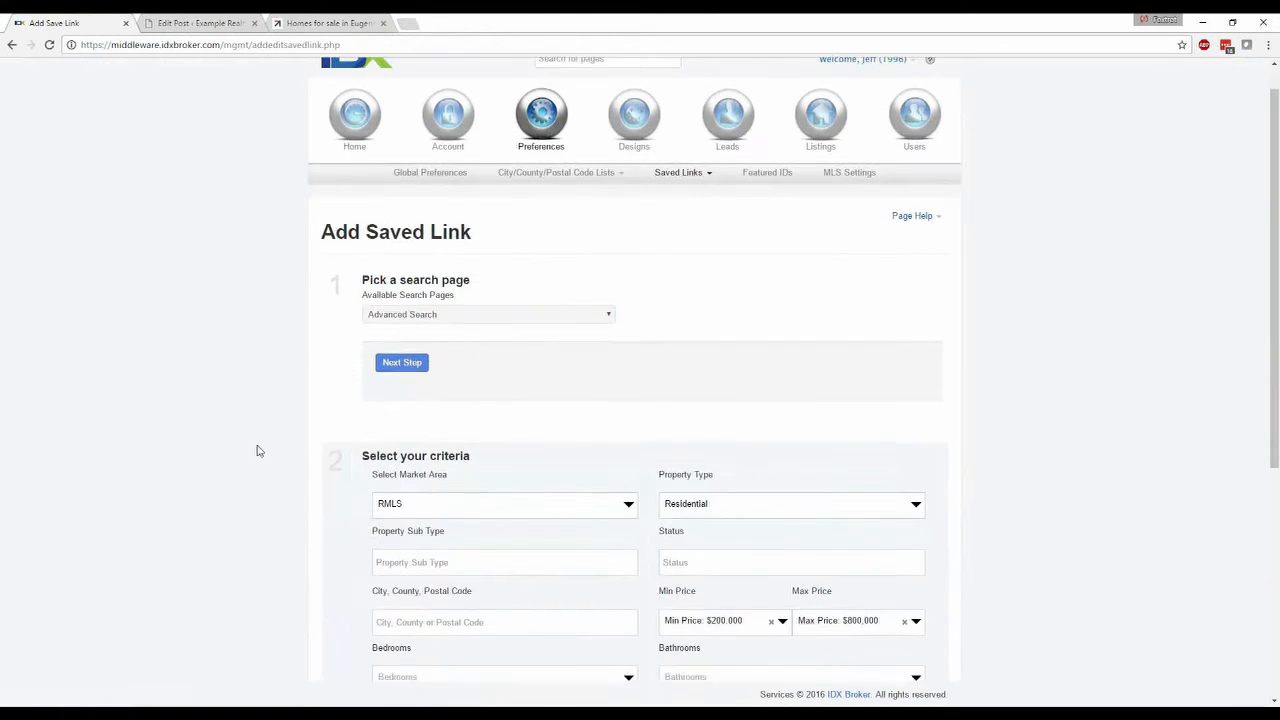
left_click(407, 463)
type("eugen")
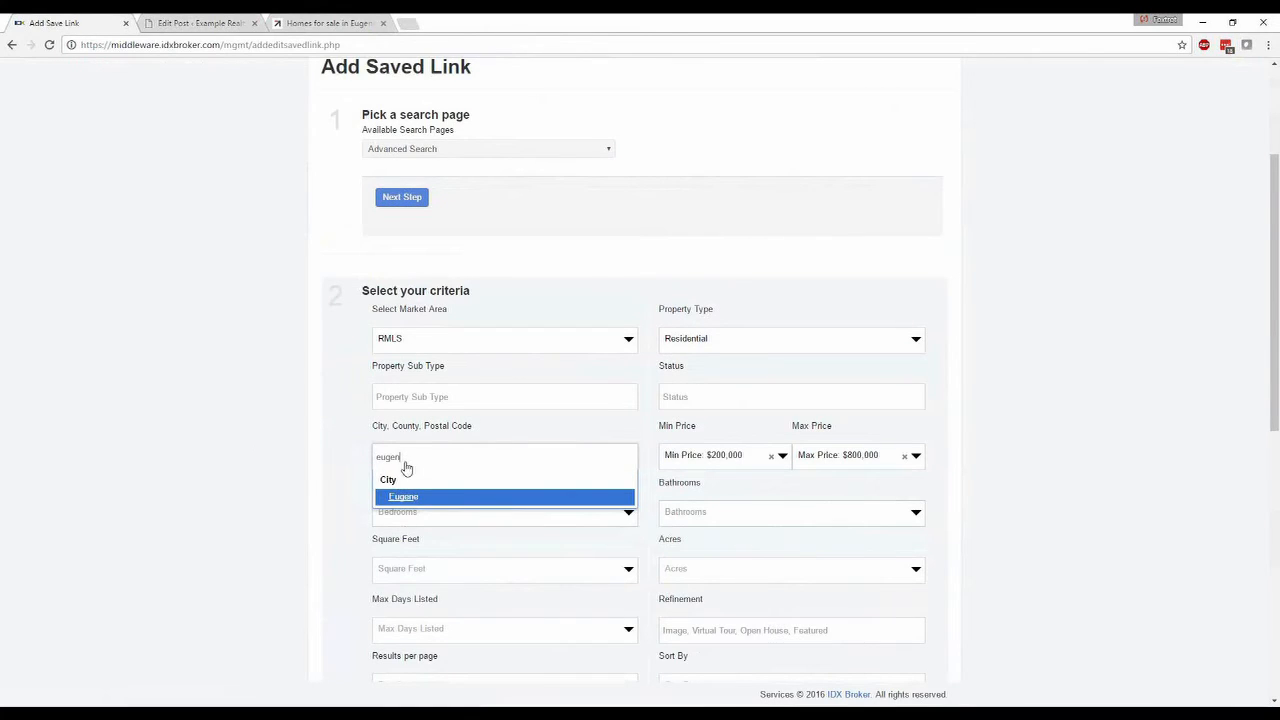
left_click(397, 497)
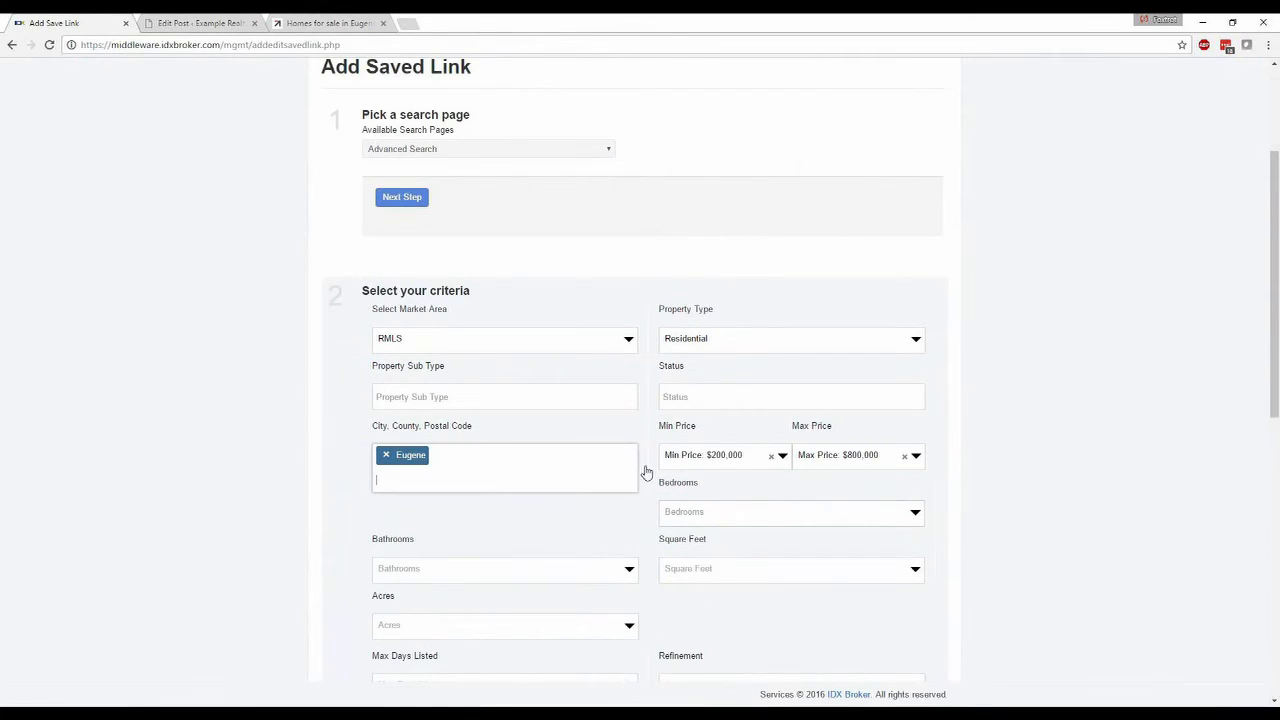
left_click(904, 456)
left_click(848, 457)
type("300000")
key("Return")
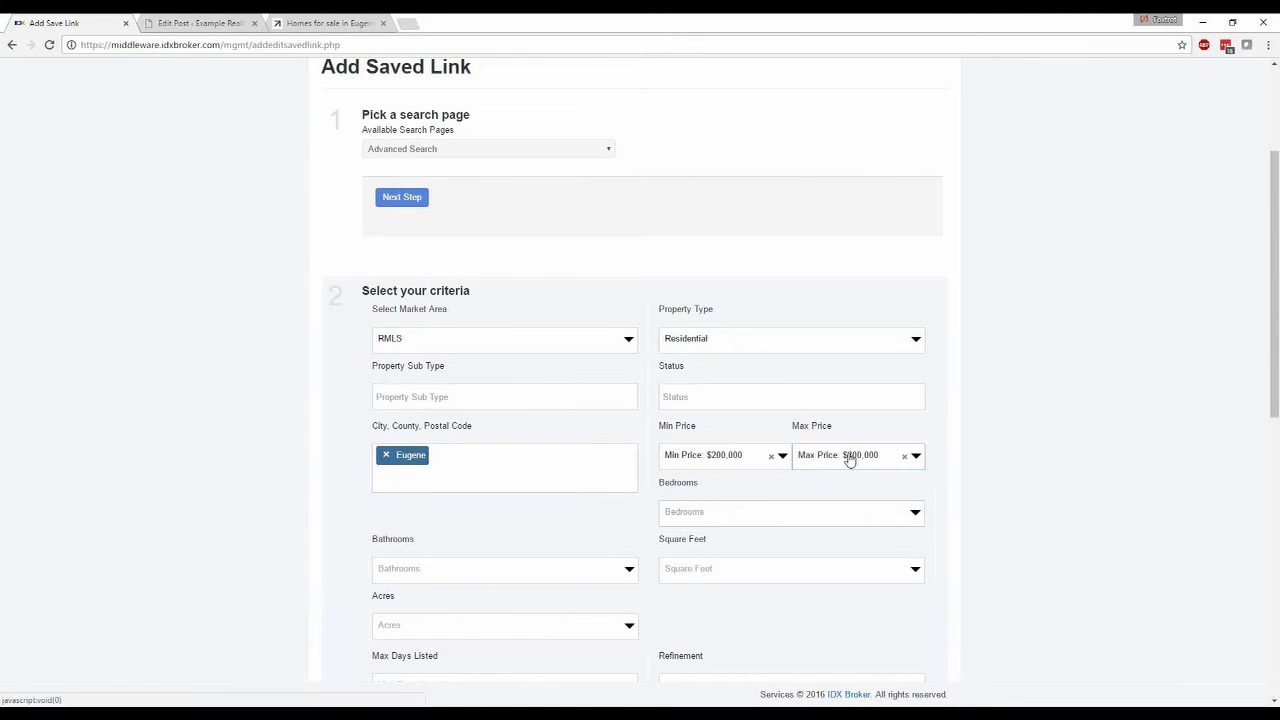
Step: Add Pool as an exterior feature criterion and preview the matching results in a new window, closing it again
scroll(1137, 457, "down", 2)
scroll(887, 515, "down", 2)
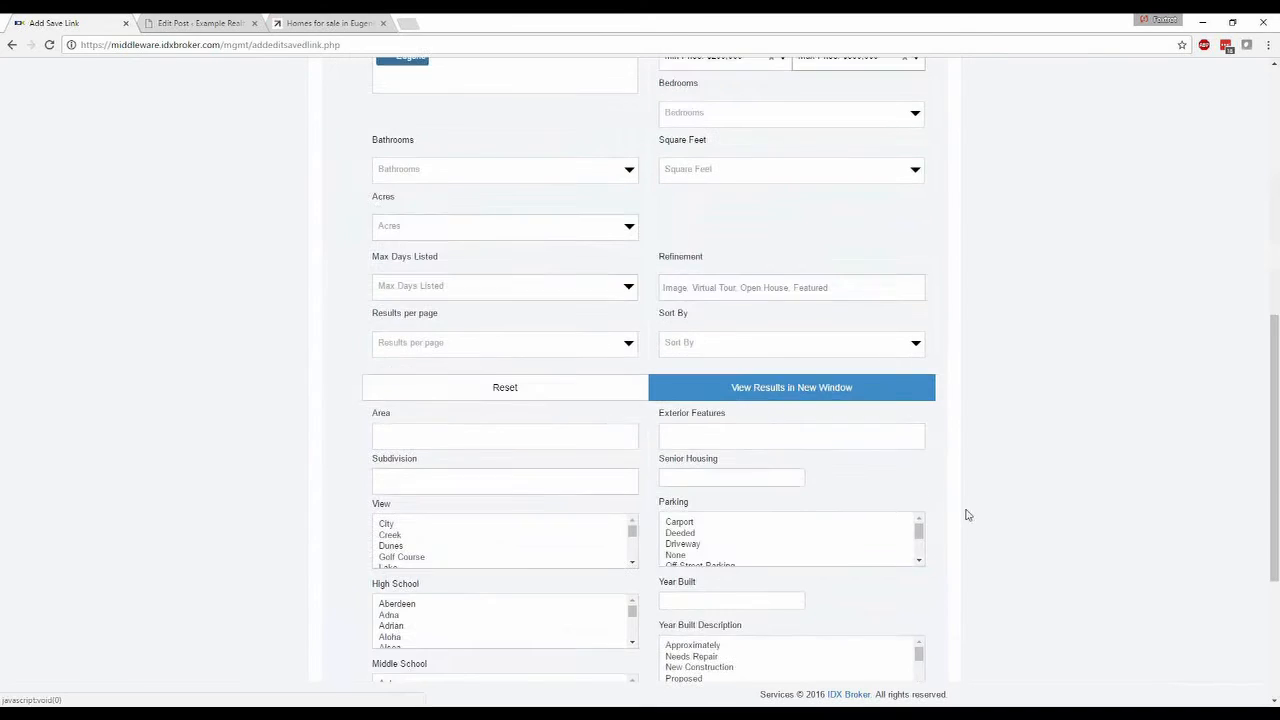
left_click(720, 434)
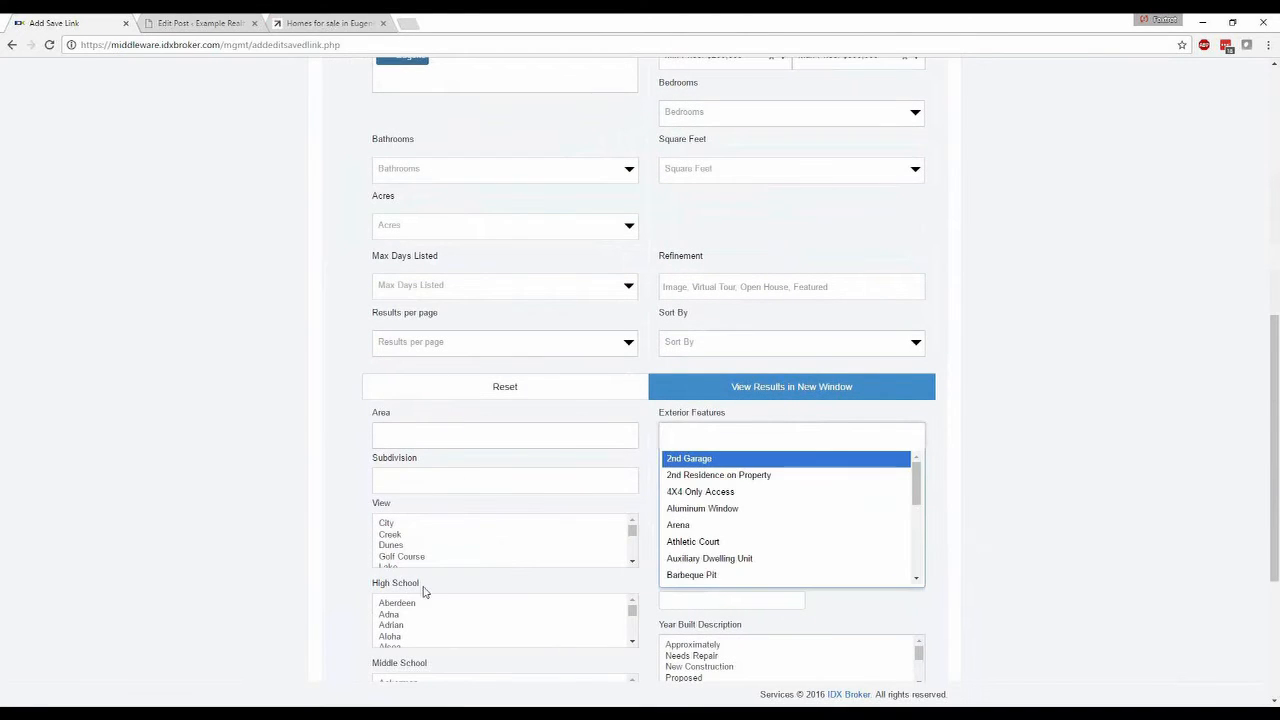
type("pool")
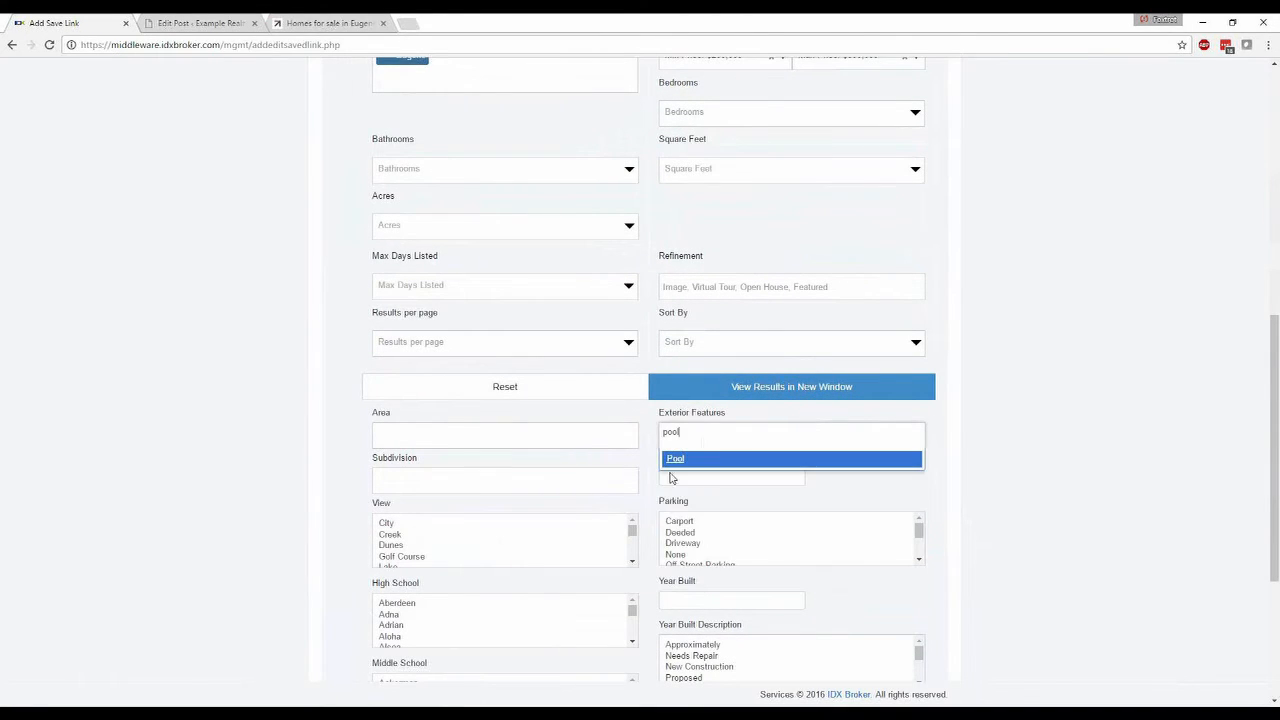
left_click(674, 462)
left_click(799, 390)
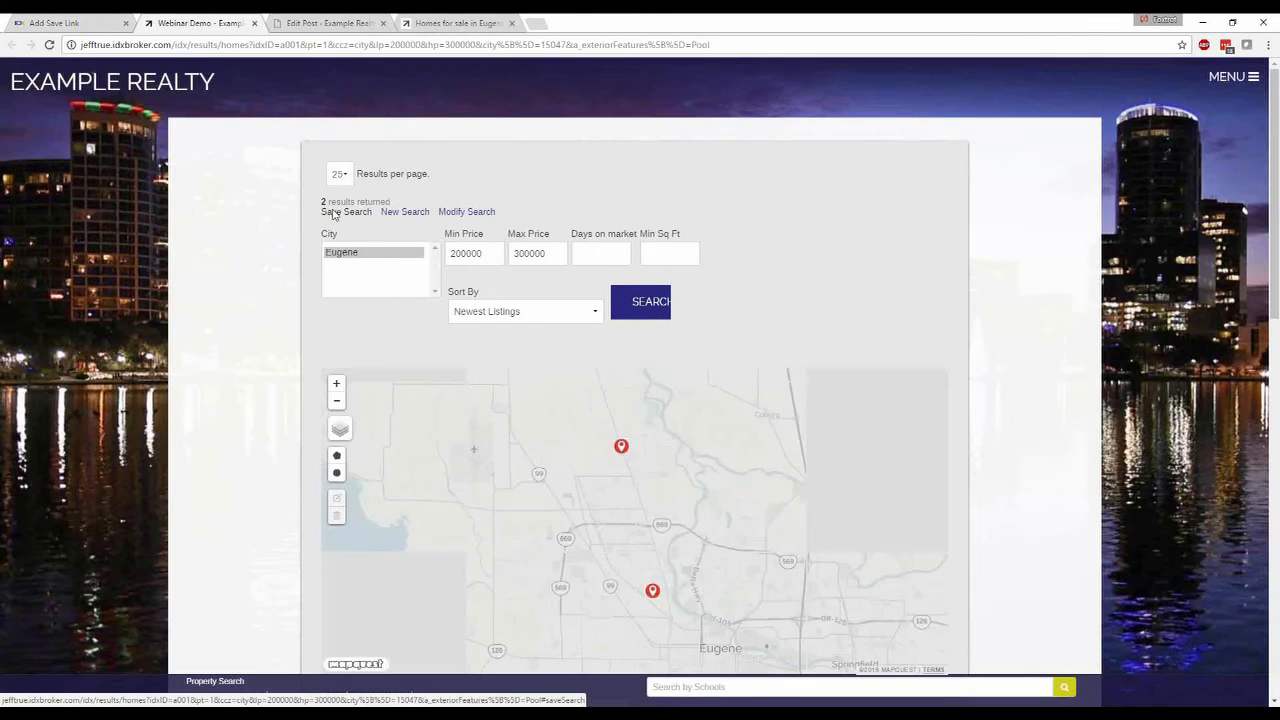
left_click(254, 22)
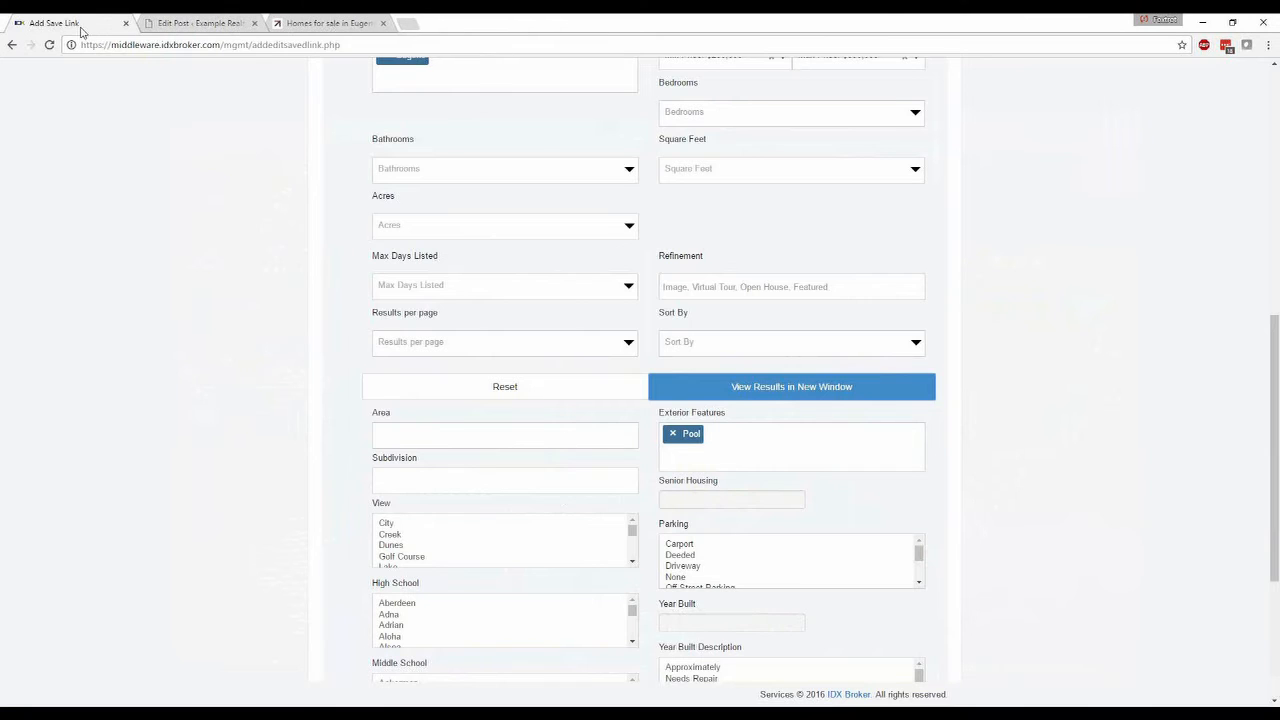
scroll(202, 268, "down", 3)
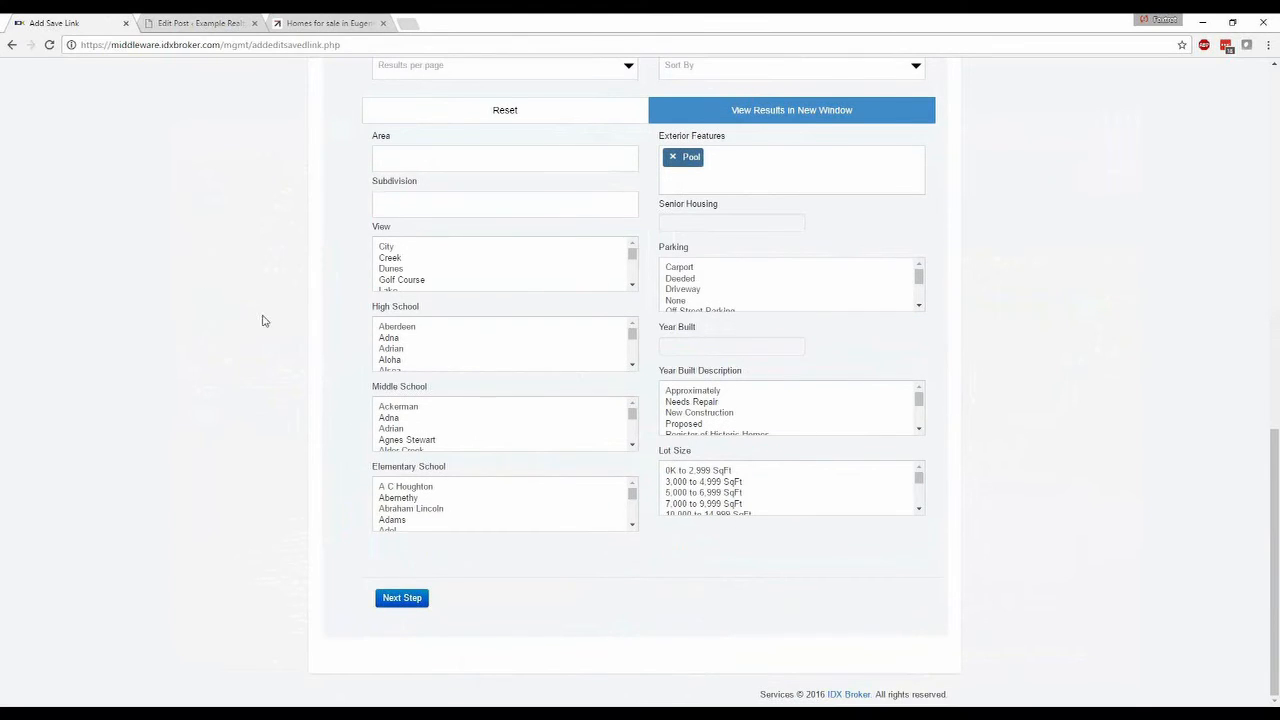
left_click(402, 598)
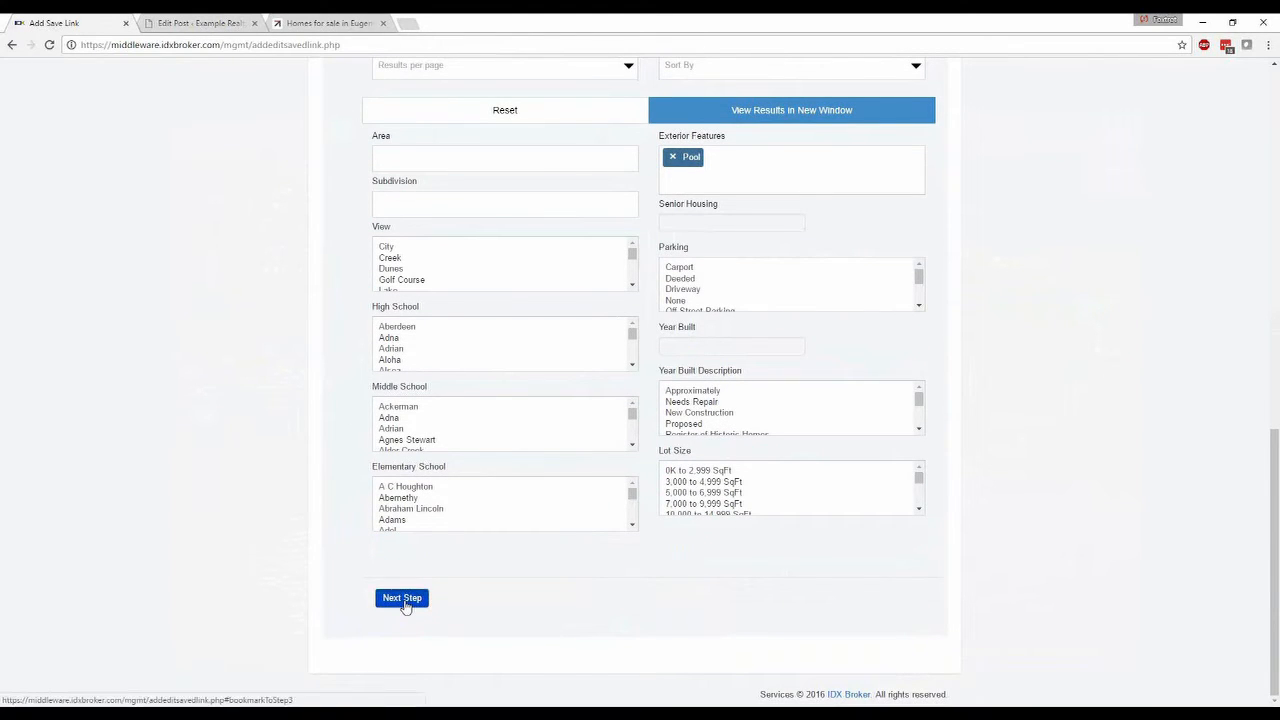
type("Home")
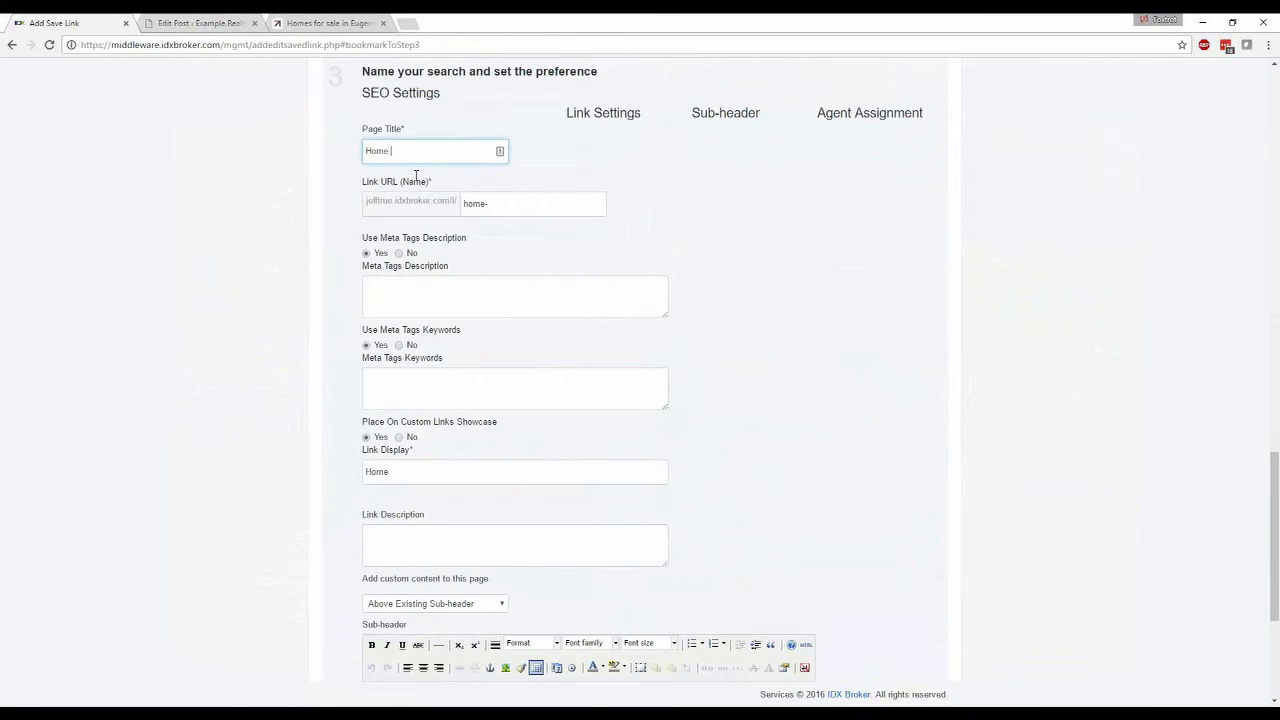
key("BackSpace")
key("BackSpace")
key("BackSpace")
key("BackSpace")
type("Eugene home")
type("s wlht")
key("BackSpace")
key("BackSpace")
key("BackSpace")
type("h pool 2")
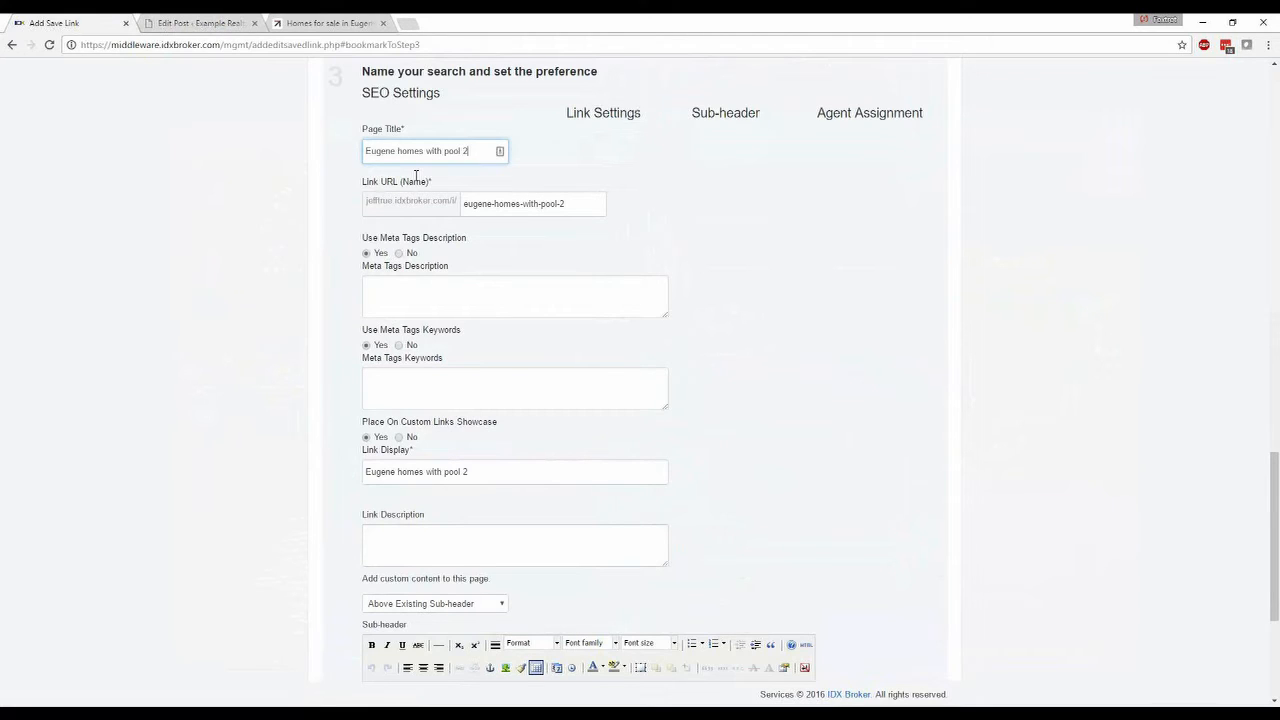
type("00000-300")
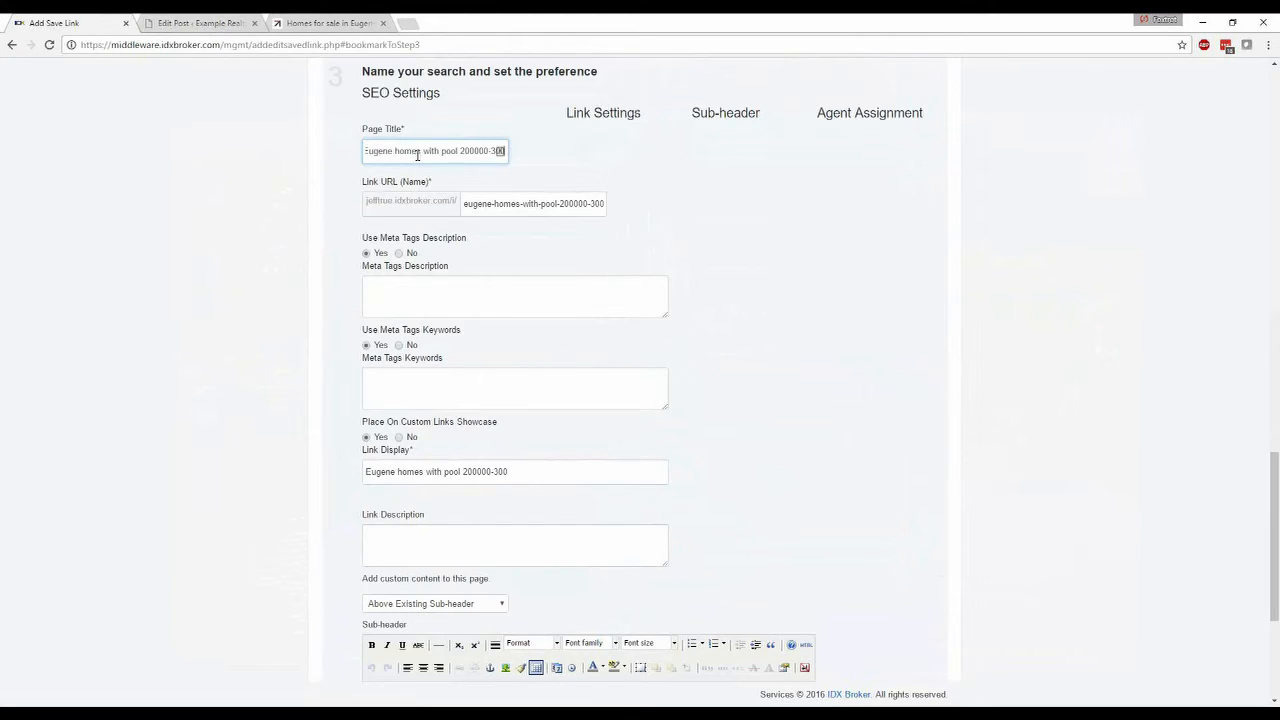
type("000")
left_click(871, 334)
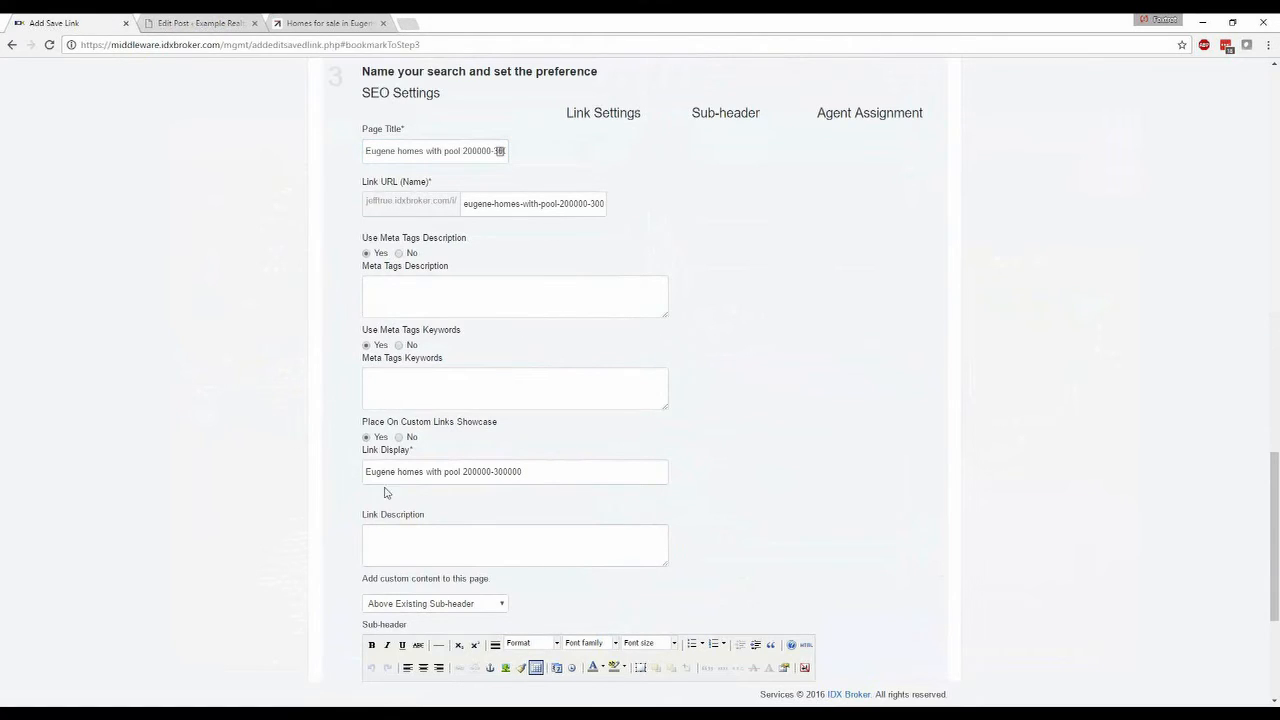
Step: Enter "Homes for sale in Eugene with a pool $200,000 - $300,000" as the saved link's sub-header
scroll(386, 485, "down", 1)
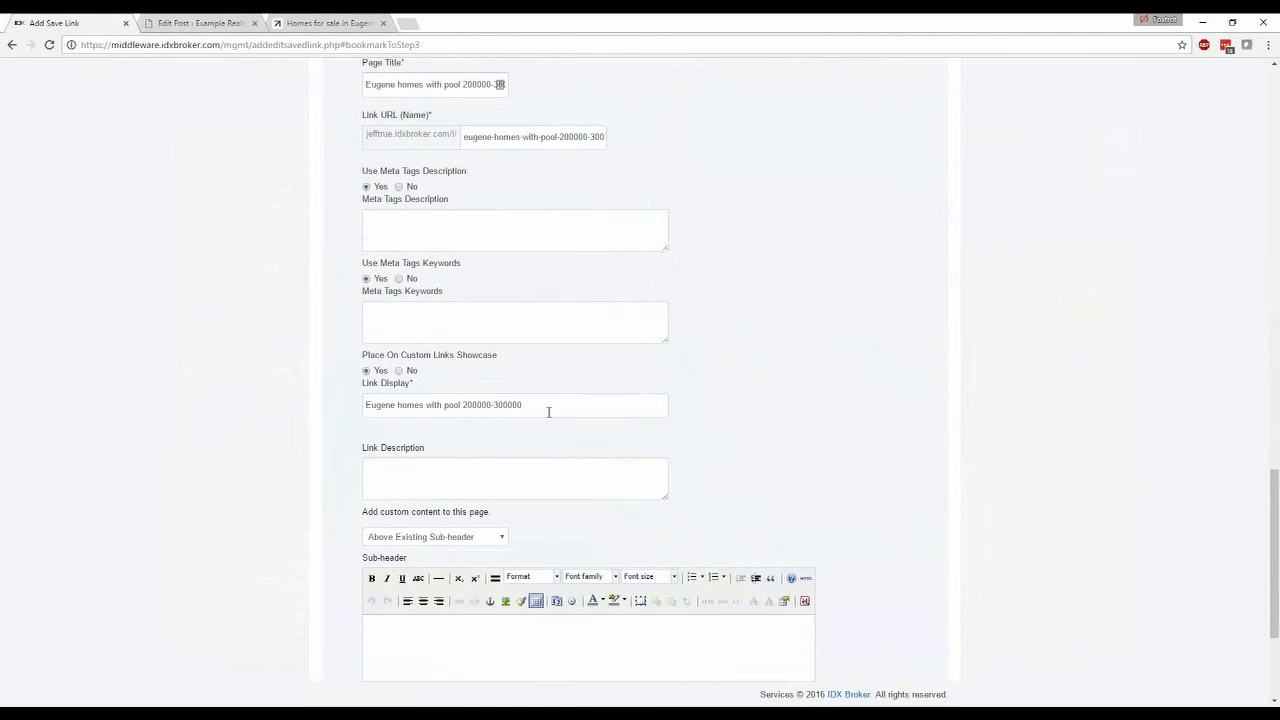
scroll(846, 426, "down", 3)
left_click(567, 439)
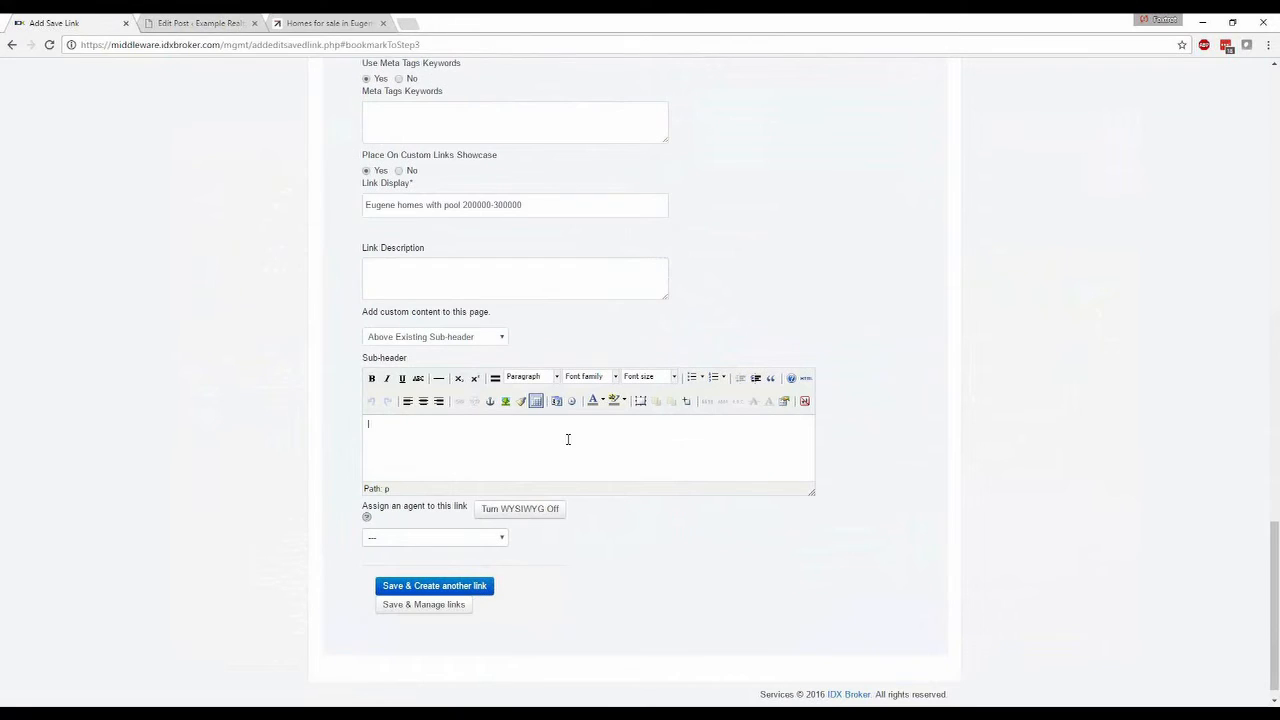
type("Homes for sale in Eugene with a pool $200,000 - $300,000")
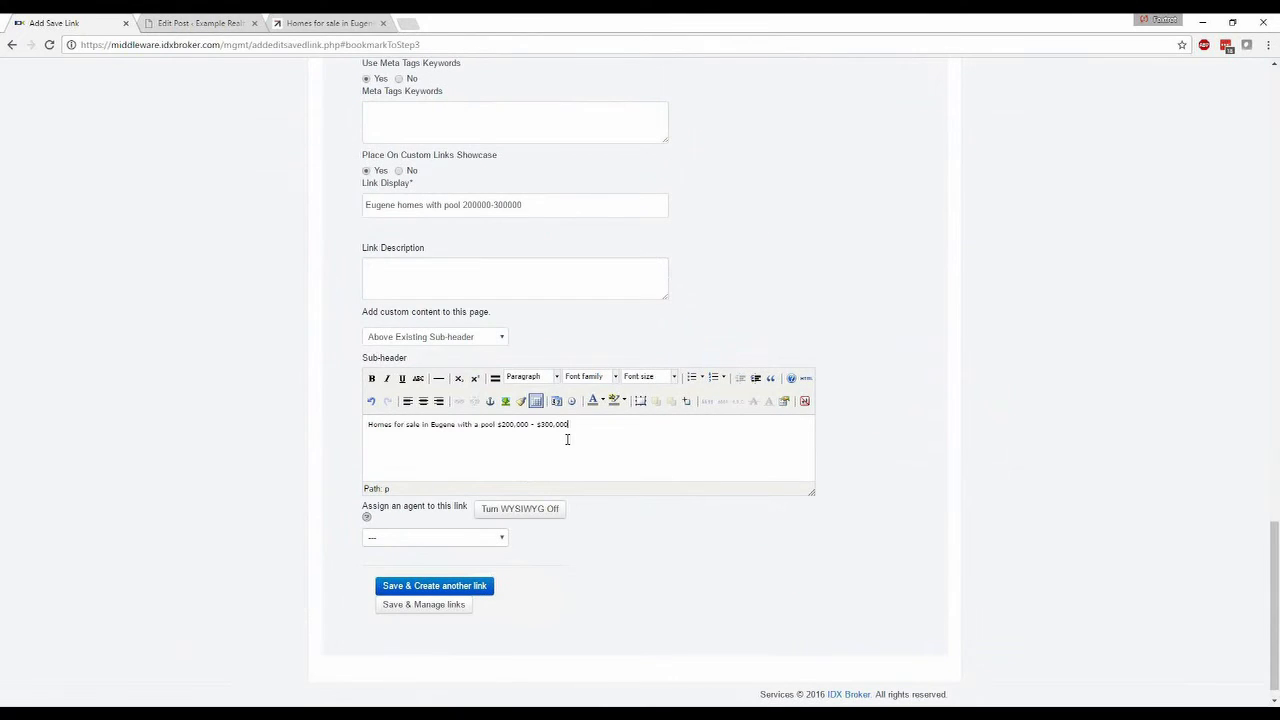
Step: Make the sub-header text bold, size 5 (18pt) and centered, and save the link, going on to link management
left_click_drag(571, 430, 365, 432)
left_click(371, 378)
left_click(674, 378)
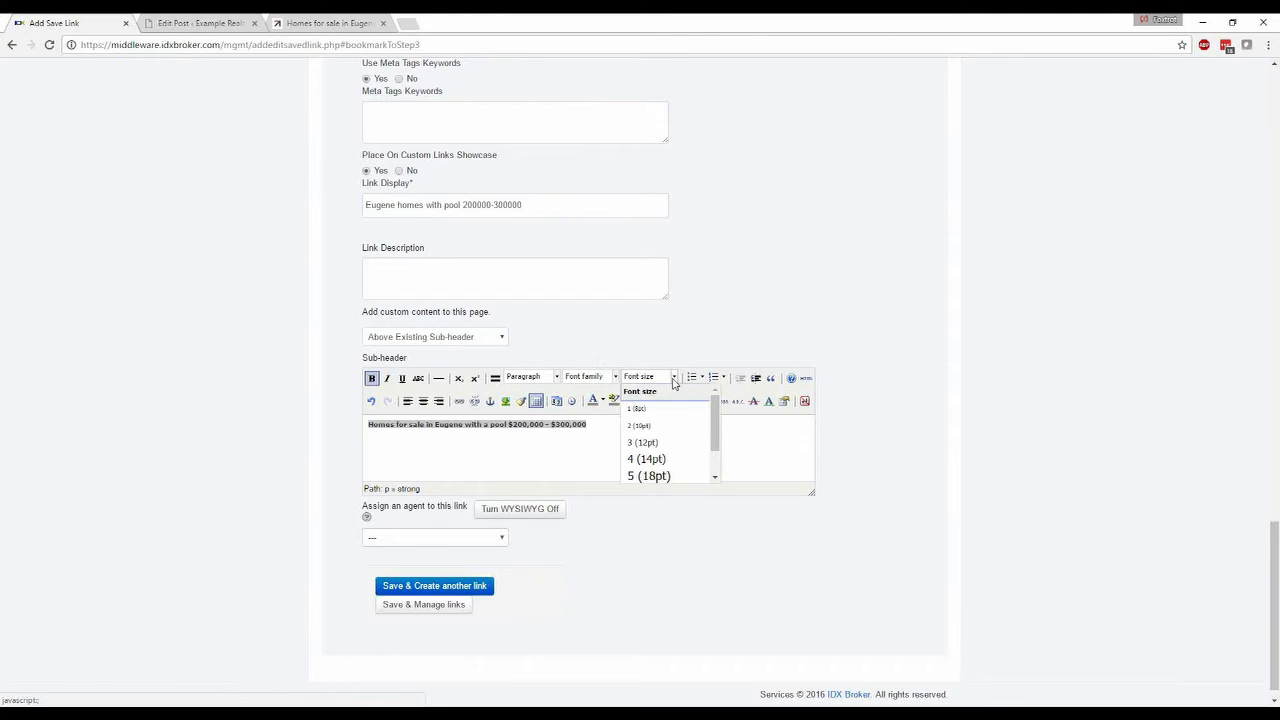
left_click(649, 476)
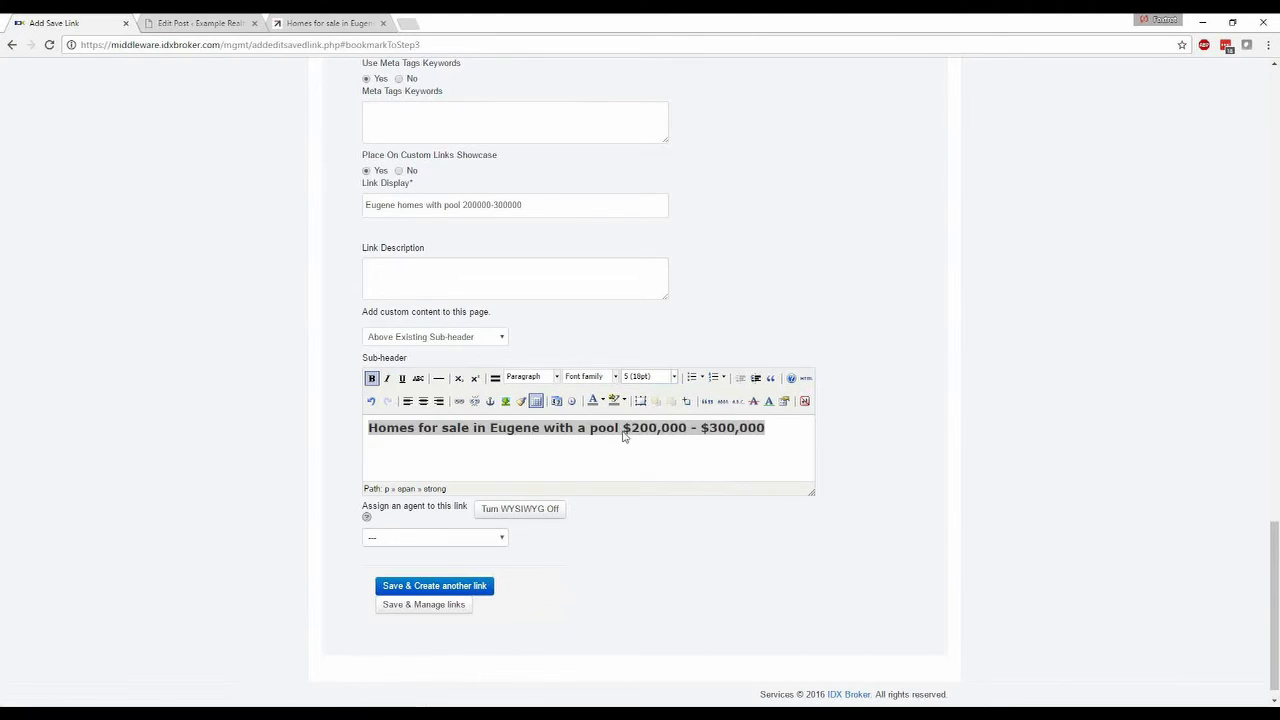
left_click(423, 401)
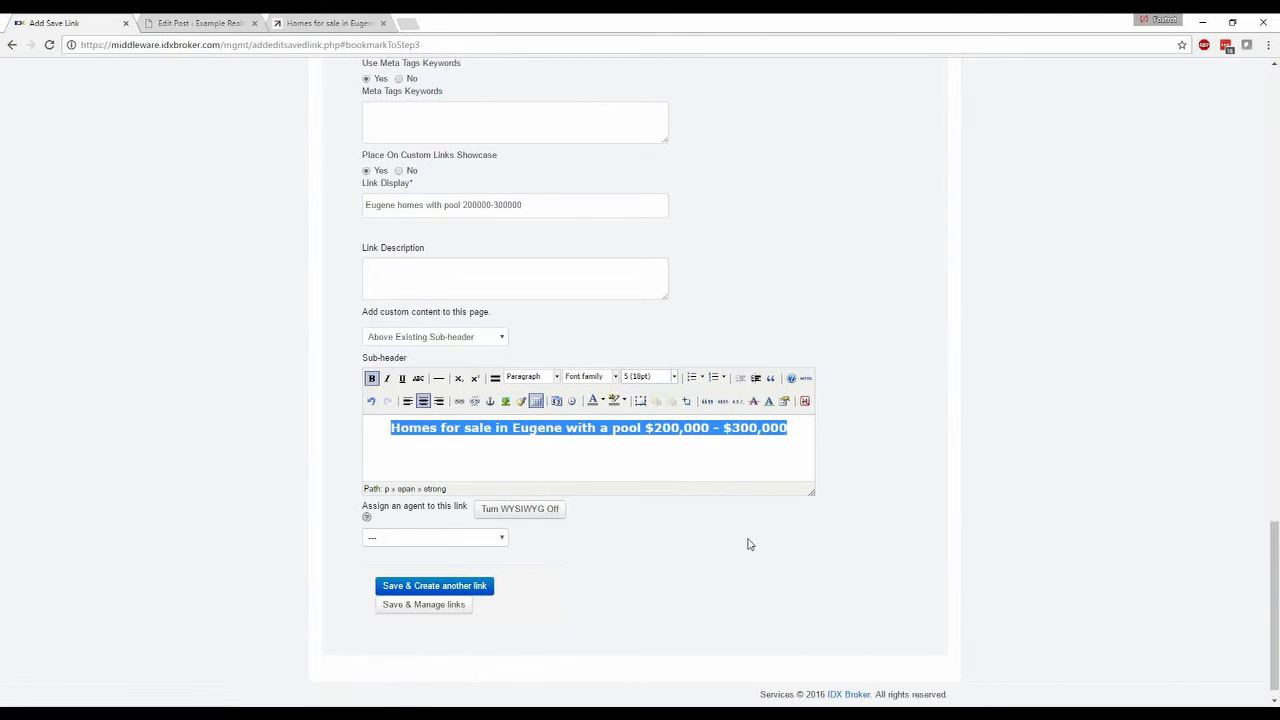
left_click(927, 471)
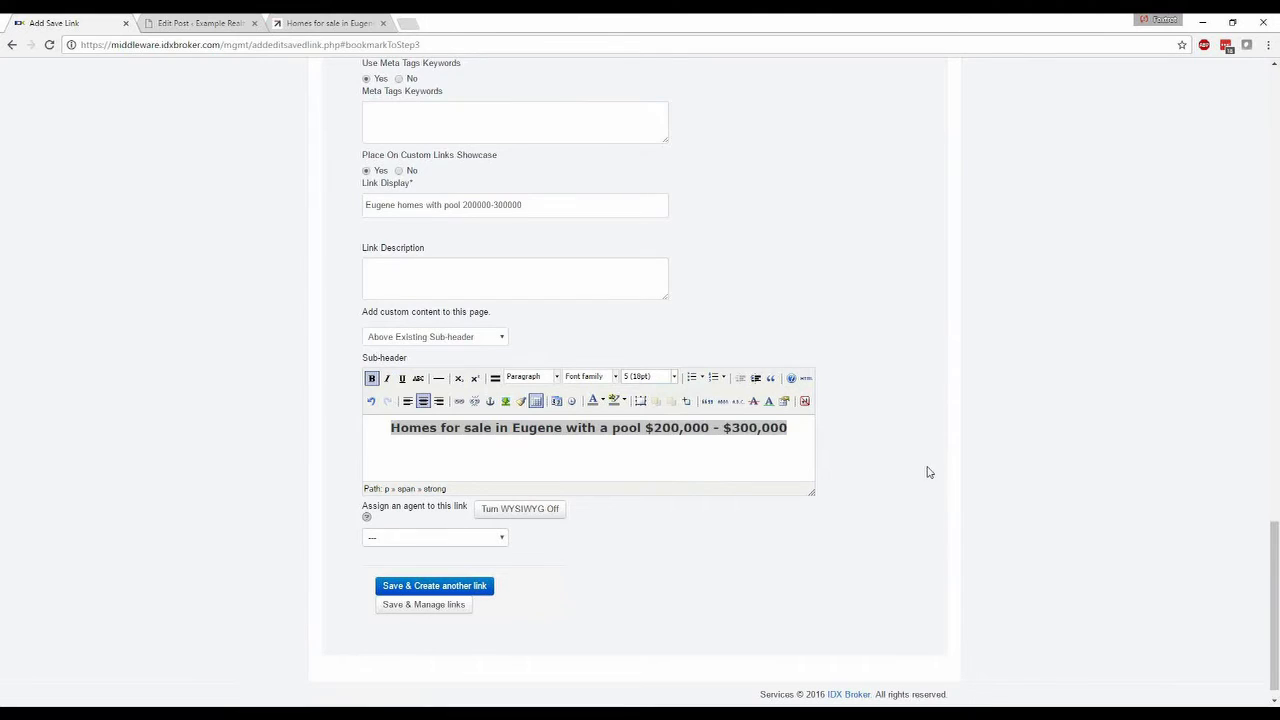
left_click(420, 606)
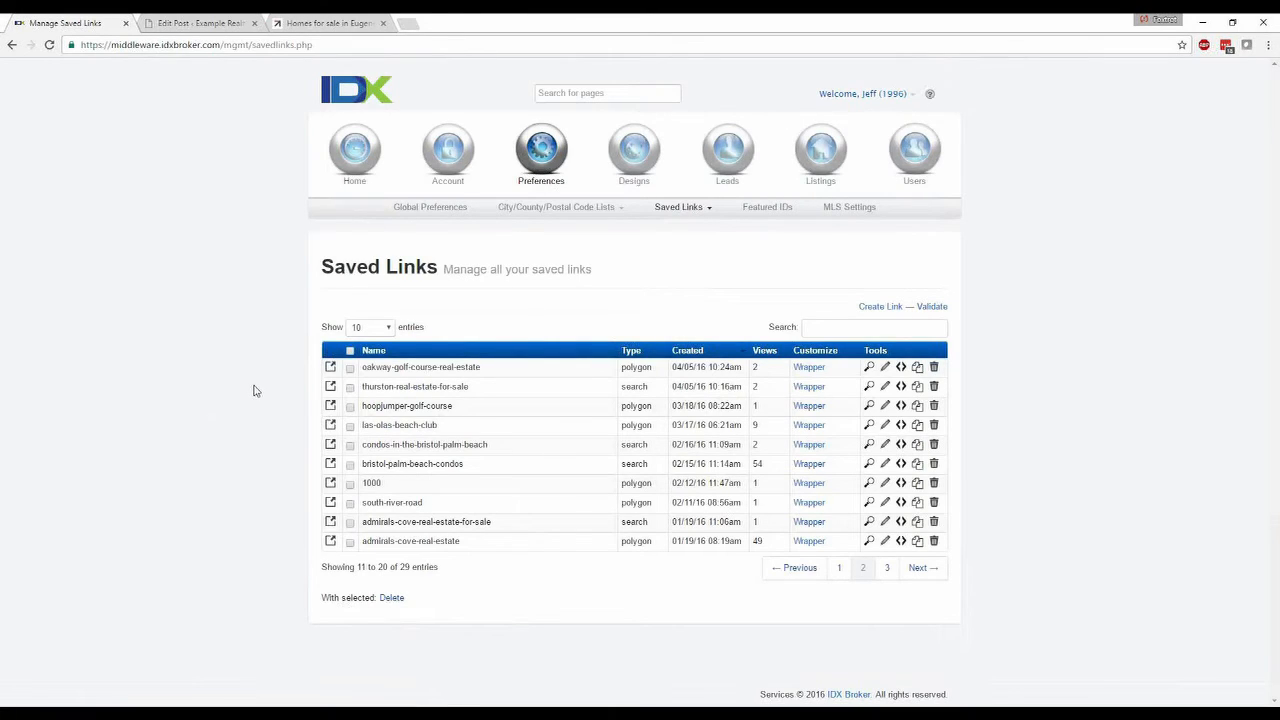
Step: Start another saved link based on the Advanced Search page and proceed to its criteria
left_click(686, 212)
left_click(674, 244)
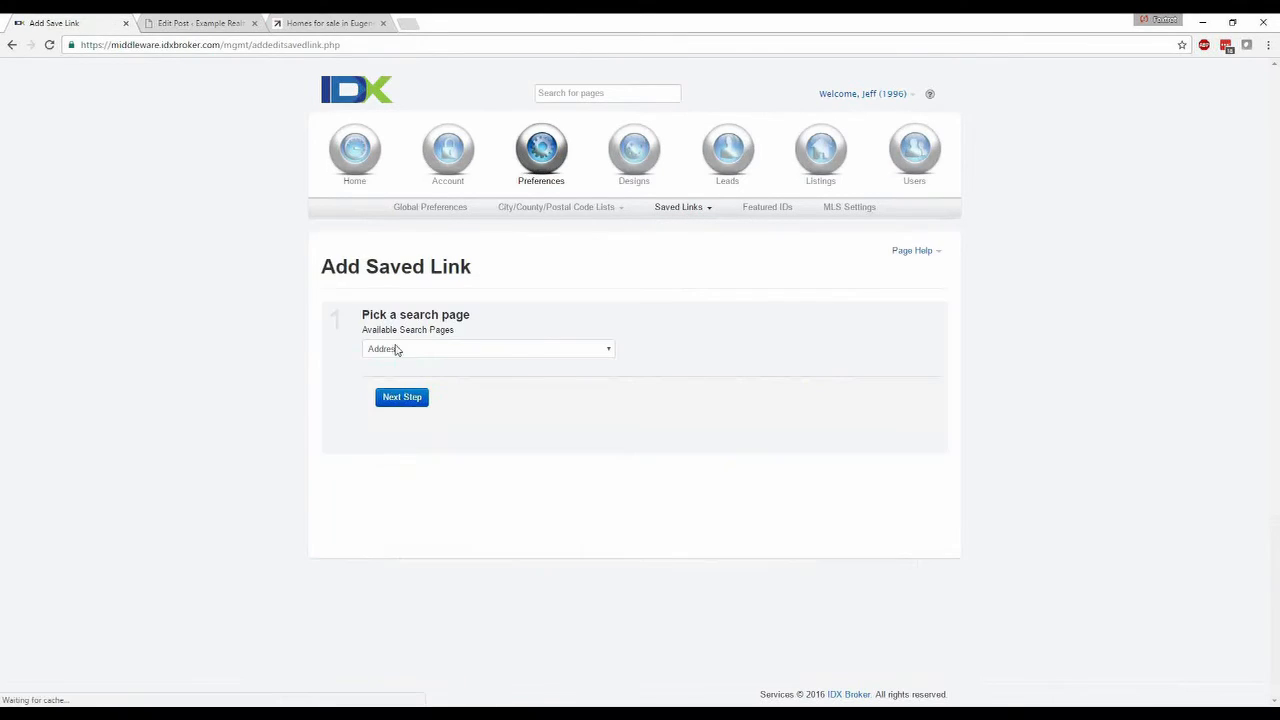
left_click(397, 349)
left_click(412, 385)
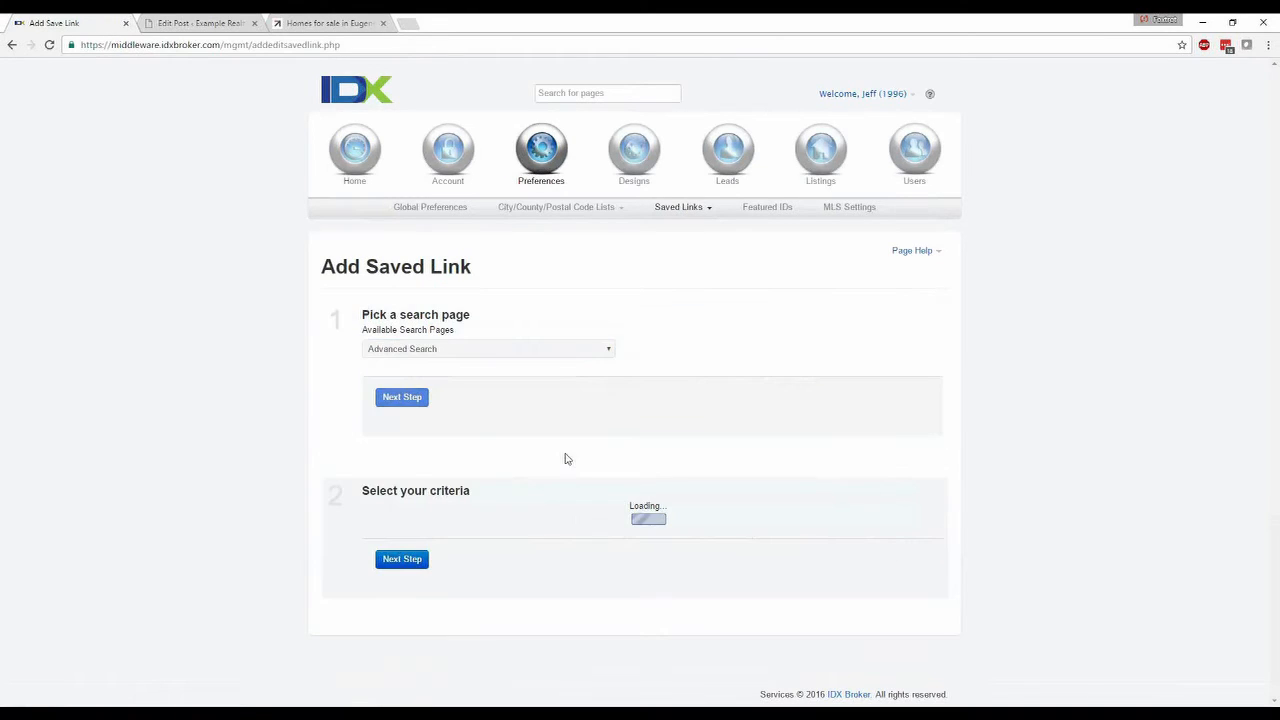
Step: Add Eugene as the city criterion of the new saved link
scroll(292, 505, "down", 3)
left_click(386, 325)
type("Eug")
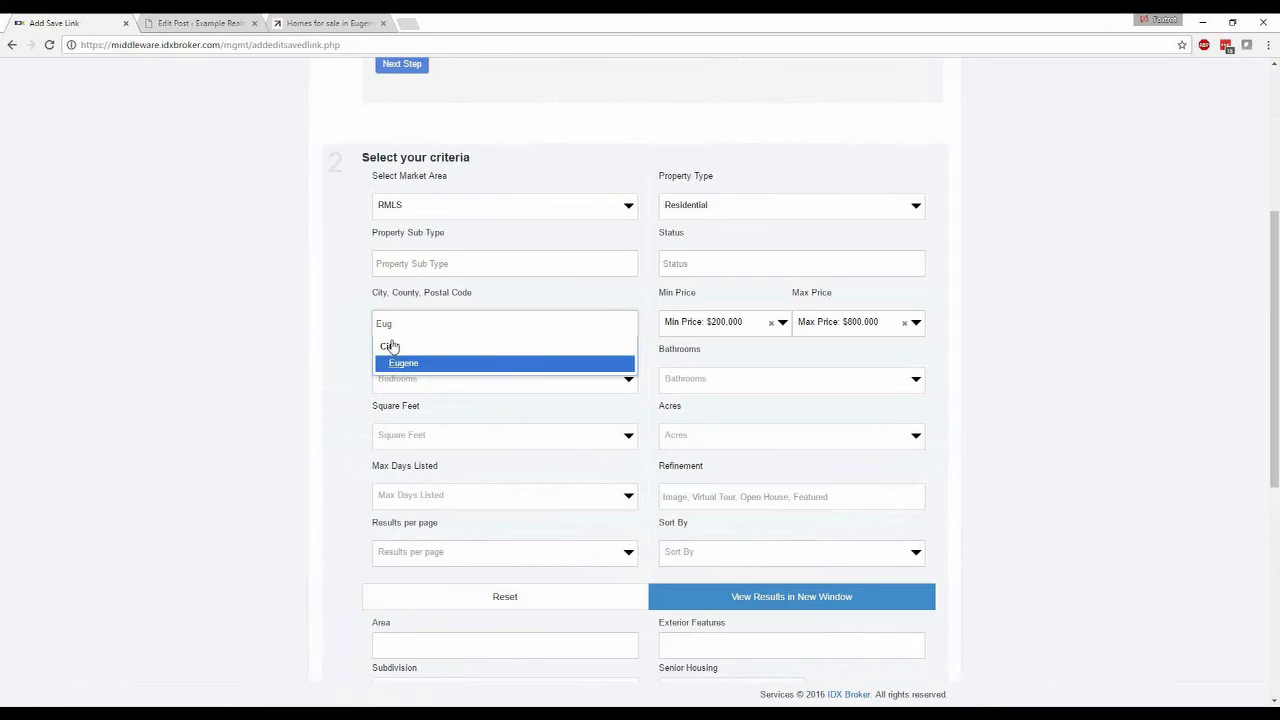
left_click(392, 366)
Step: Set the price range criteria to a minimum of $300,000 and a maximum of $400,000
left_click(771, 323)
left_click(727, 326)
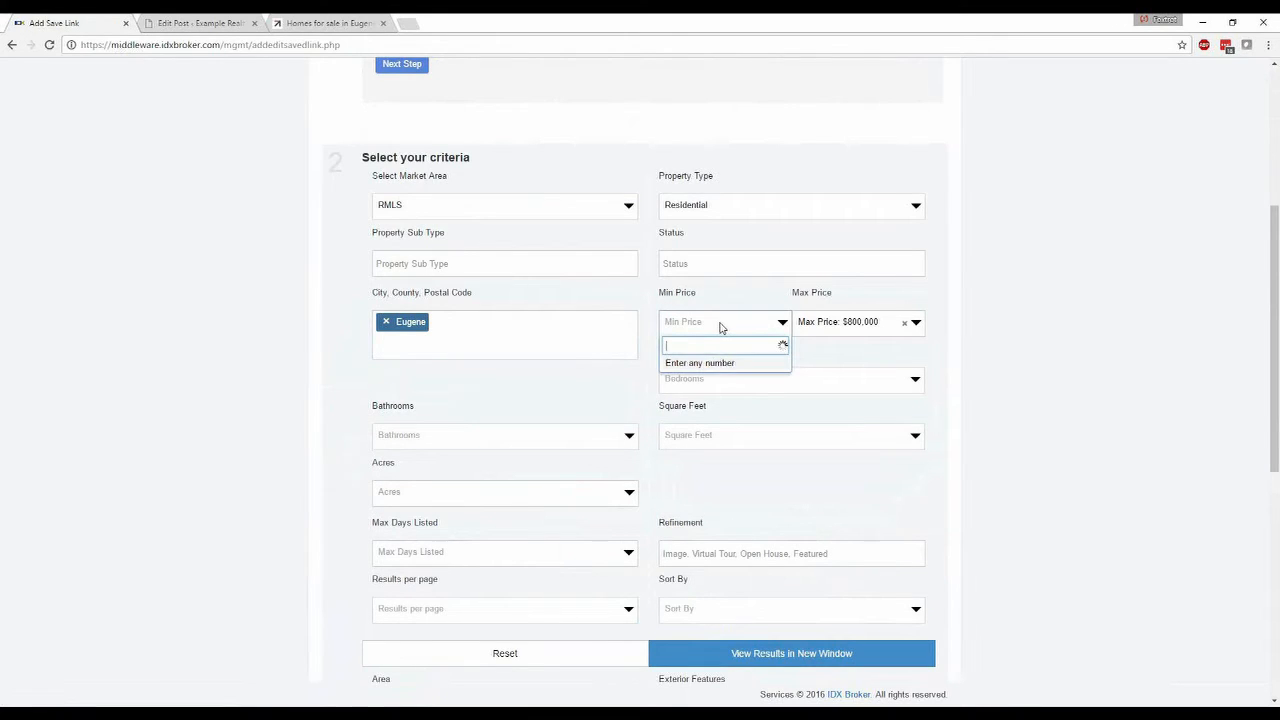
type("300000")
key("Return")
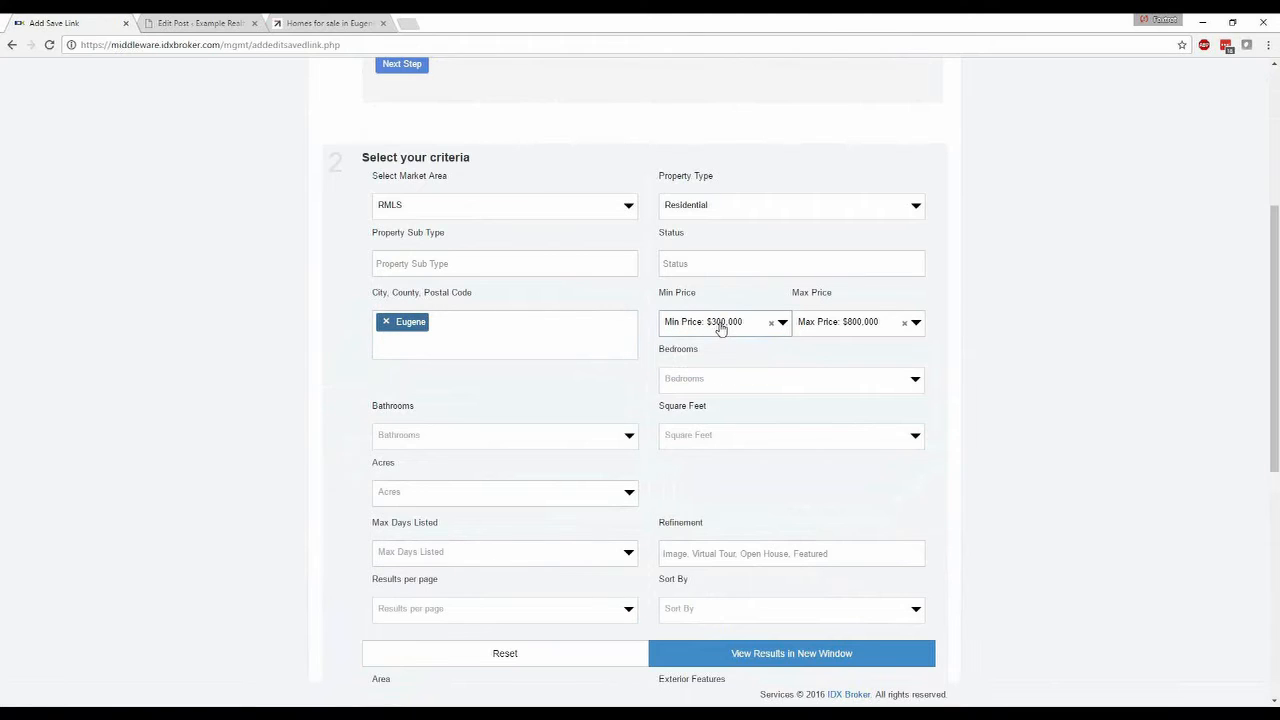
left_click(904, 323)
left_click(829, 325)
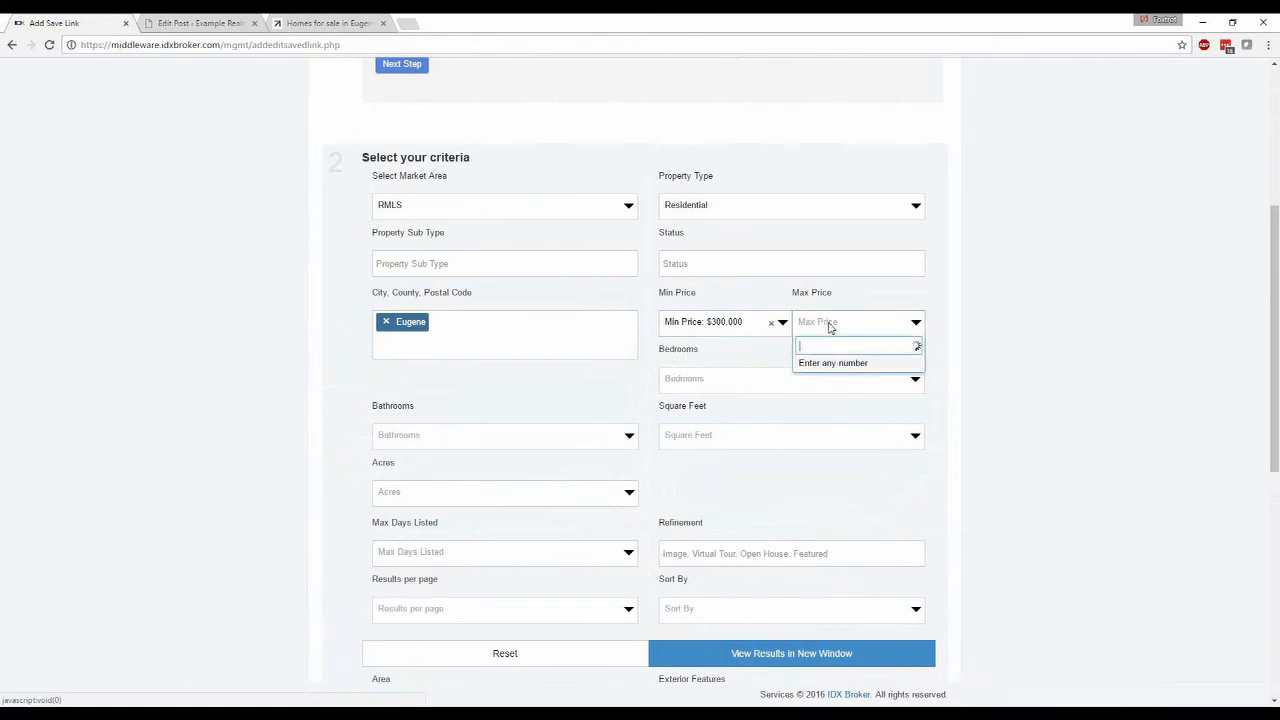
type("400000")
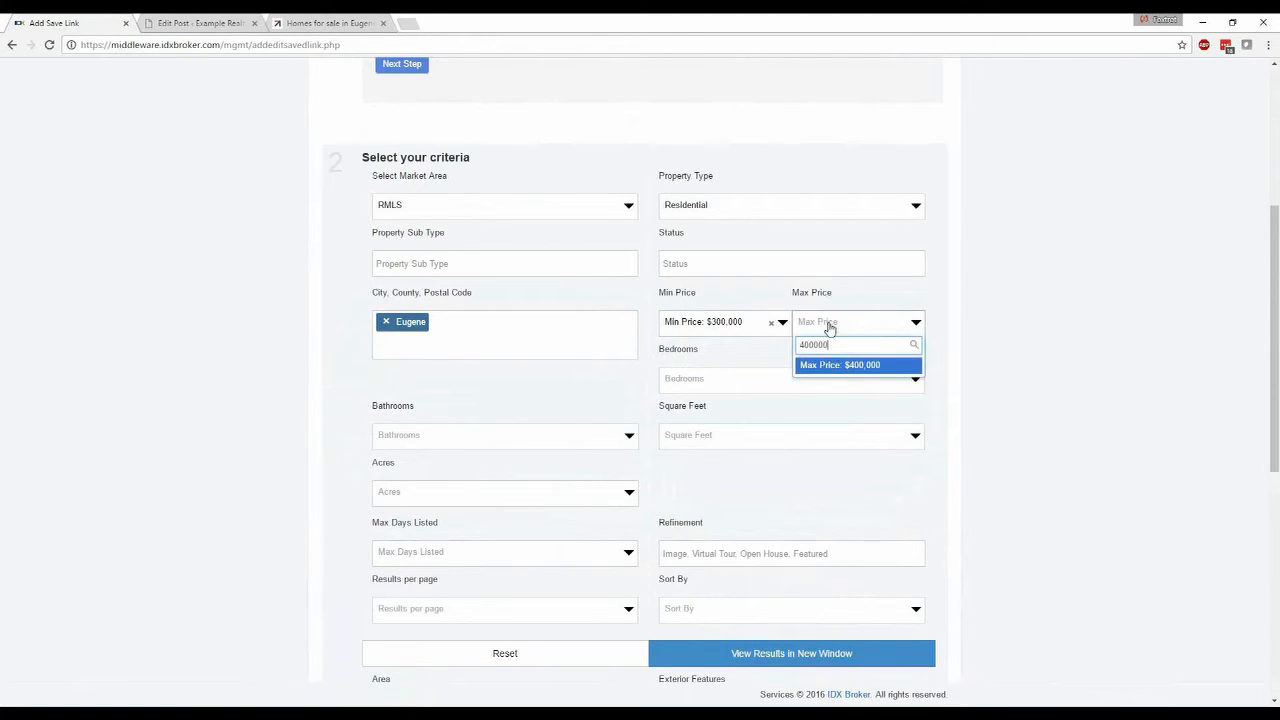
key("Return")
Step: Add Pool as an exterior feature criterion for the $300,000–$400,000 search
scroll(820, 593, "down", 2)
left_click(720, 575)
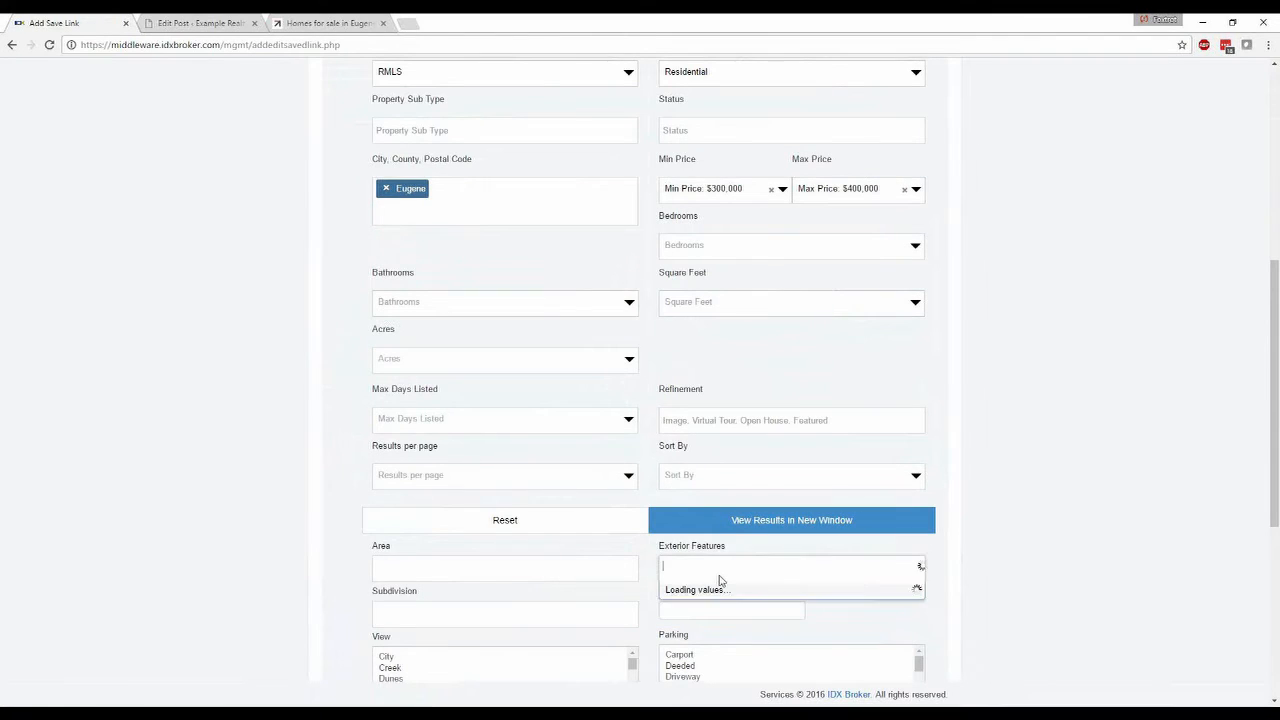
type("pool")
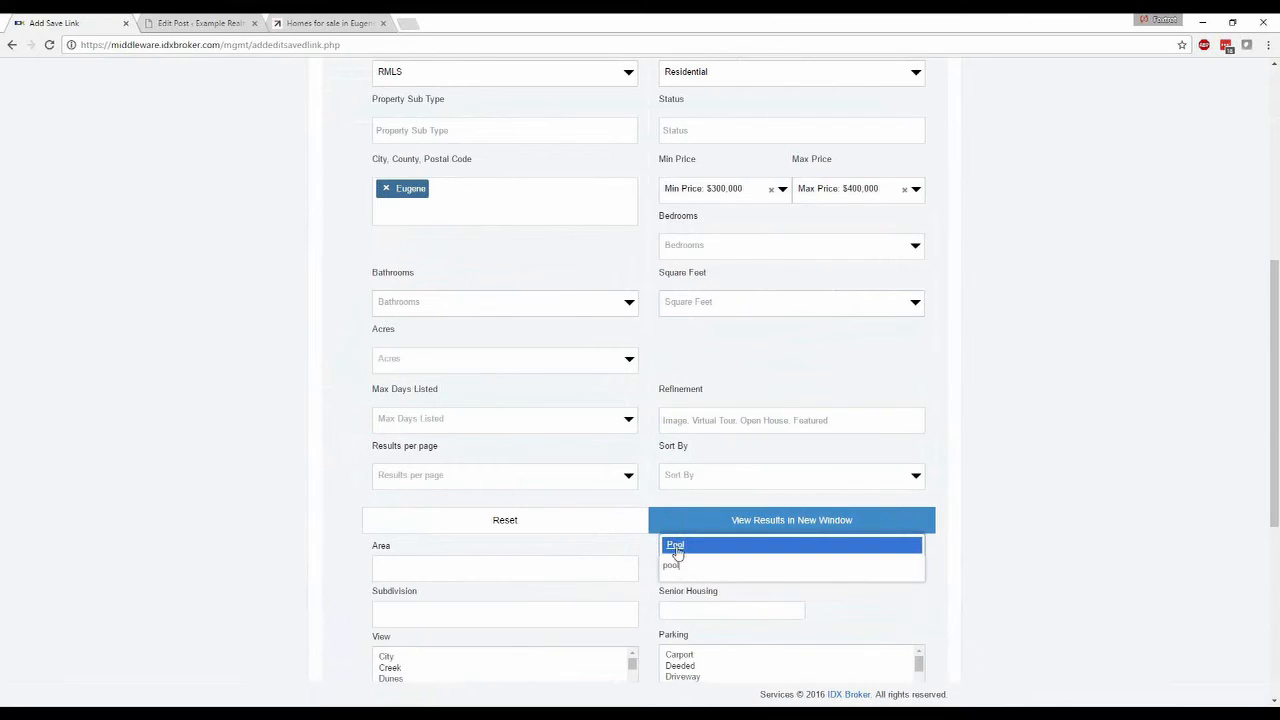
left_click(677, 548)
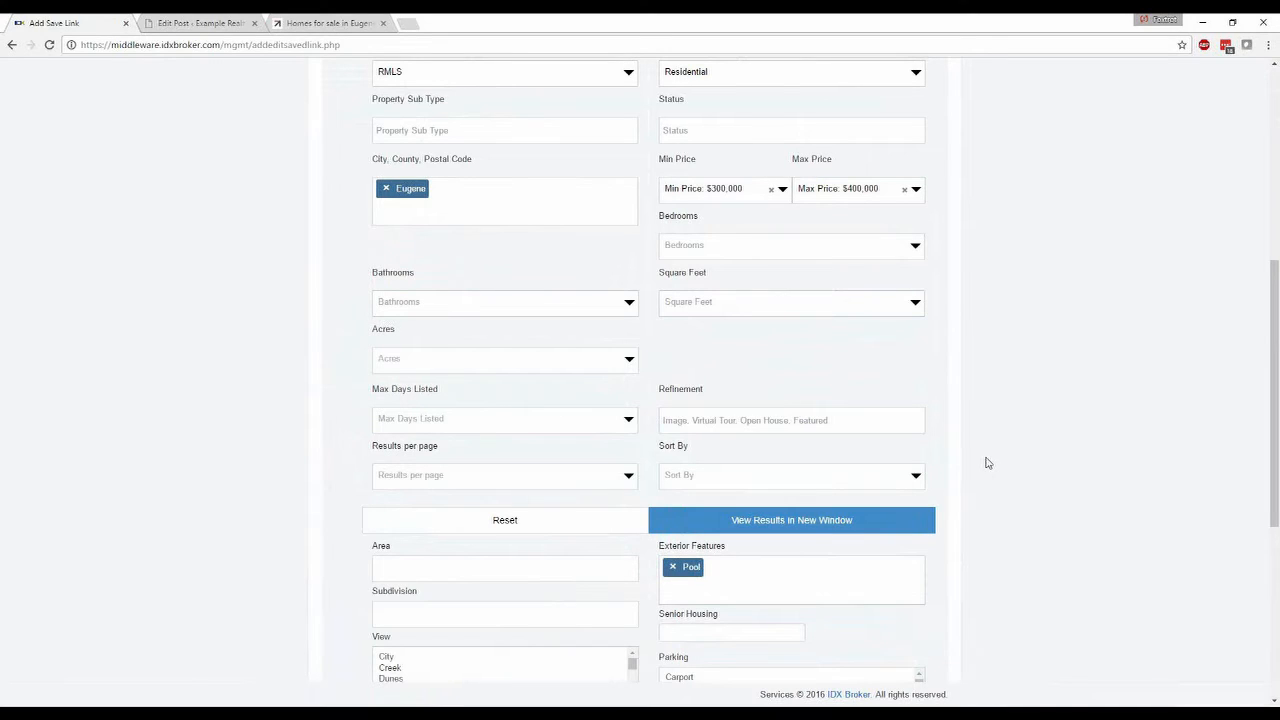
Step: Look over the remaining search criteria and preview the matching results in a new window, closing it again
scroll(989, 462, "down", 2)
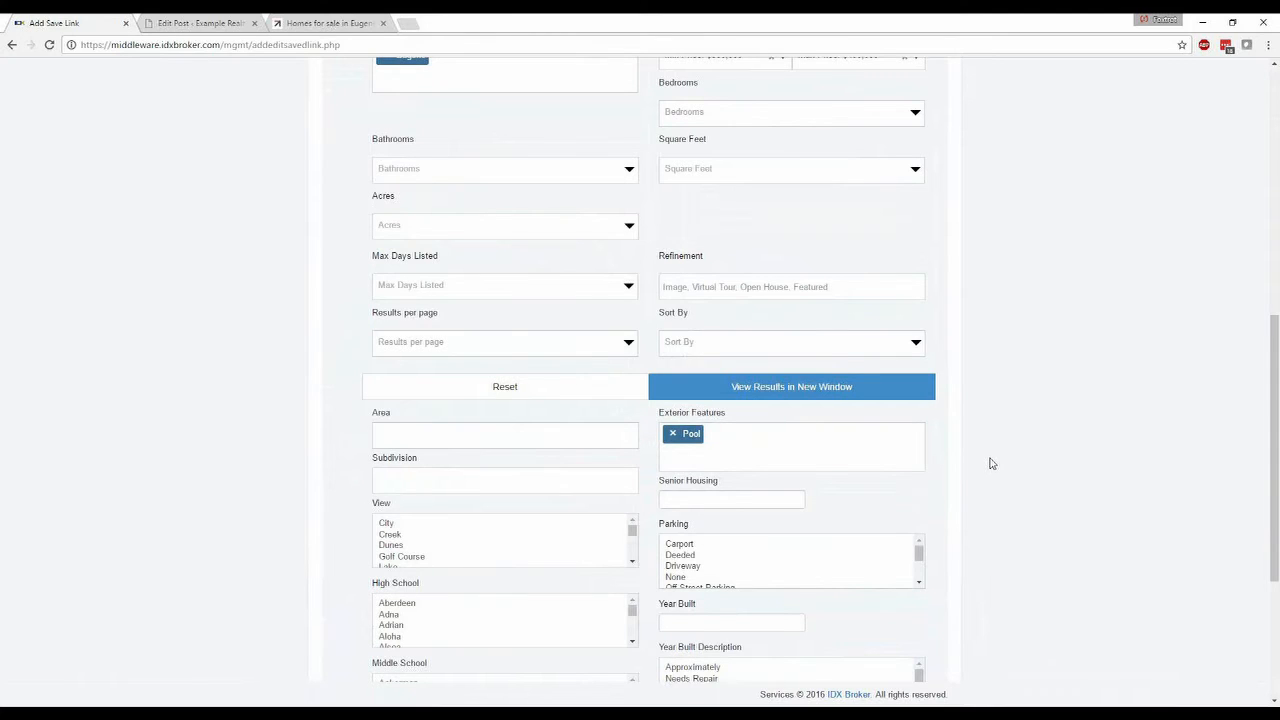
scroll(989, 462, "down", 1)
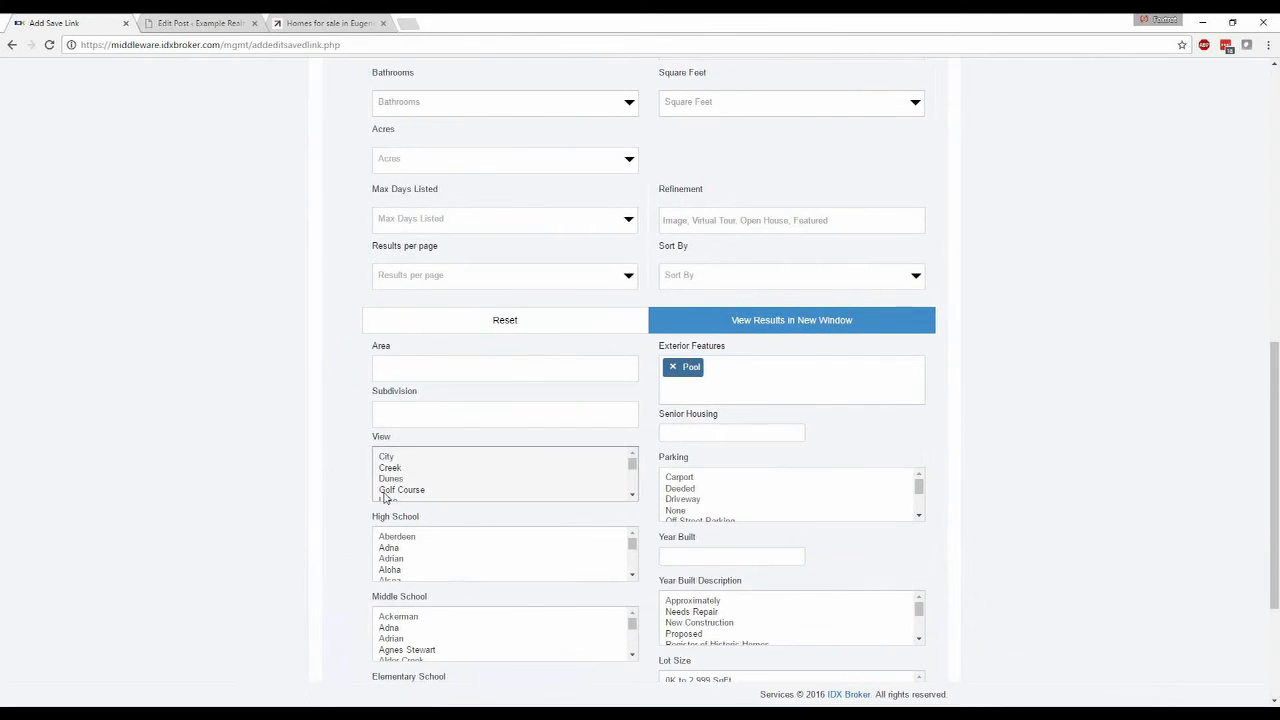
scroll(1051, 465, "down", 2)
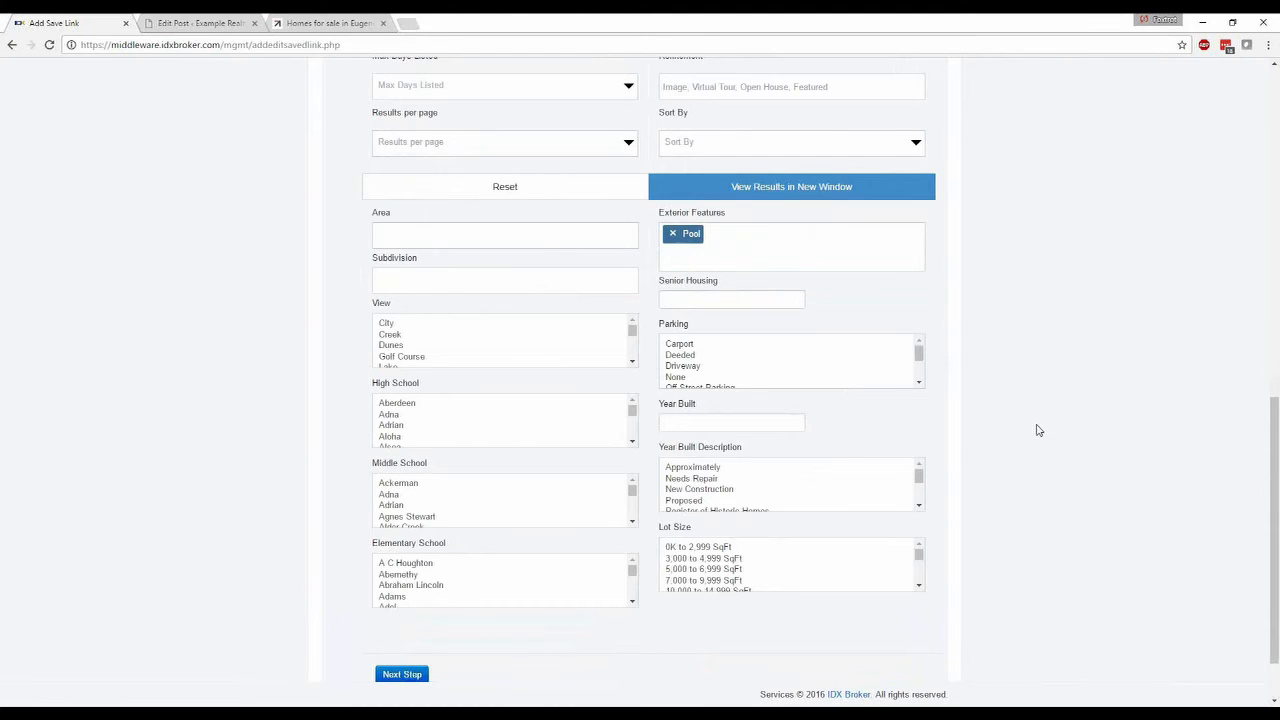
scroll(1031, 417, "down", 1)
scroll(951, 343, "up", 4)
left_click(800, 378)
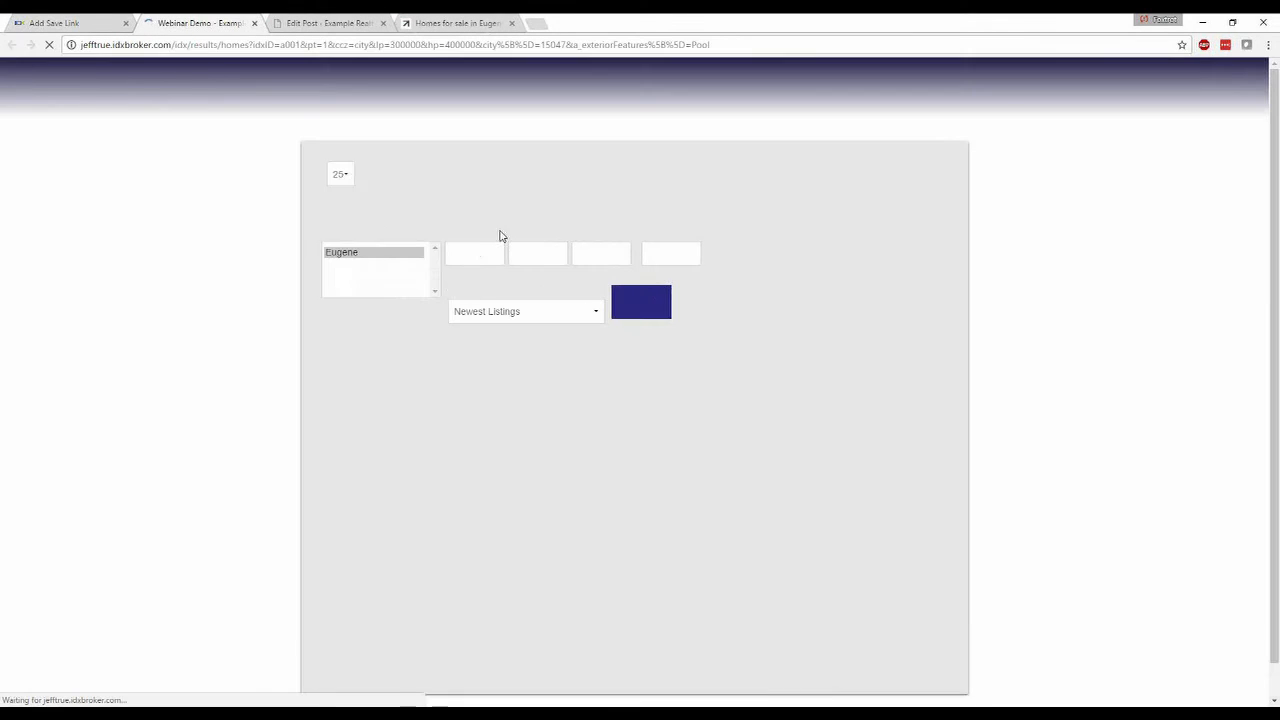
left_click(255, 23)
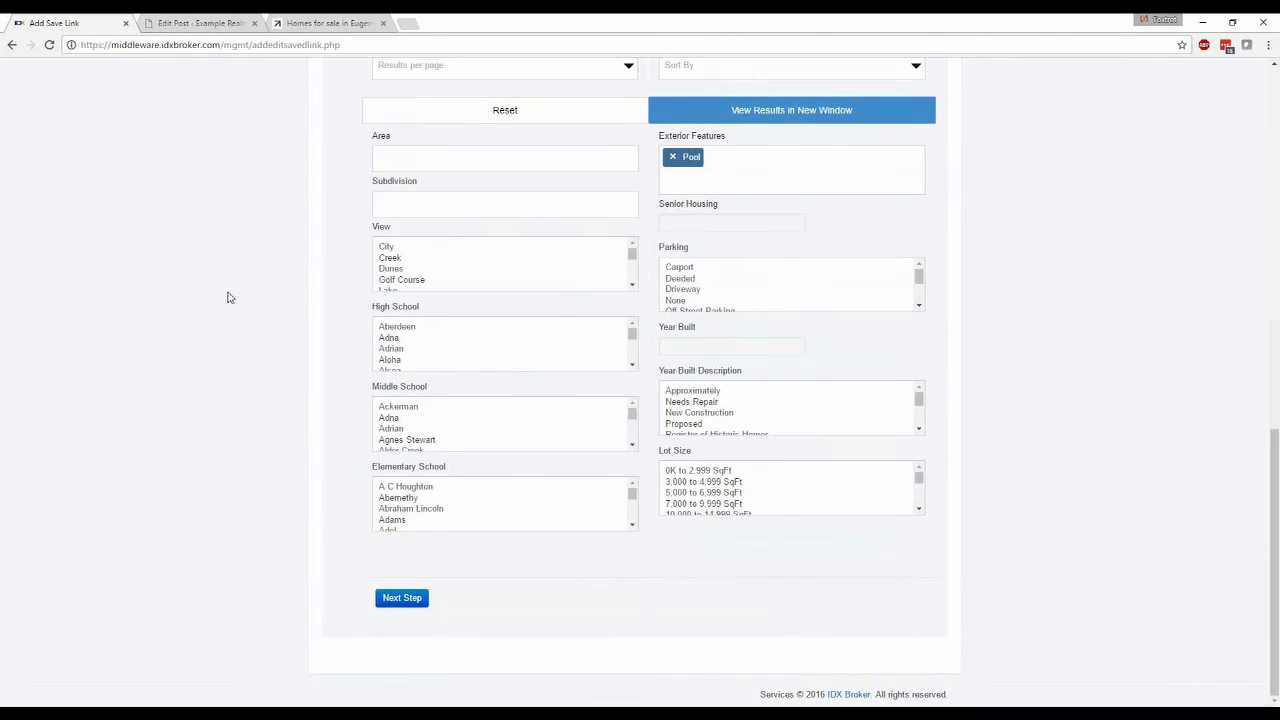
left_click(401, 598)
left_click(397, 150)
type("homes in eugen")
type("e")
key("BackSpace")
key("BackSpace")
type("ene with pool 300000-400000")
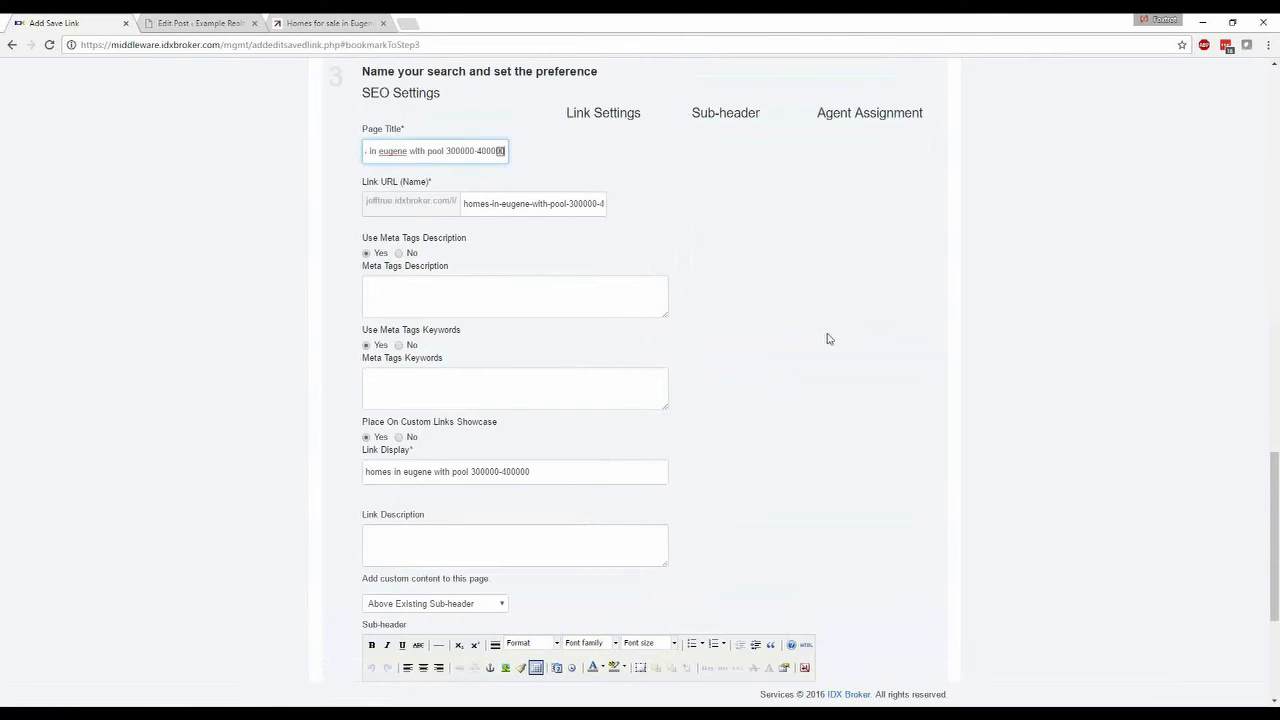
Step: Enter "Home for sale in Eugene with a pool between $300,000-$400,000" as the saved link's sub-header
scroll(869, 340, "down", 2)
left_click(643, 508)
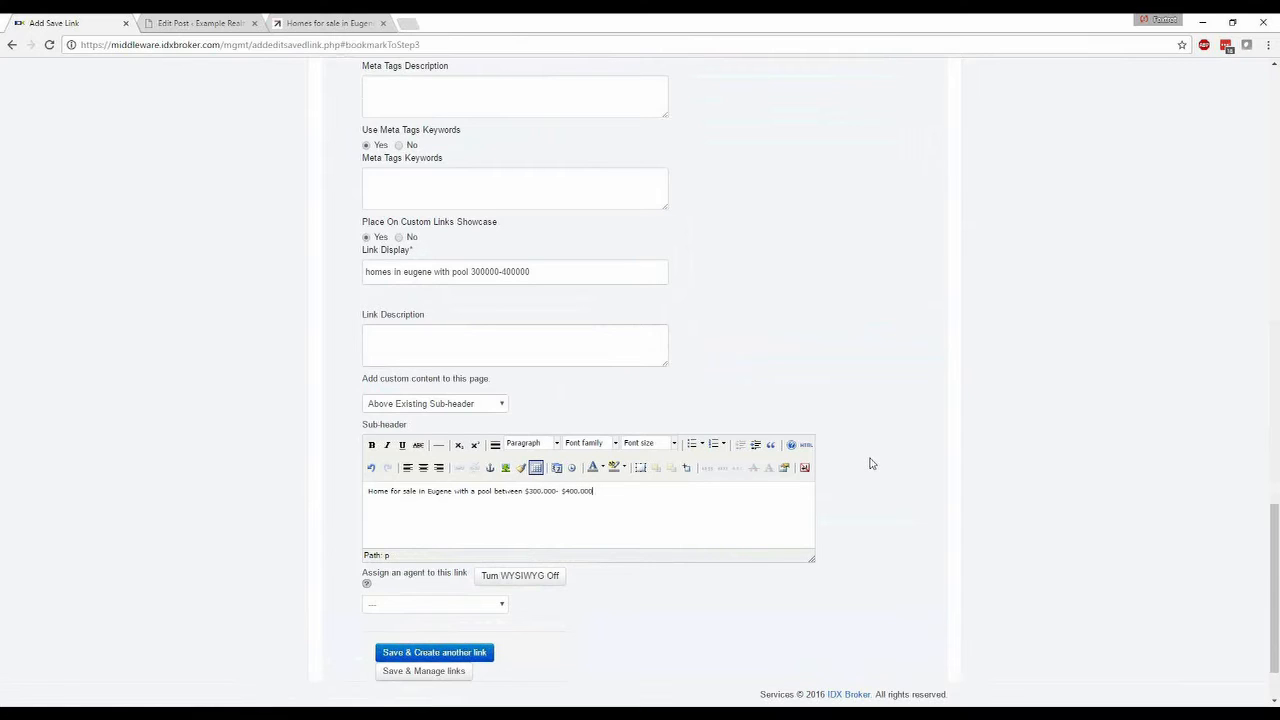
key("BackSpace")
Step: Make the sub-header text bold, centered and size 4 (14pt), and save the link, going on to link management
left_click_drag(591, 491, 366, 492)
left_click(371, 444)
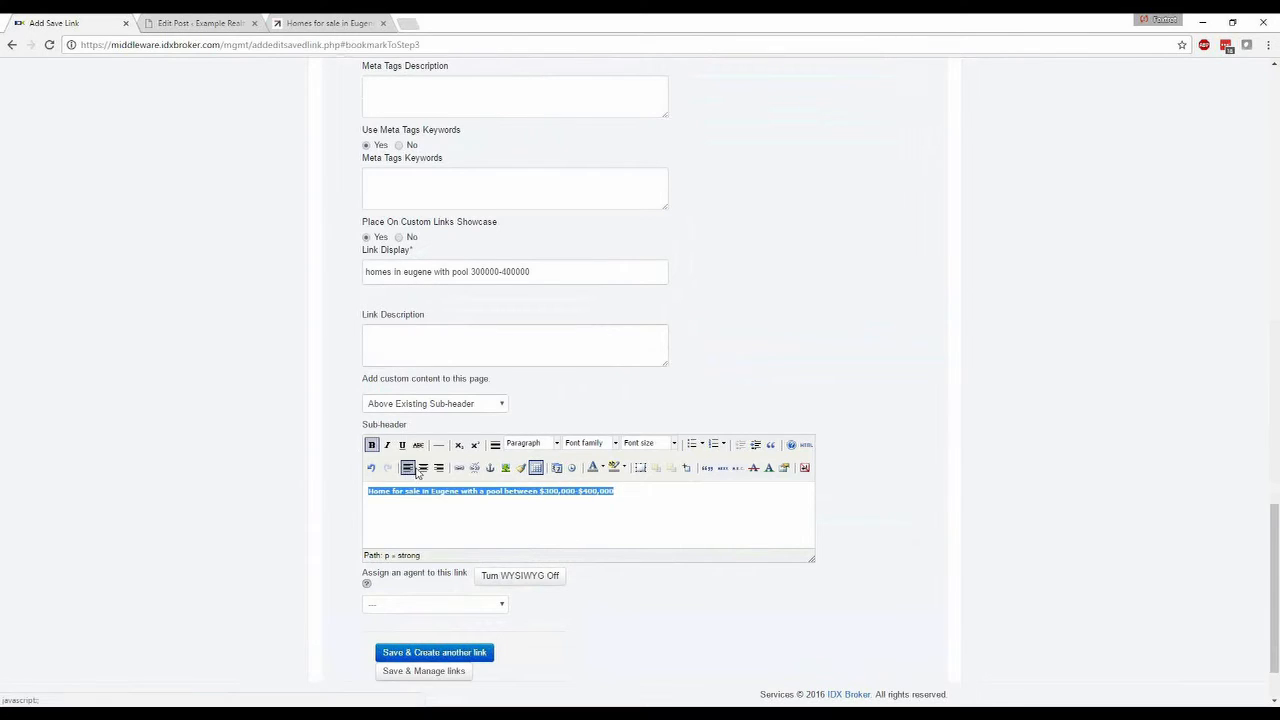
left_click(423, 468)
left_click(672, 443)
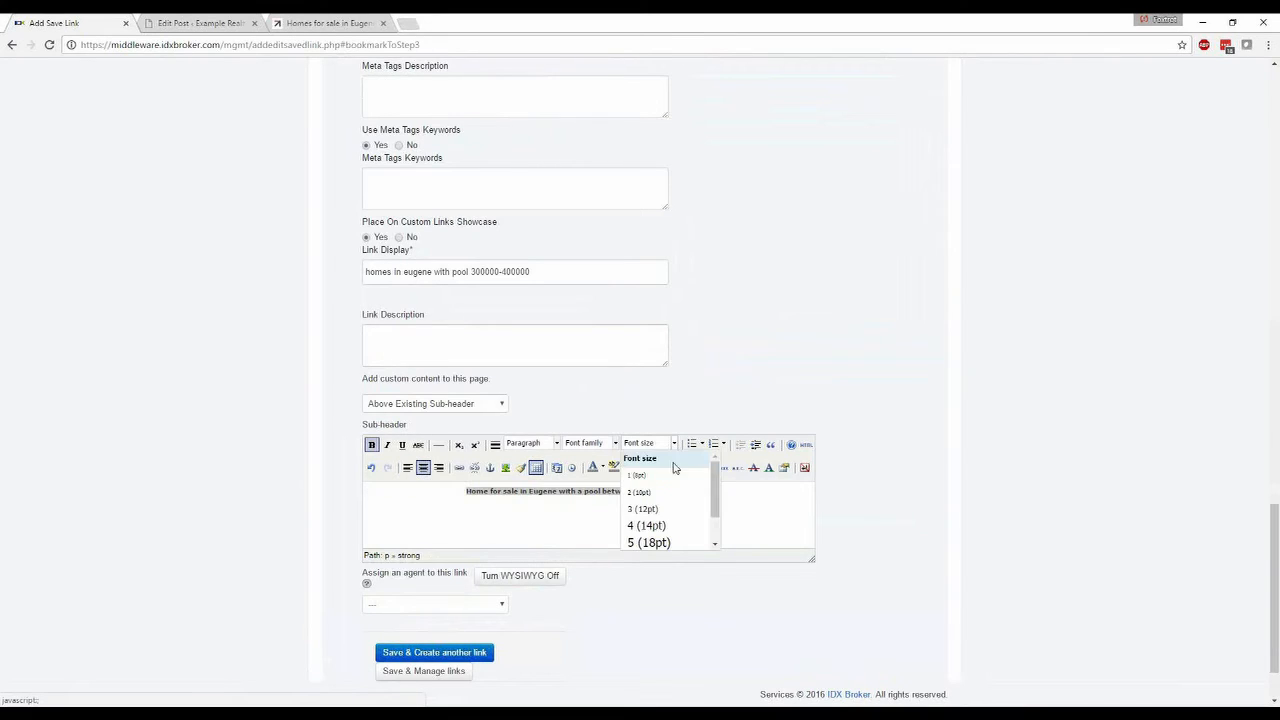
left_click(660, 525)
left_click(631, 518)
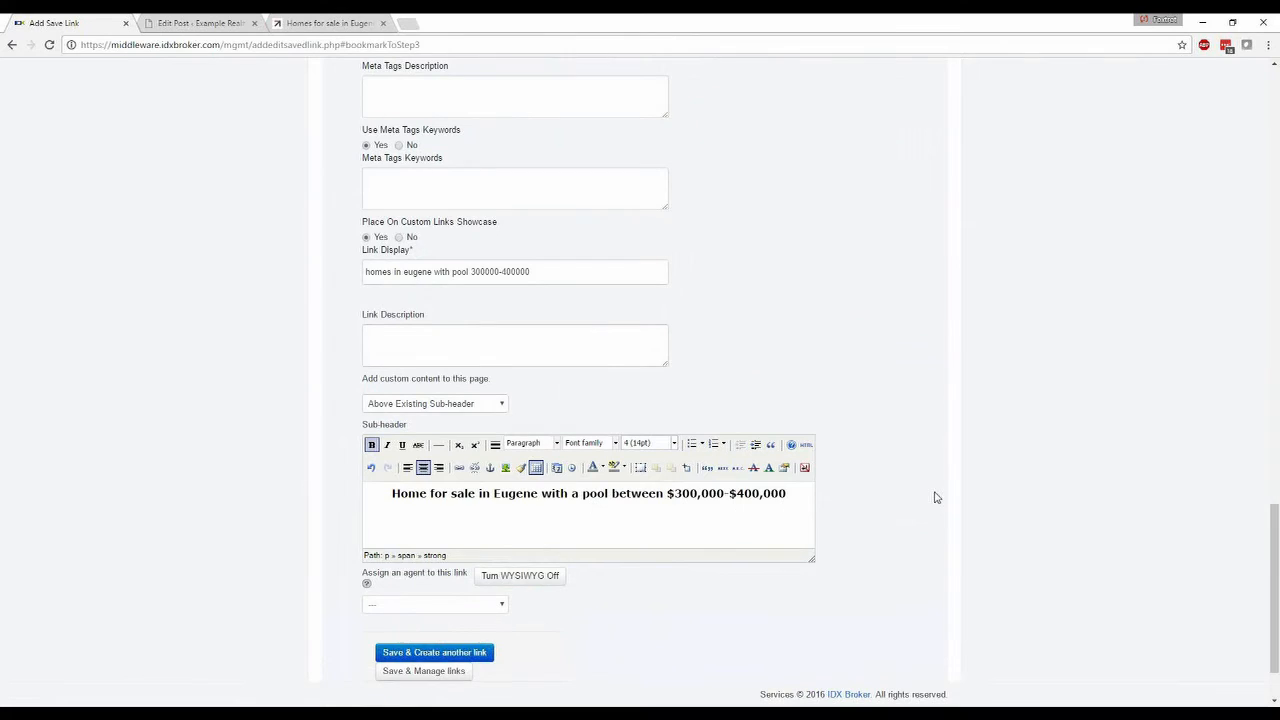
scroll(937, 494, "down", 2)
left_click(413, 596)
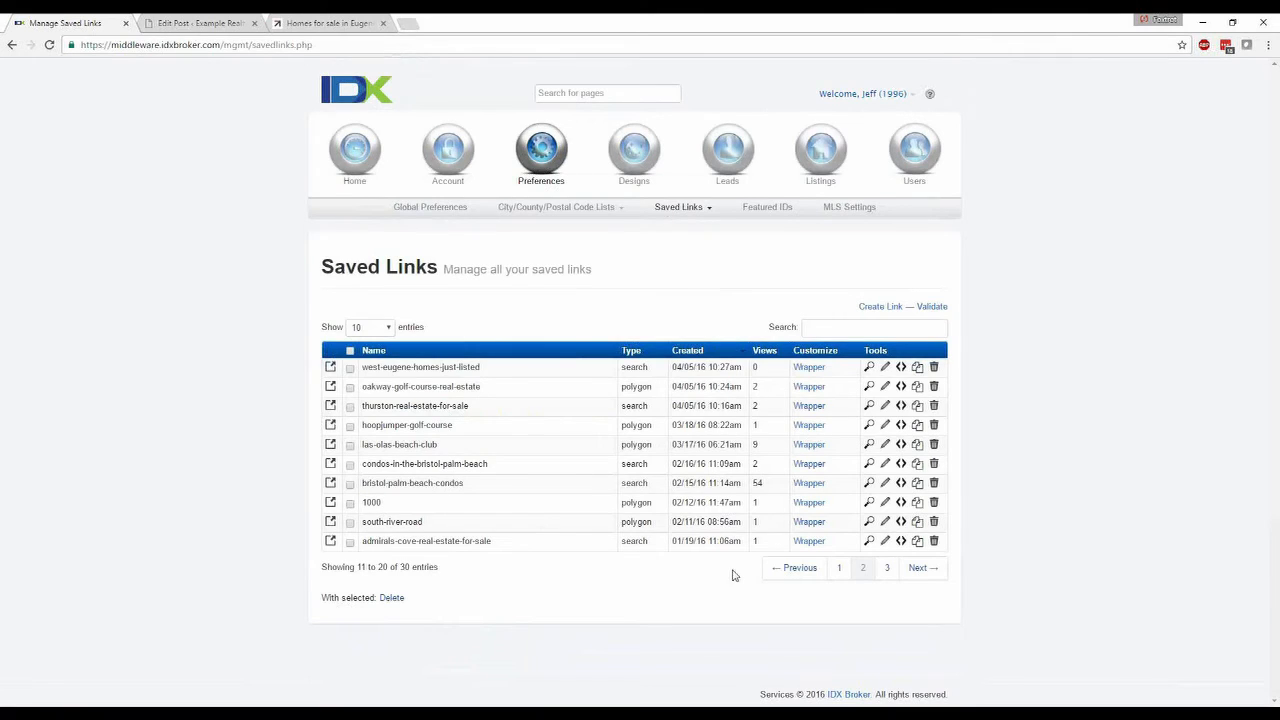
left_click(886, 567)
left_click(839, 568)
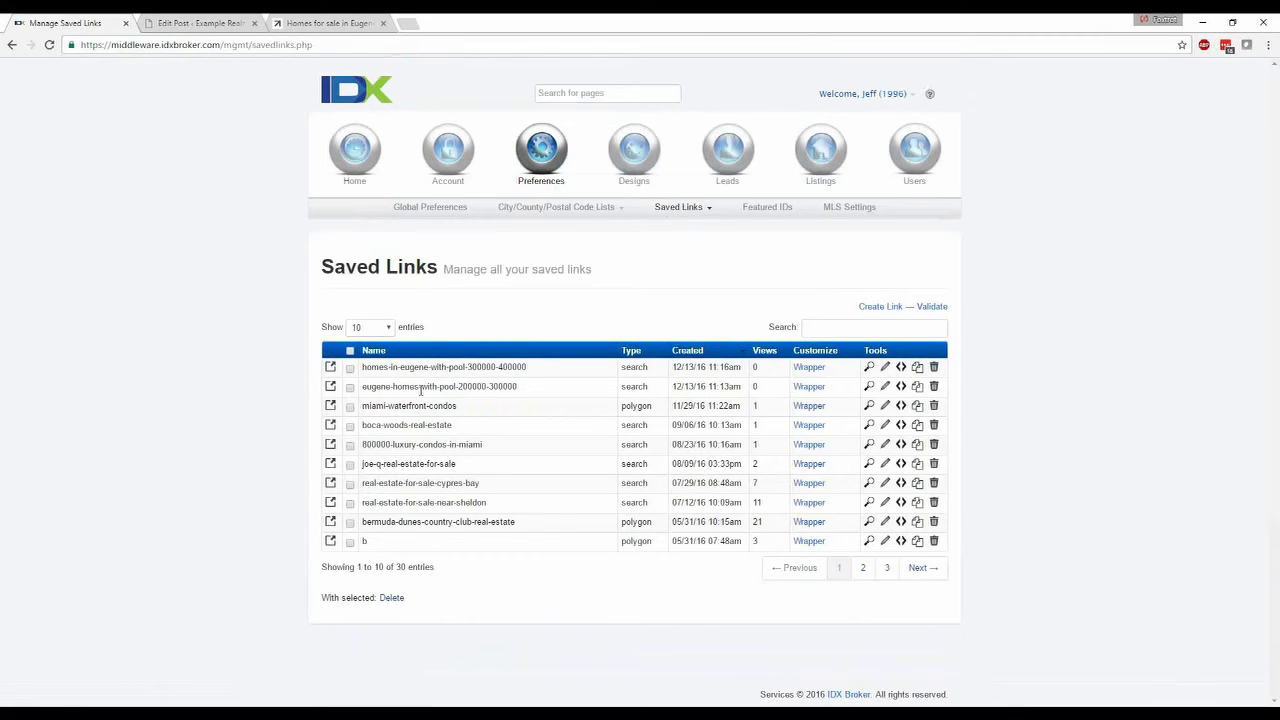
left_click(869, 367)
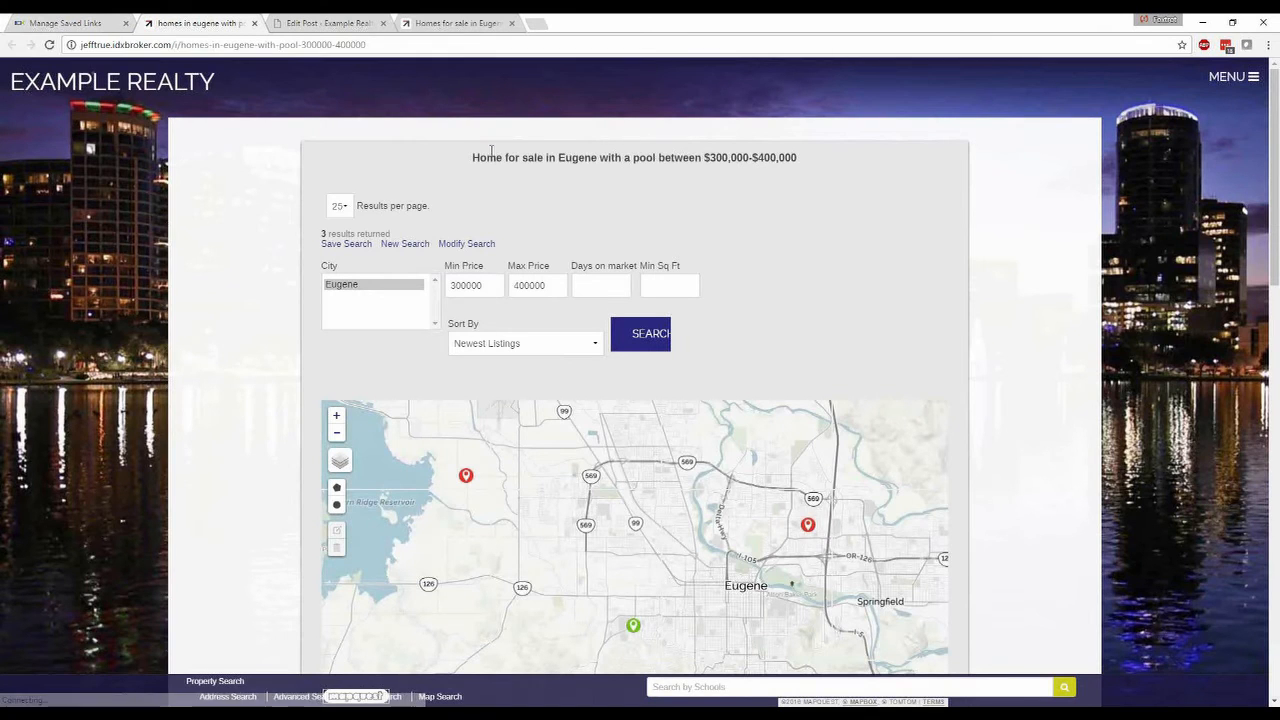
left_click_drag(474, 158, 770, 170)
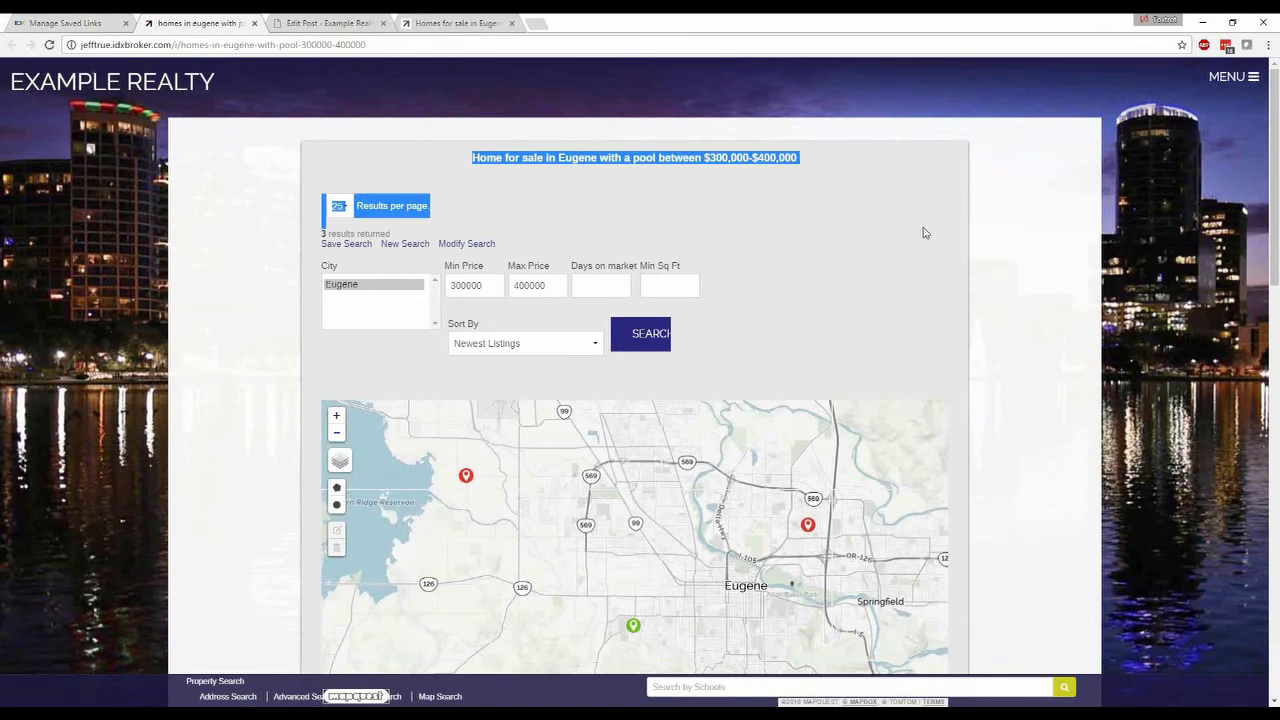
scroll(980, 290, "down", 2)
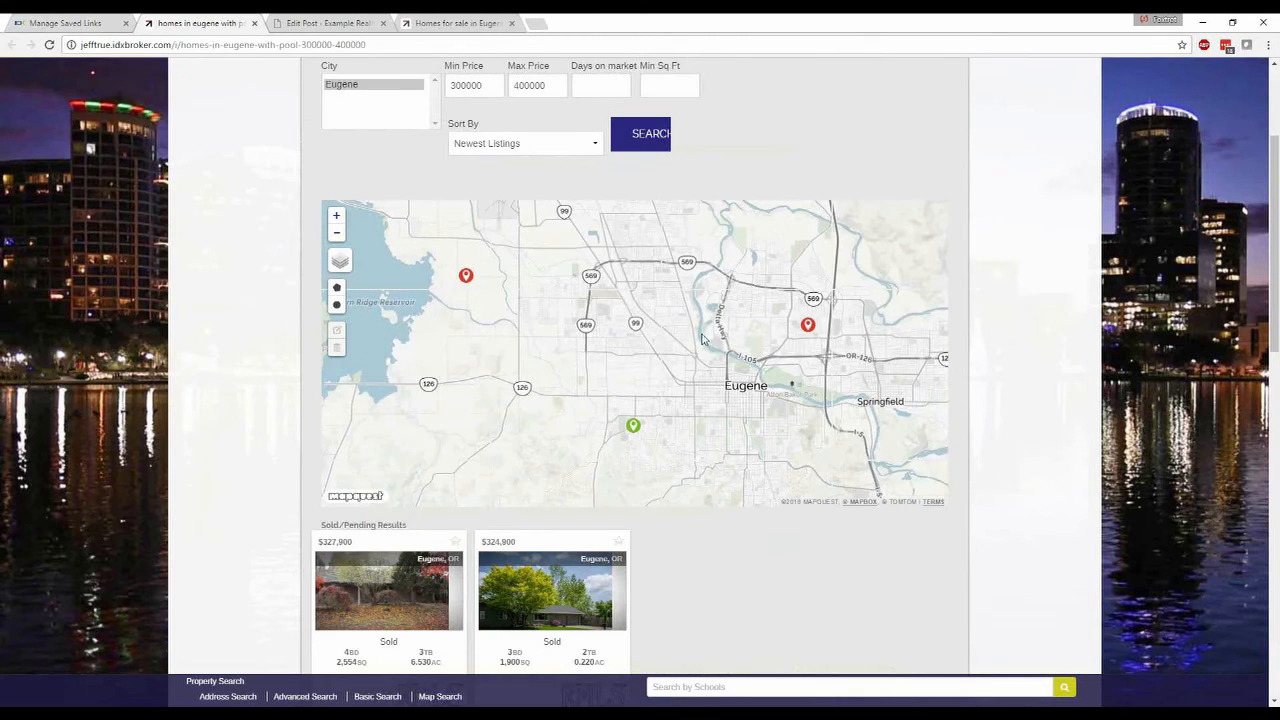
scroll(245, 515, "down", 4)
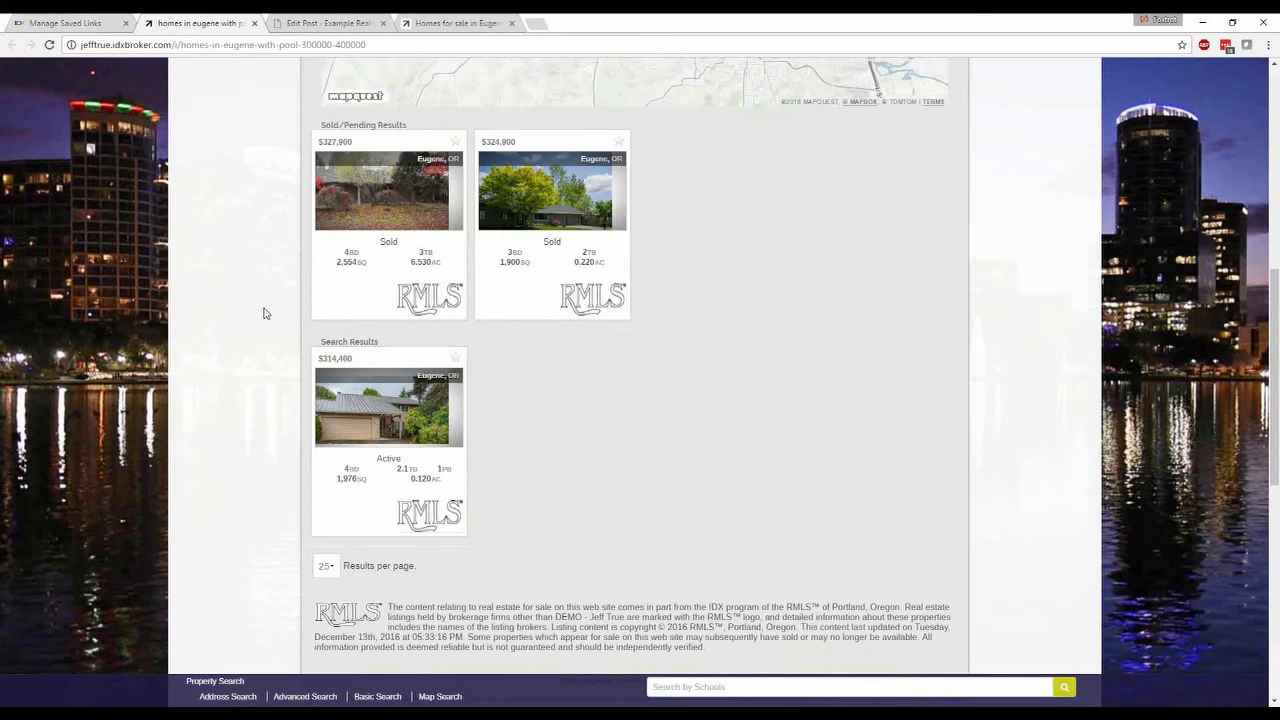
scroll(263, 313, "up", 3)
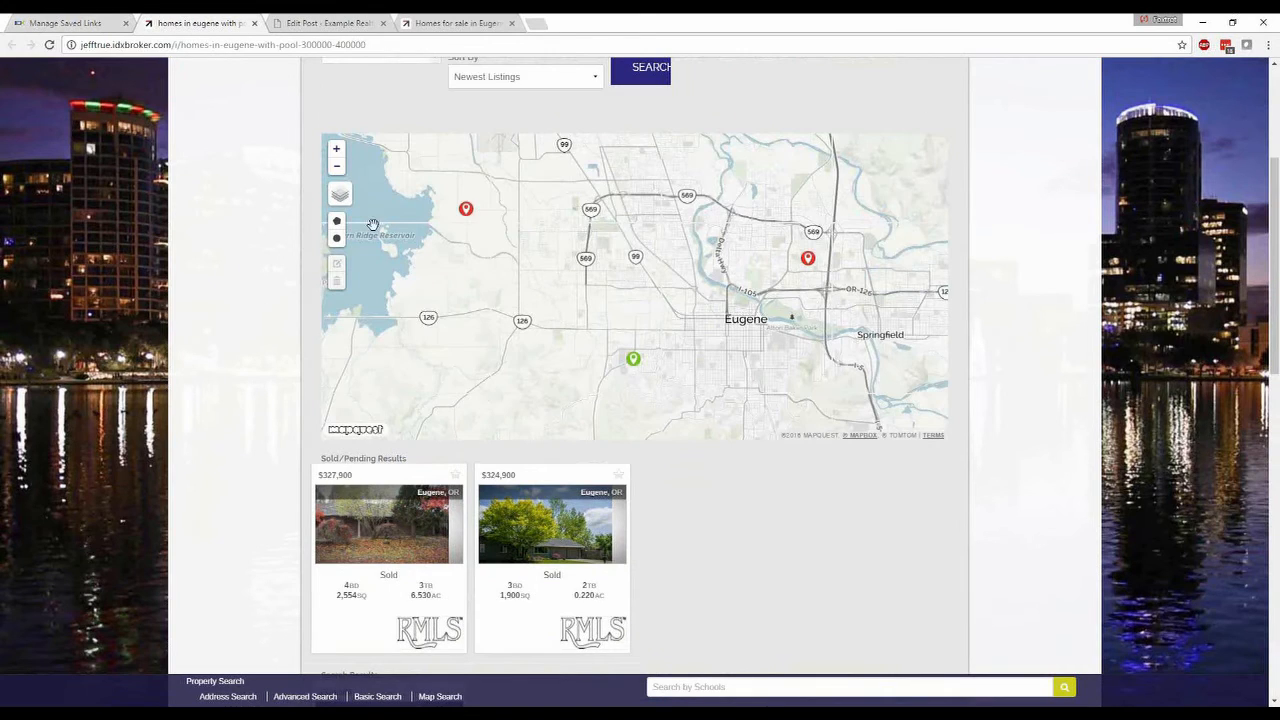
Step: Check the map display settings in Global Preferences and return to the listings on the saved link's live page
left_click(70, 23)
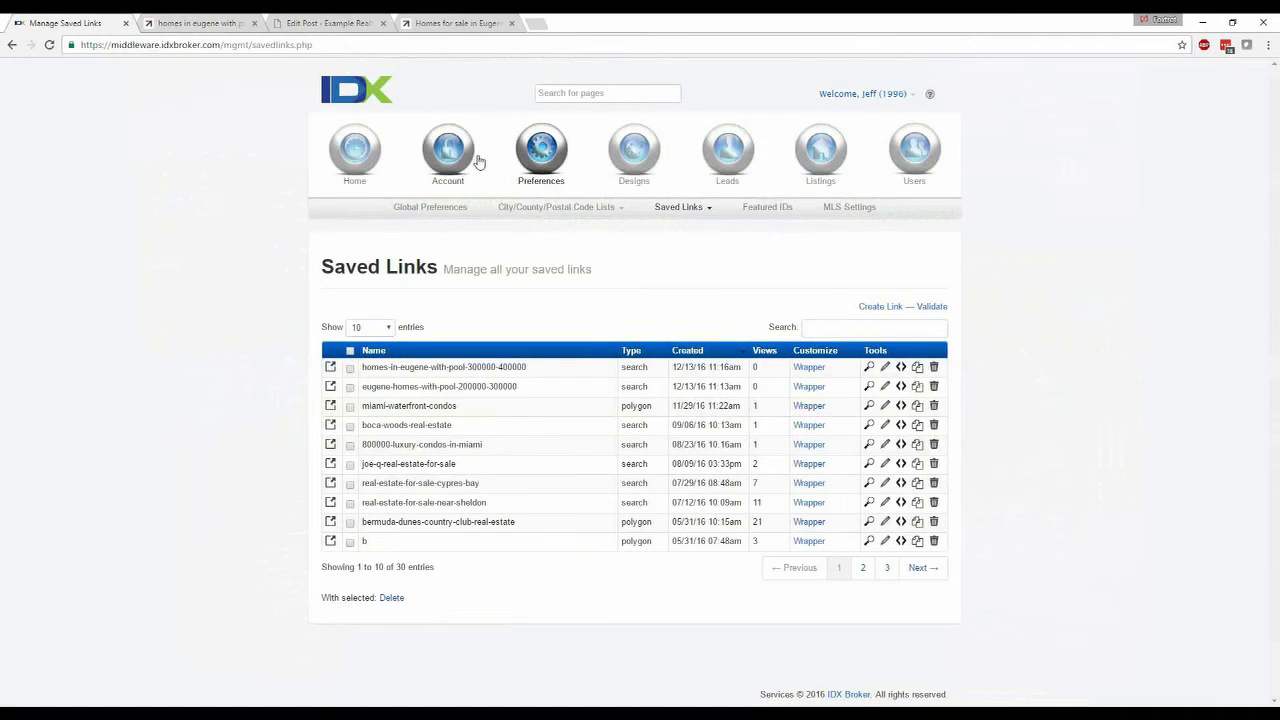
left_click(432, 211)
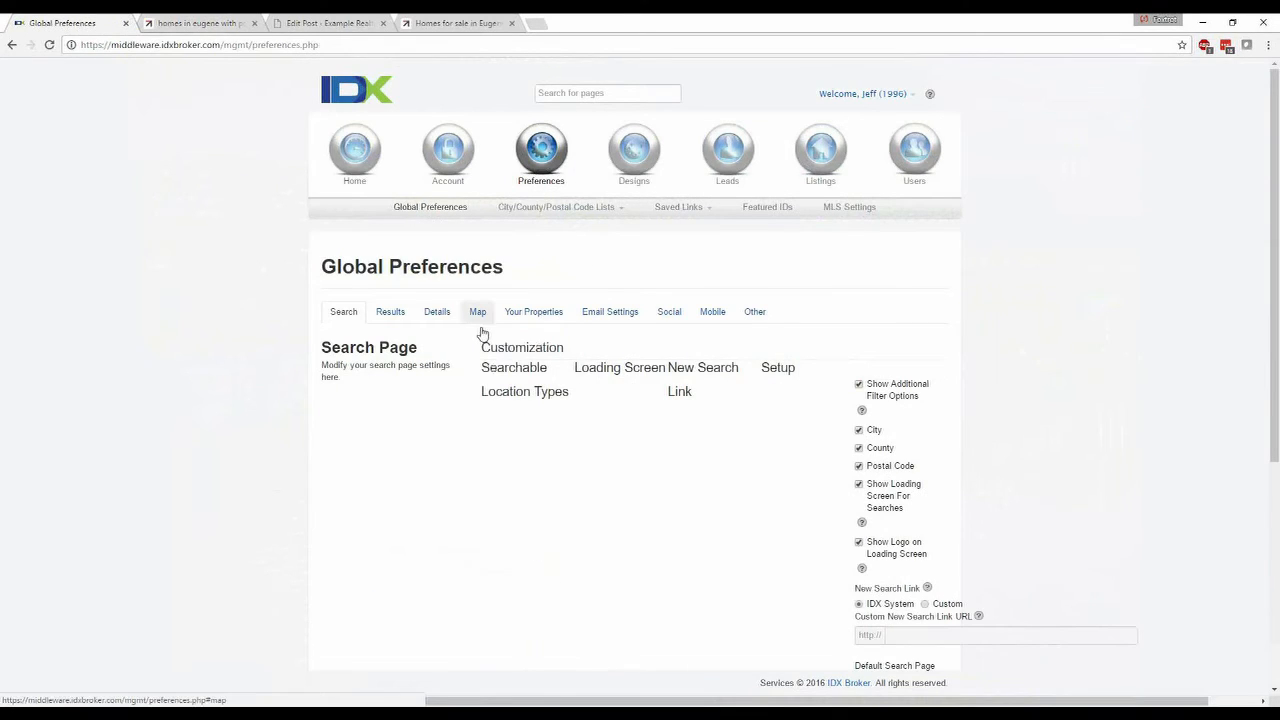
left_click(478, 320)
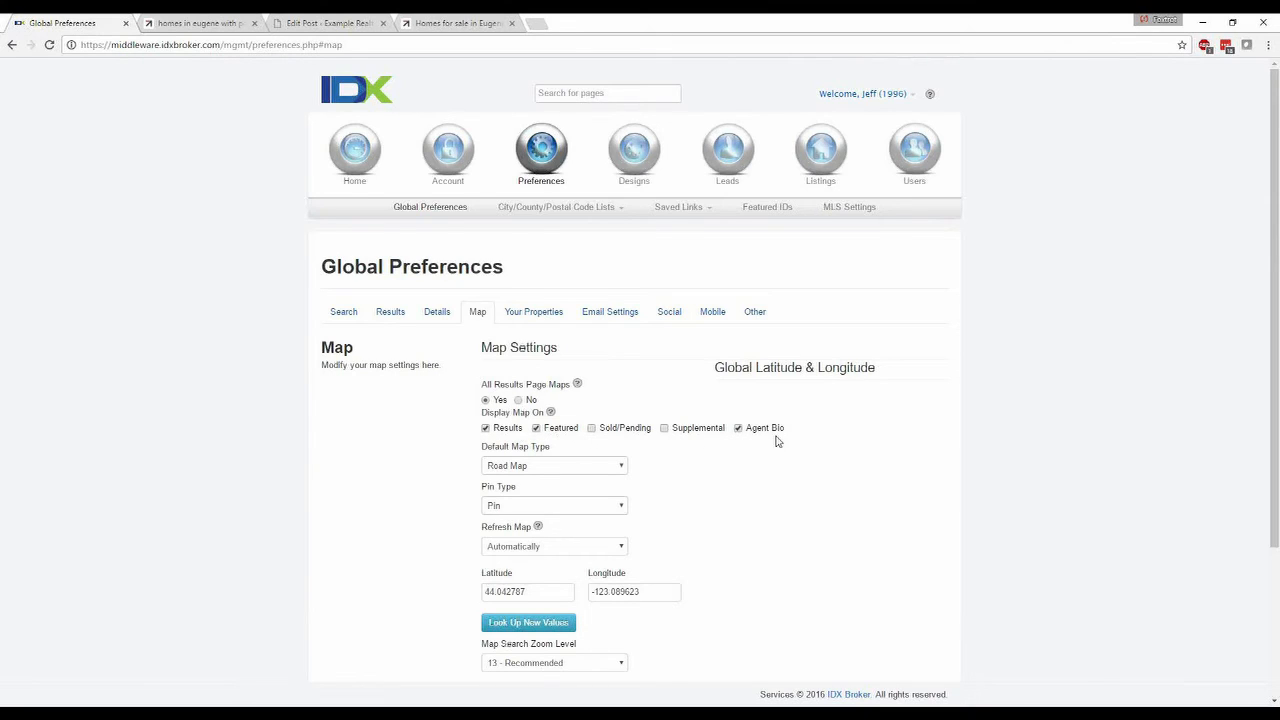
left_click(205, 24)
scroll(230, 230, "down", 2)
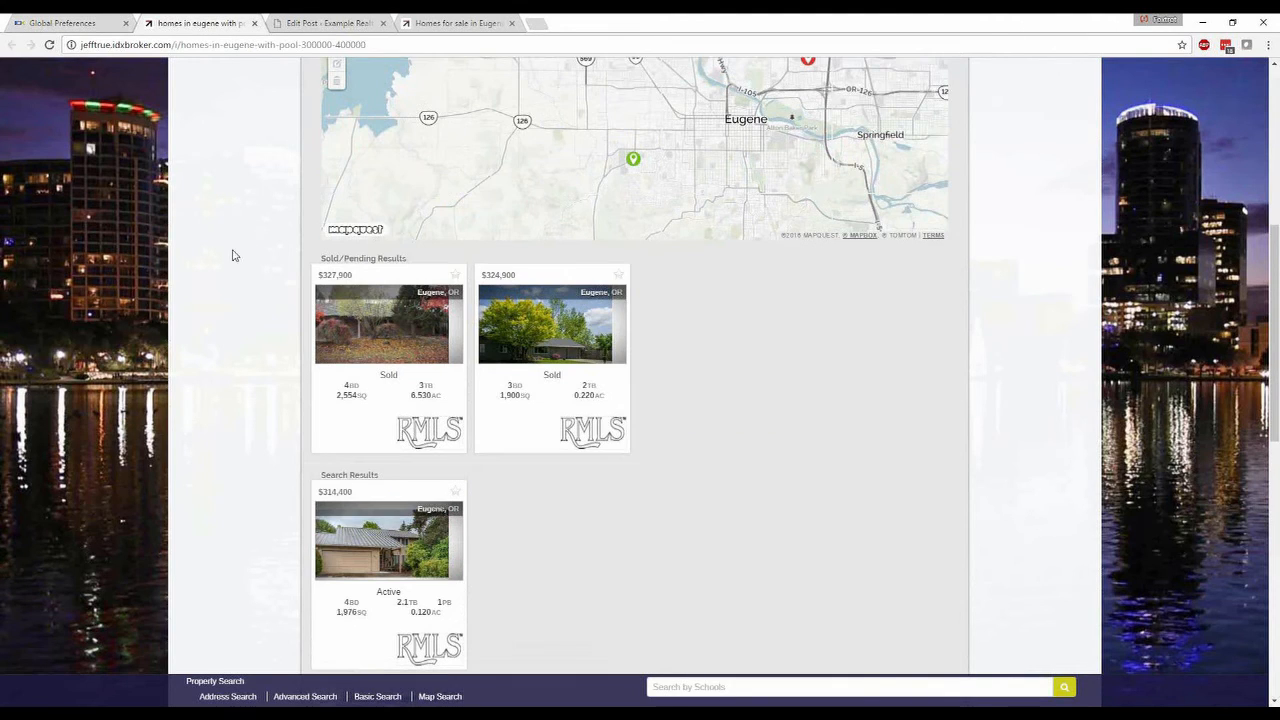
Step: Switch to the WordPress editor and look over the pool post's content, layout and SEO sections
left_click(304, 22)
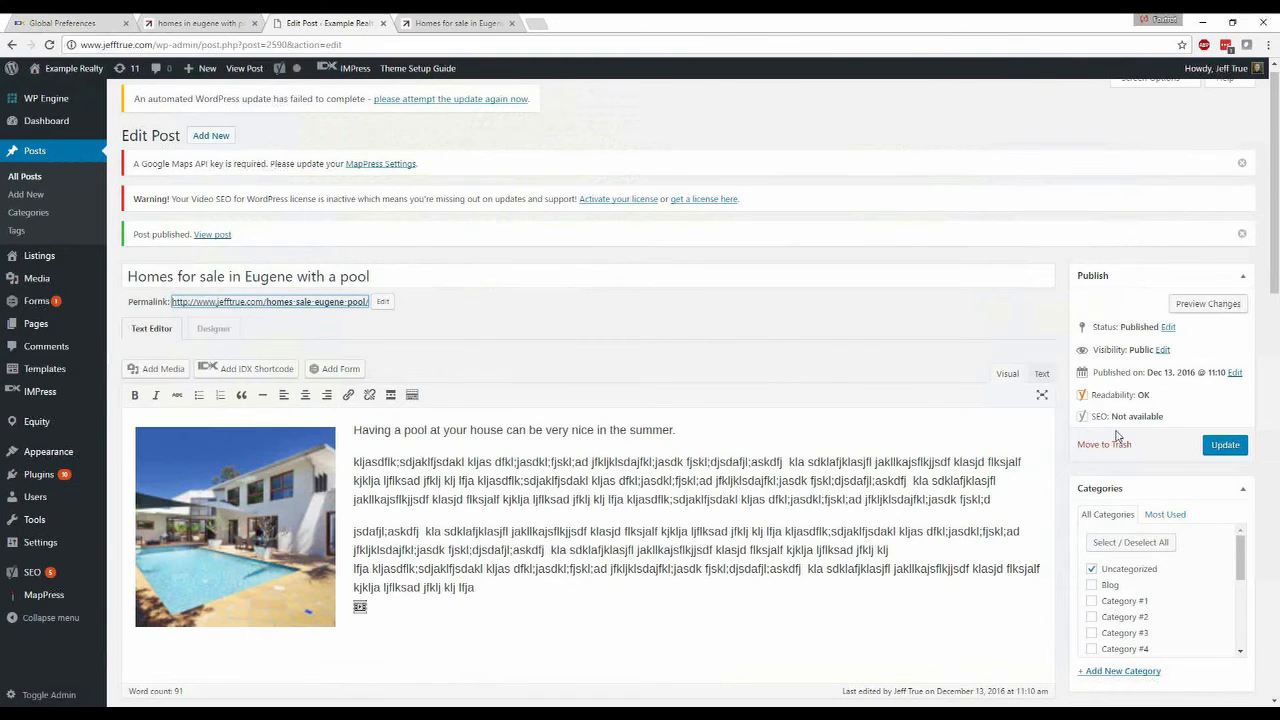
scroll(575, 297, "down", 1)
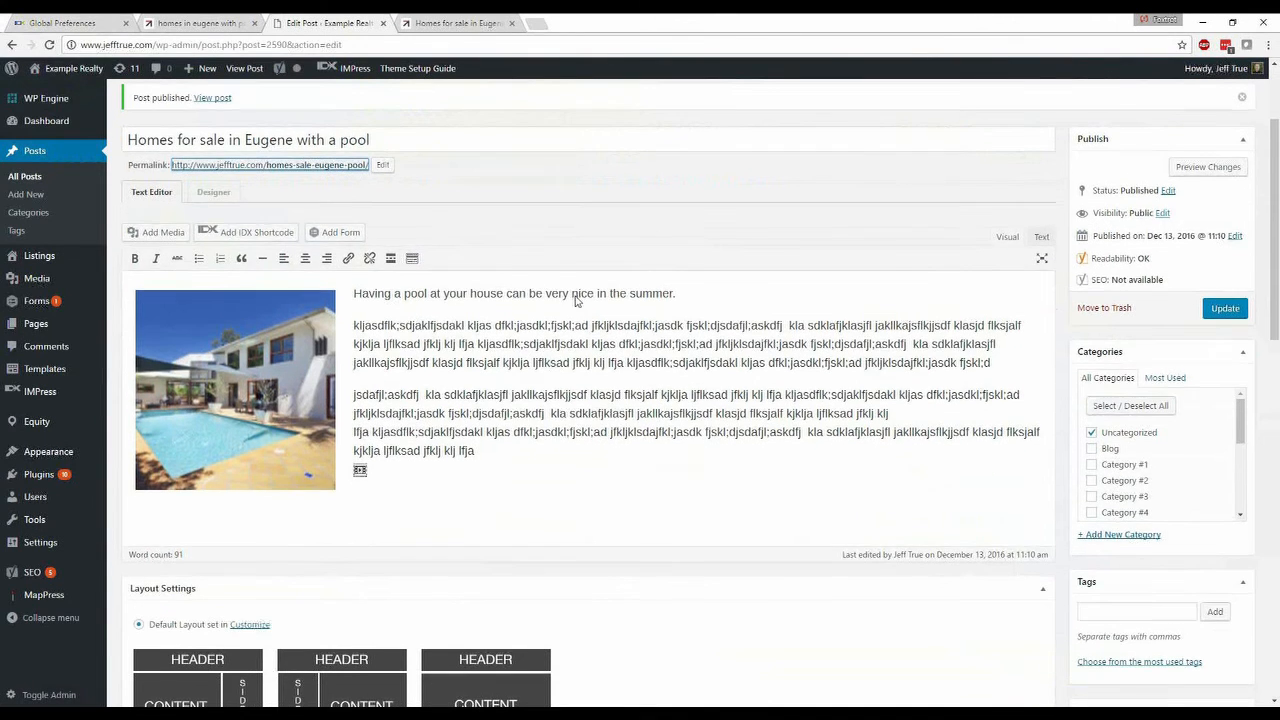
scroll(629, 596, "down", 2)
scroll(629, 596, "down", 4)
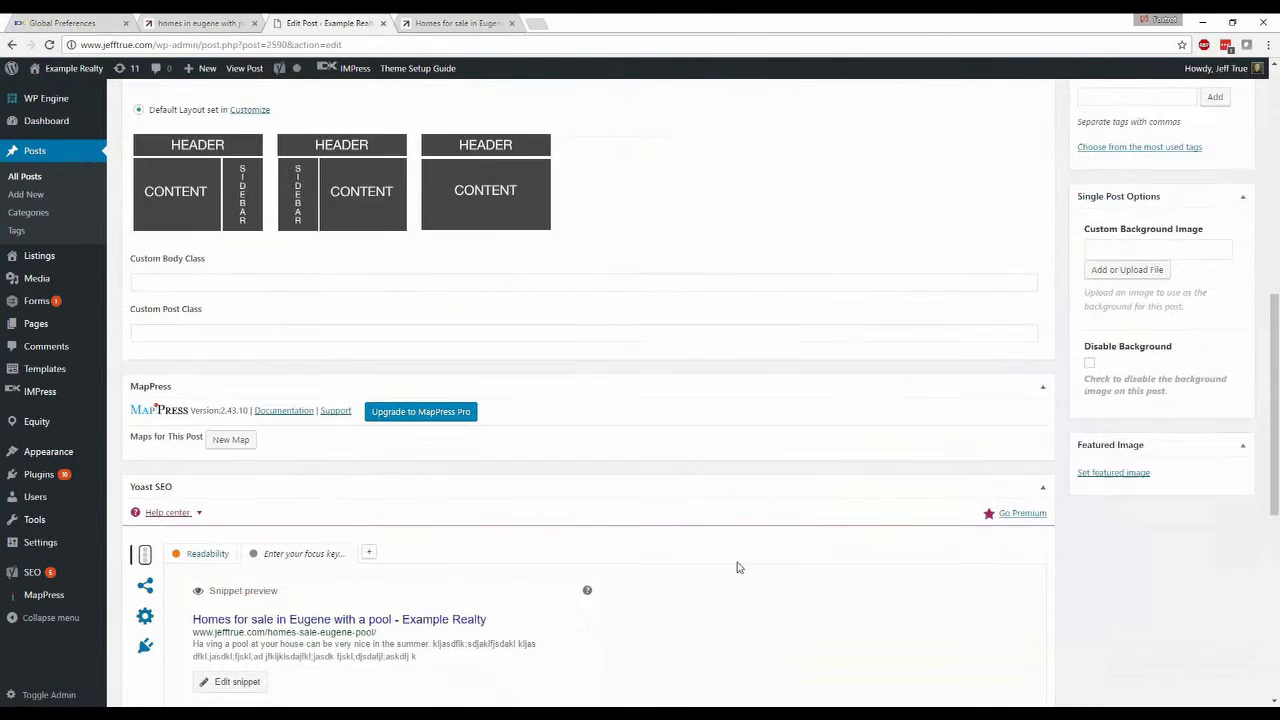
scroll(869, 569, "up", 10)
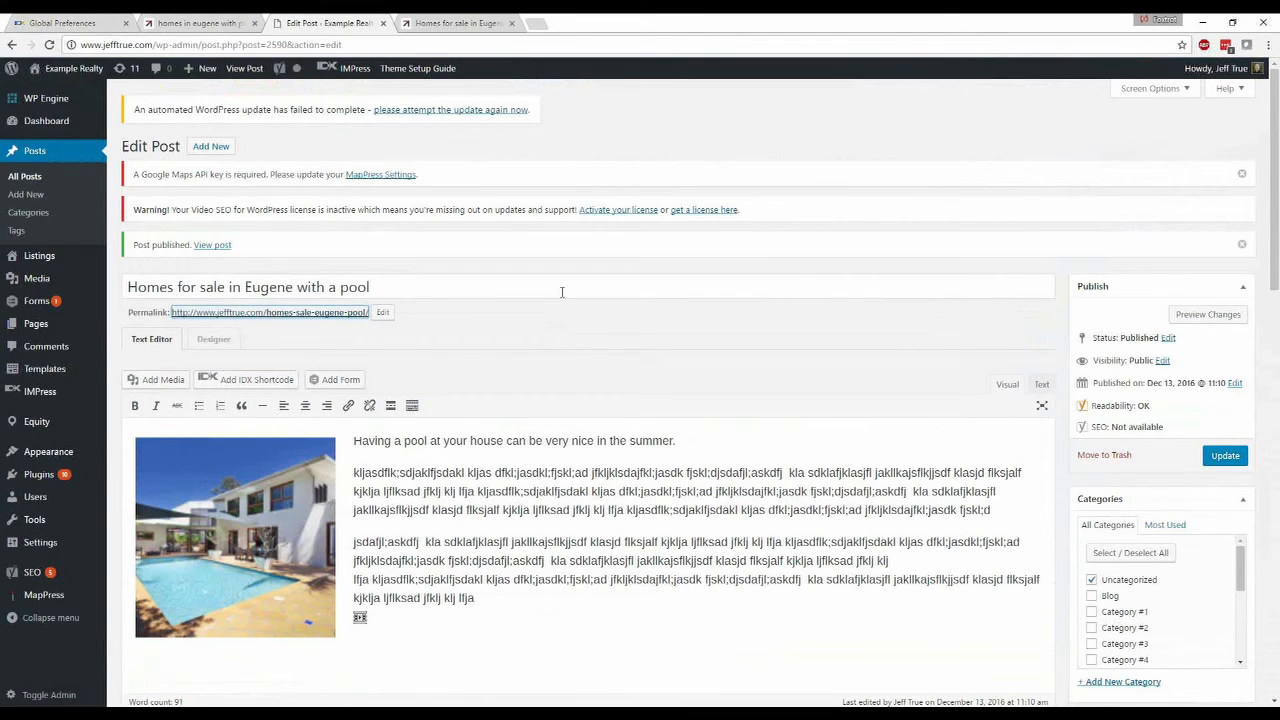
Step: Look through the saved links offered for an IDX shortcode for the new Eugene pool links, and leave without inserting one
scroll(1066, 340, "down", 1)
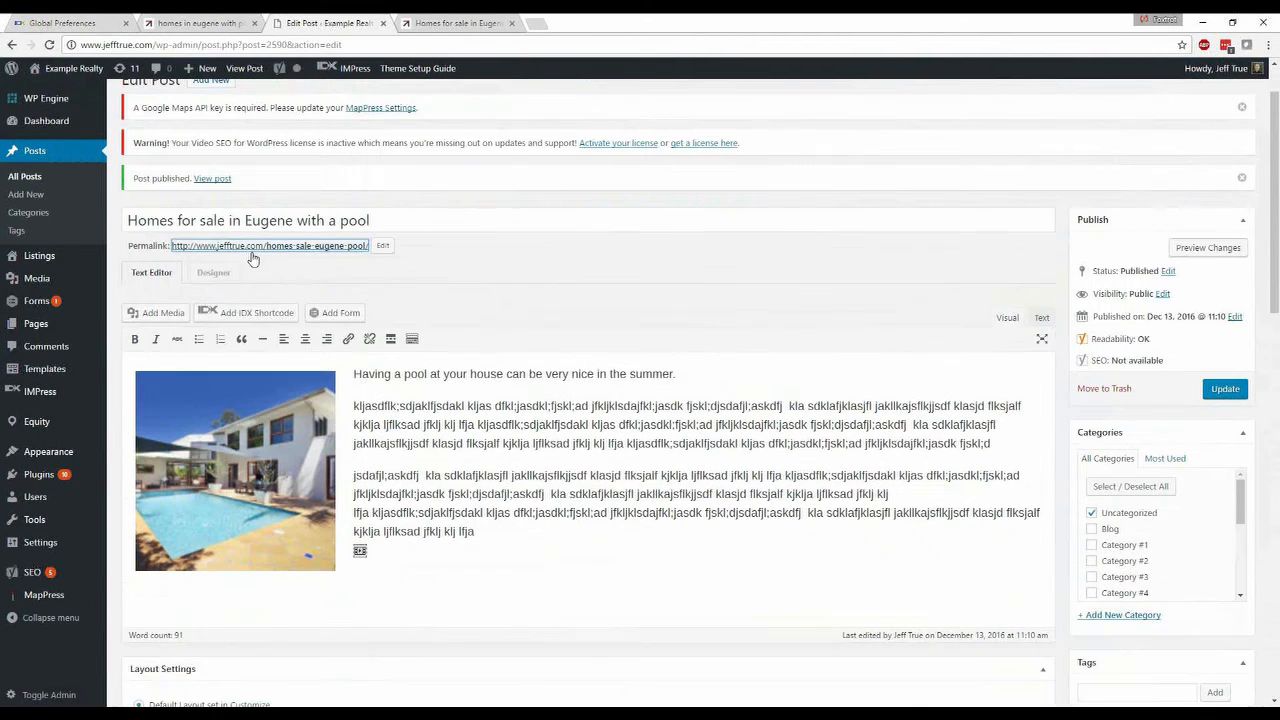
left_click(257, 312)
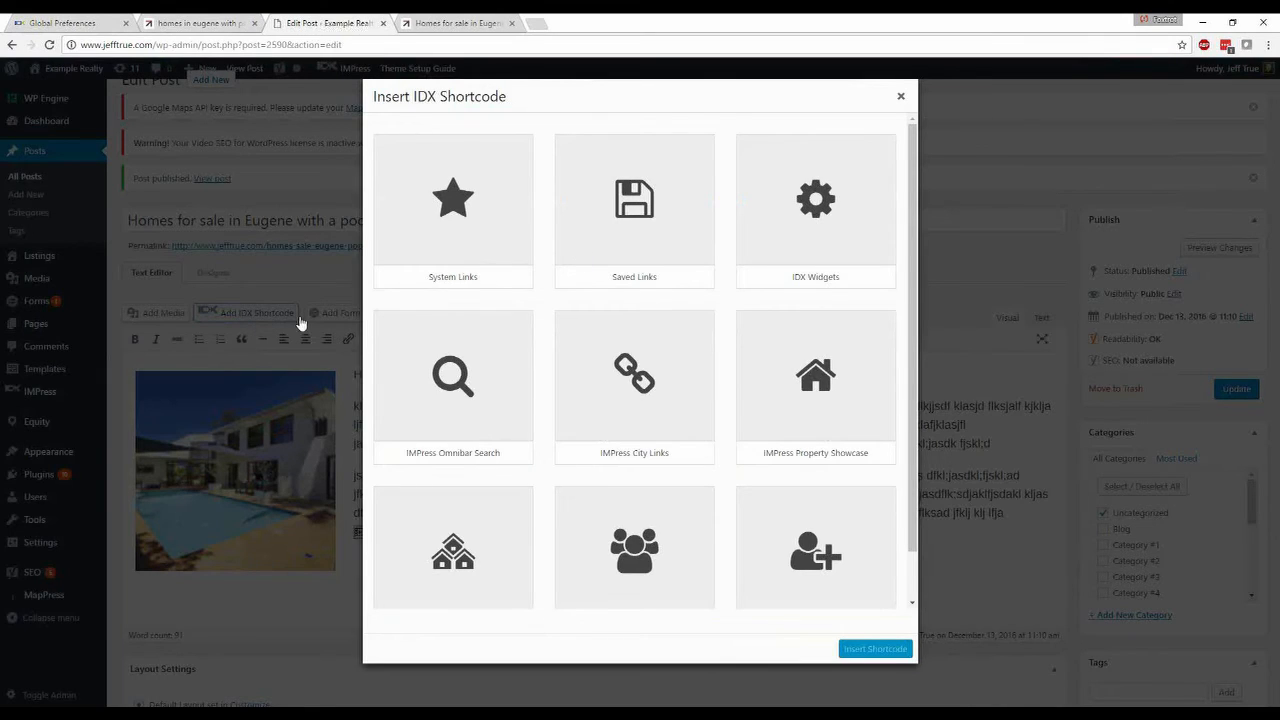
left_click(622, 188)
left_click(423, 212)
left_click_drag(631, 270, 632, 368)
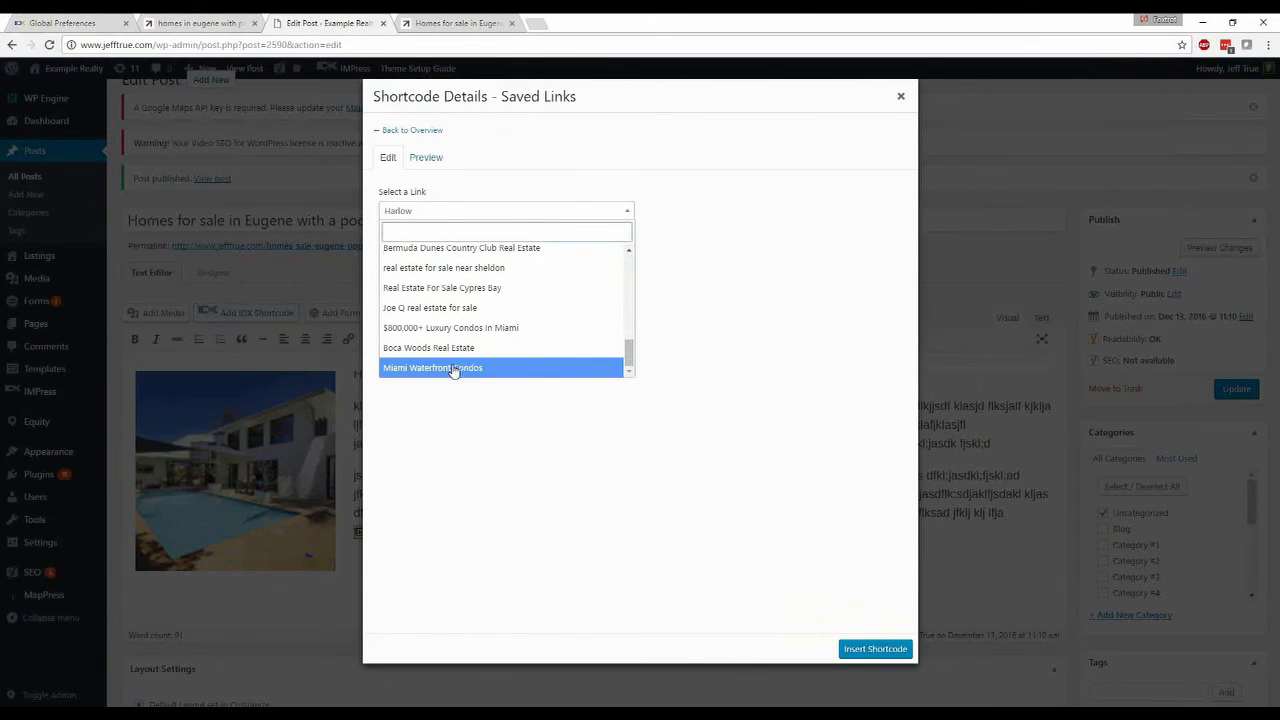
scroll(462, 281, "up", 1)
scroll(464, 284, "up", 10)
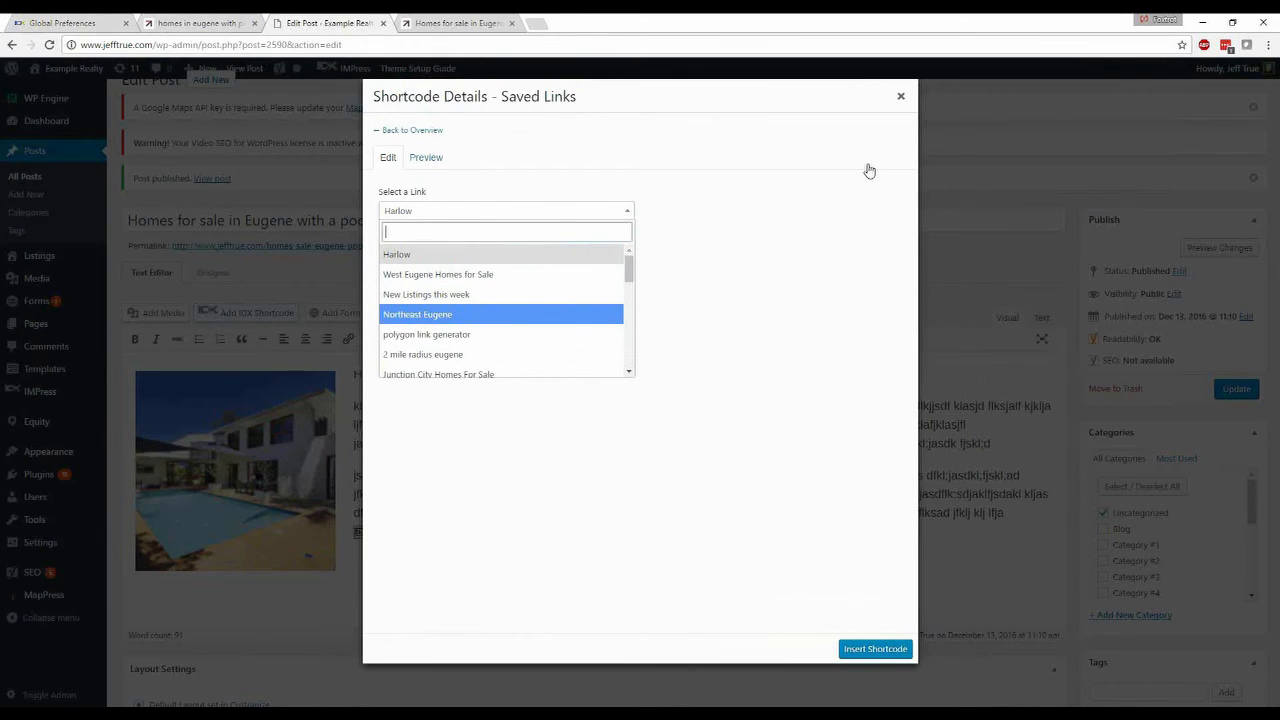
left_click(900, 96)
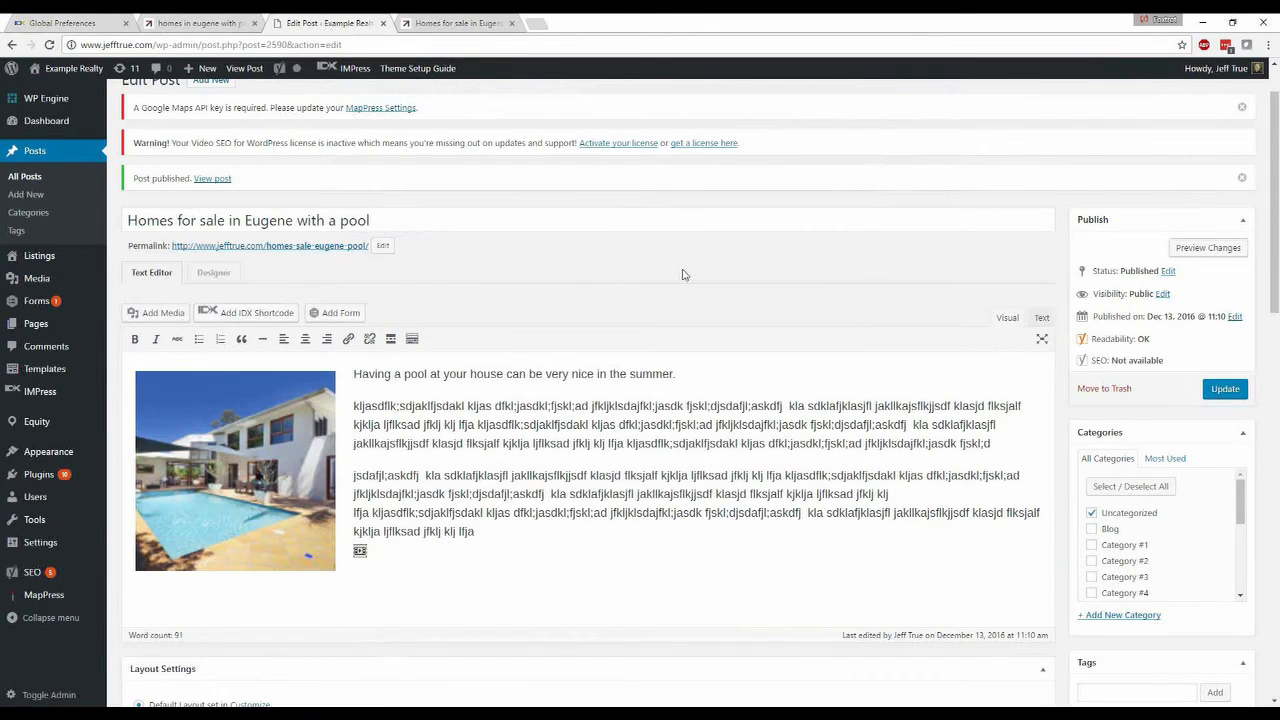
Step: Refresh the IMPress for IDX Broker plugin options in its initial settings
mouse_move(55, 390)
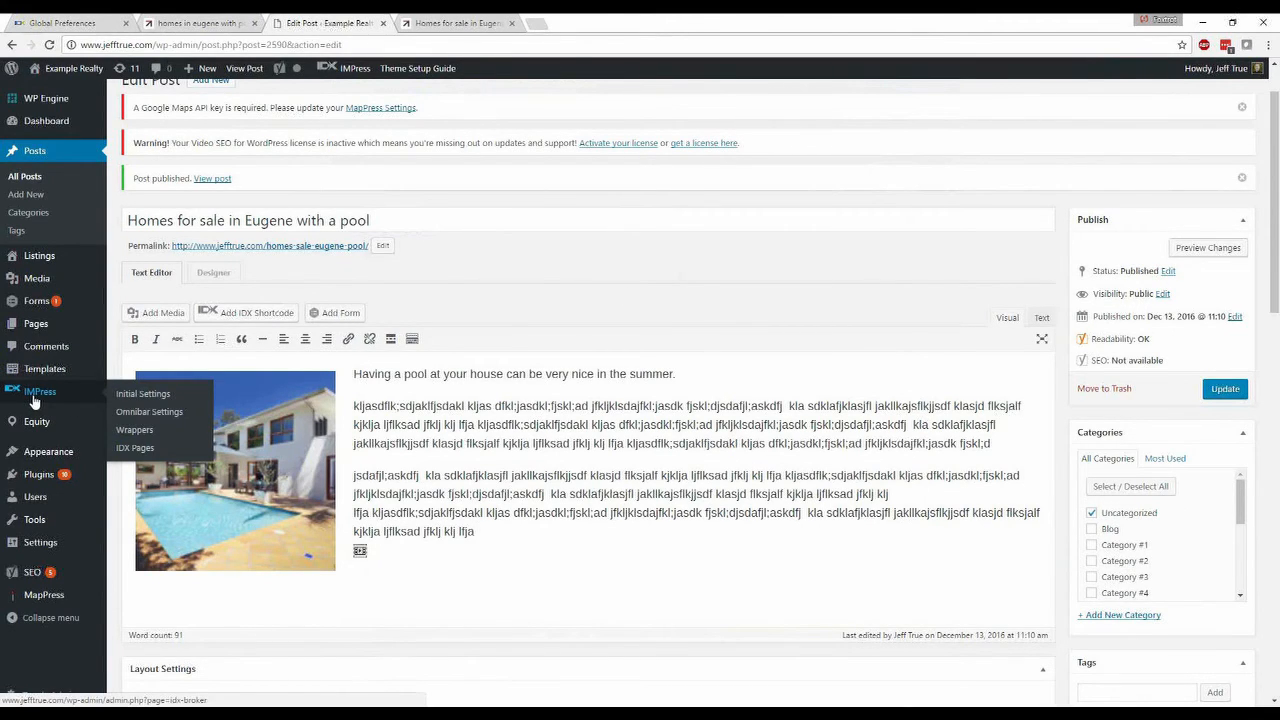
left_click(34, 400)
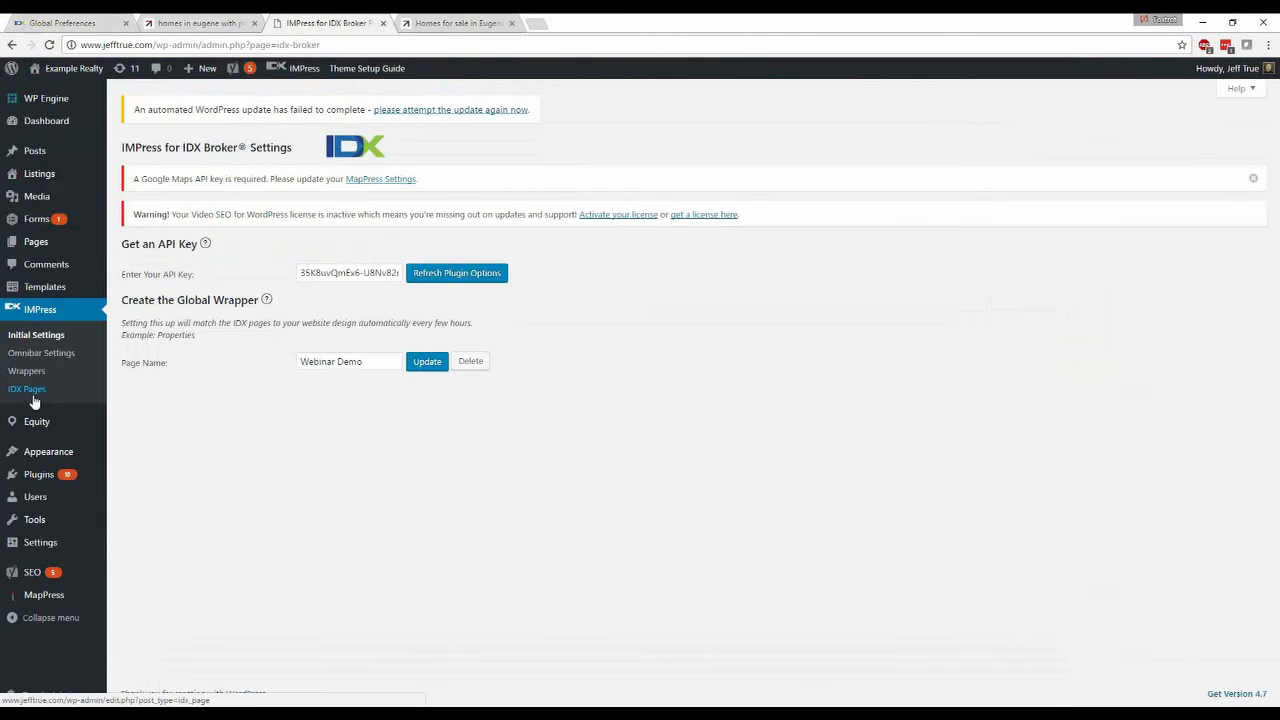
left_click(463, 276)
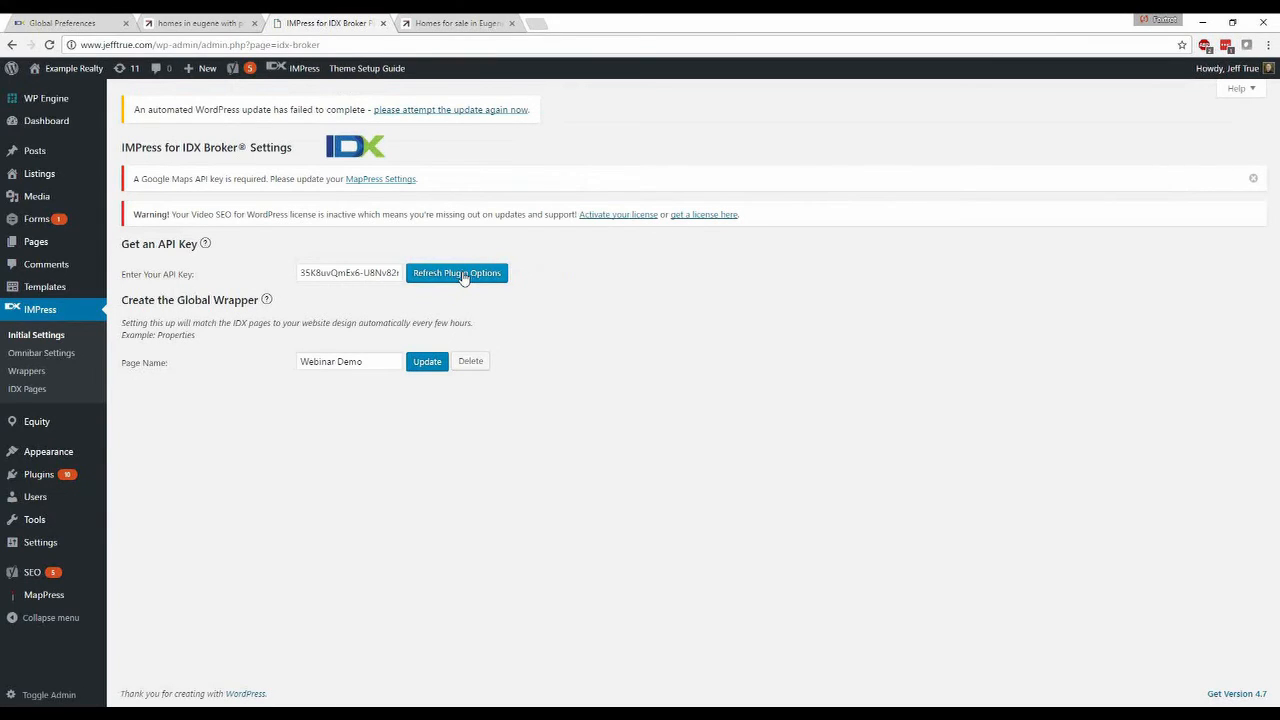
Step: Reopen the post Homes for sale in Eugene with a pool and add blank lines between its text and the existing shortcode
left_click(53, 149)
left_click(241, 316)
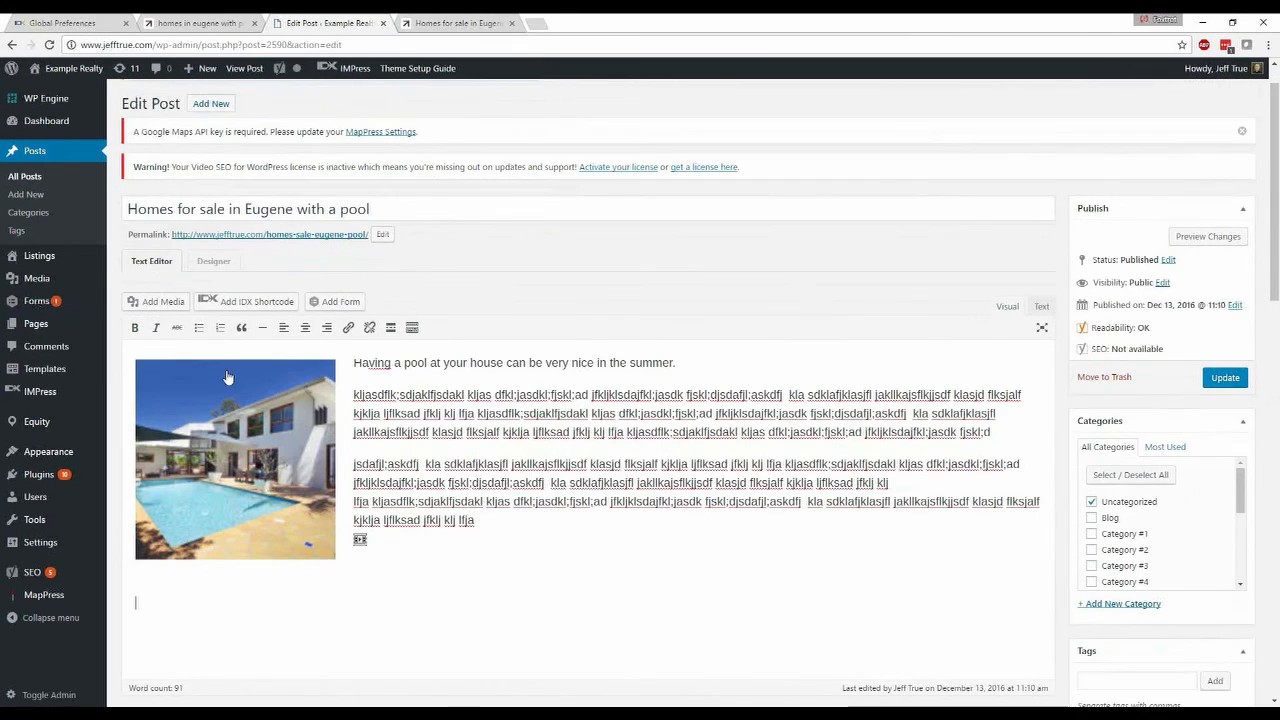
key("Return")
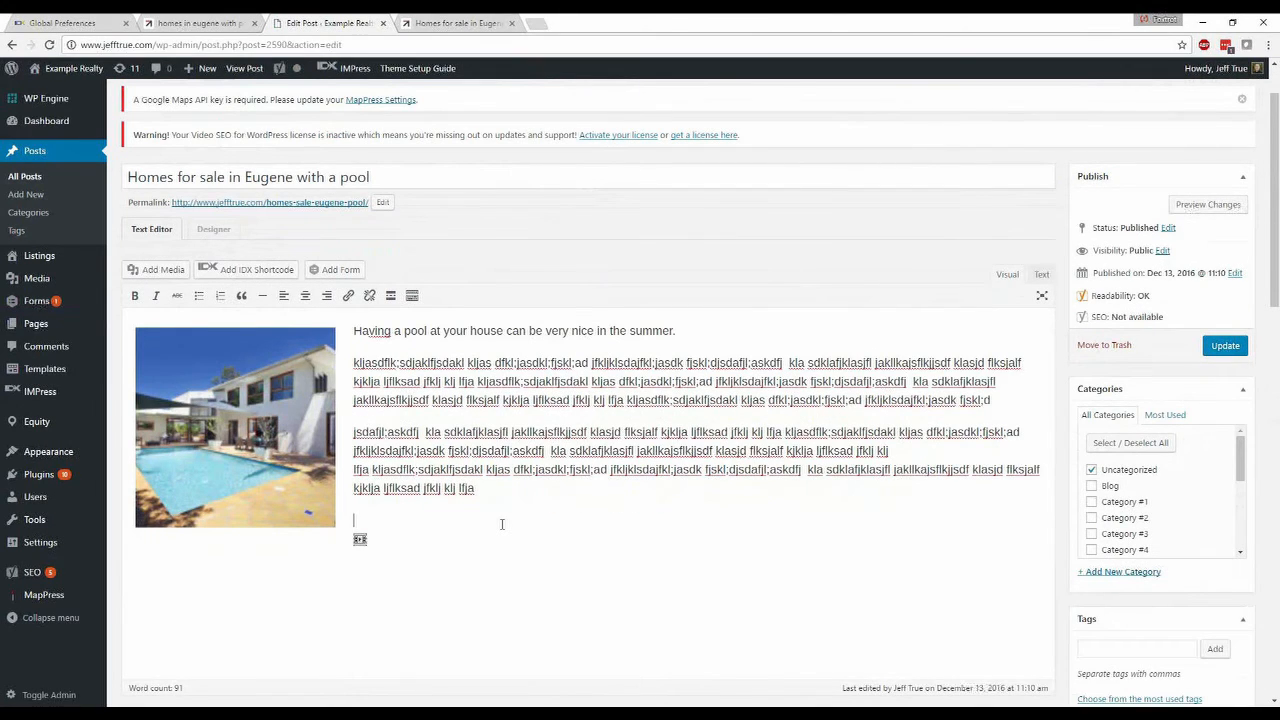
key("Return")
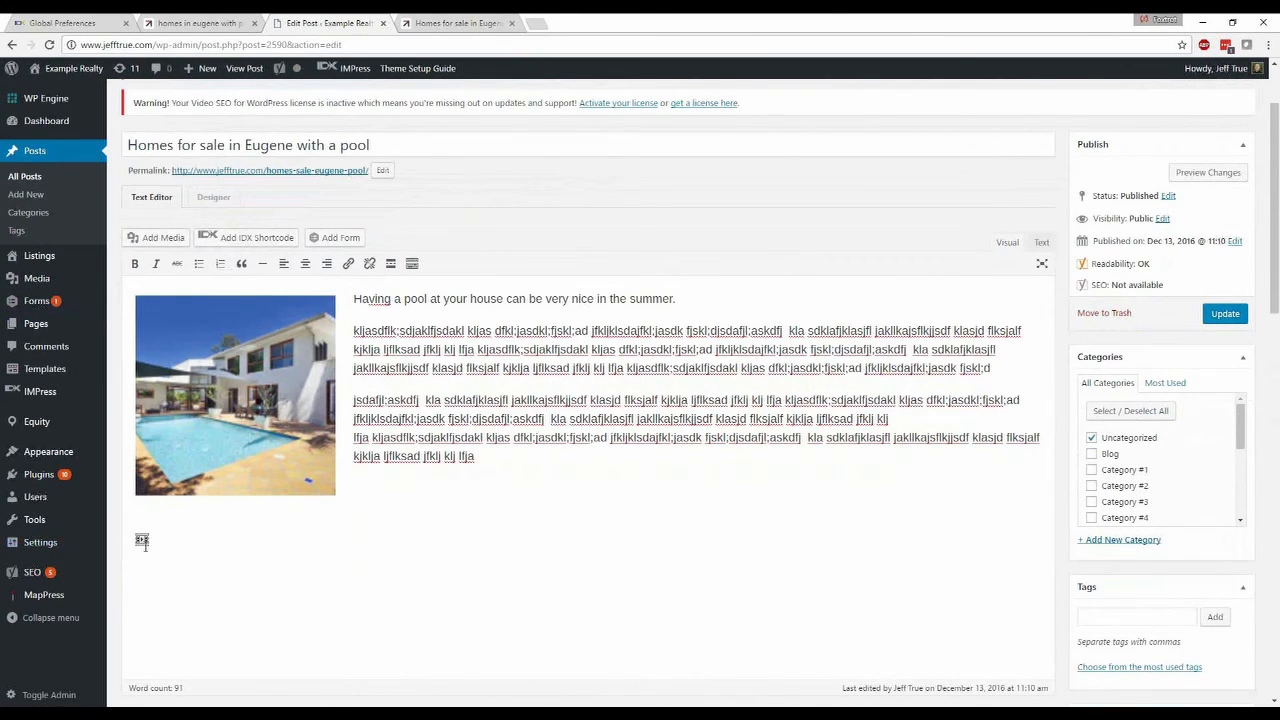
left_click(250, 240)
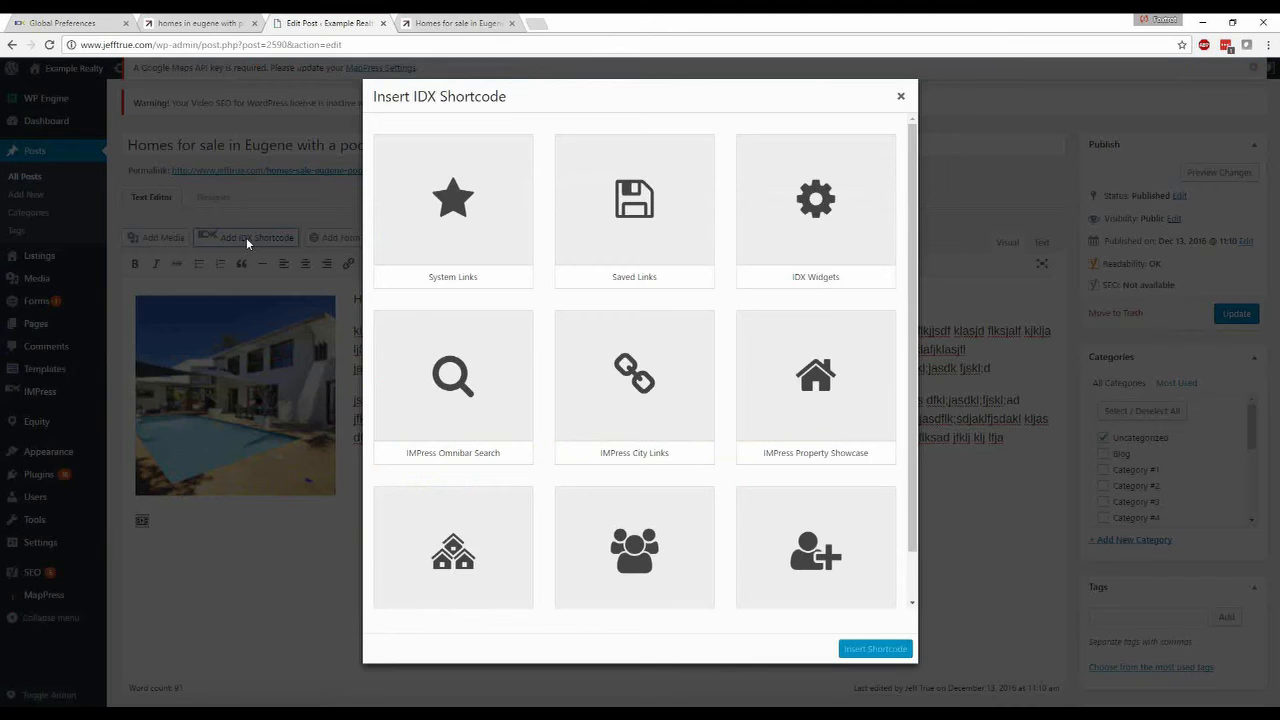
left_click(635, 205)
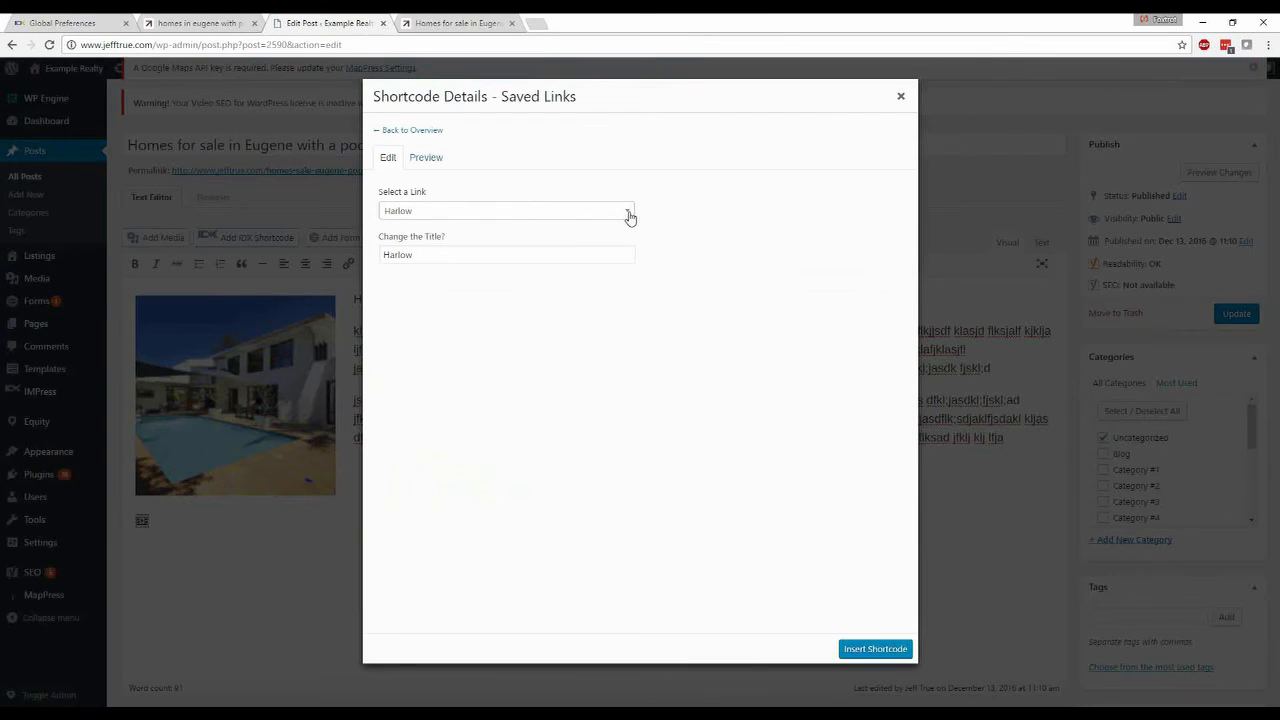
left_click(628, 213)
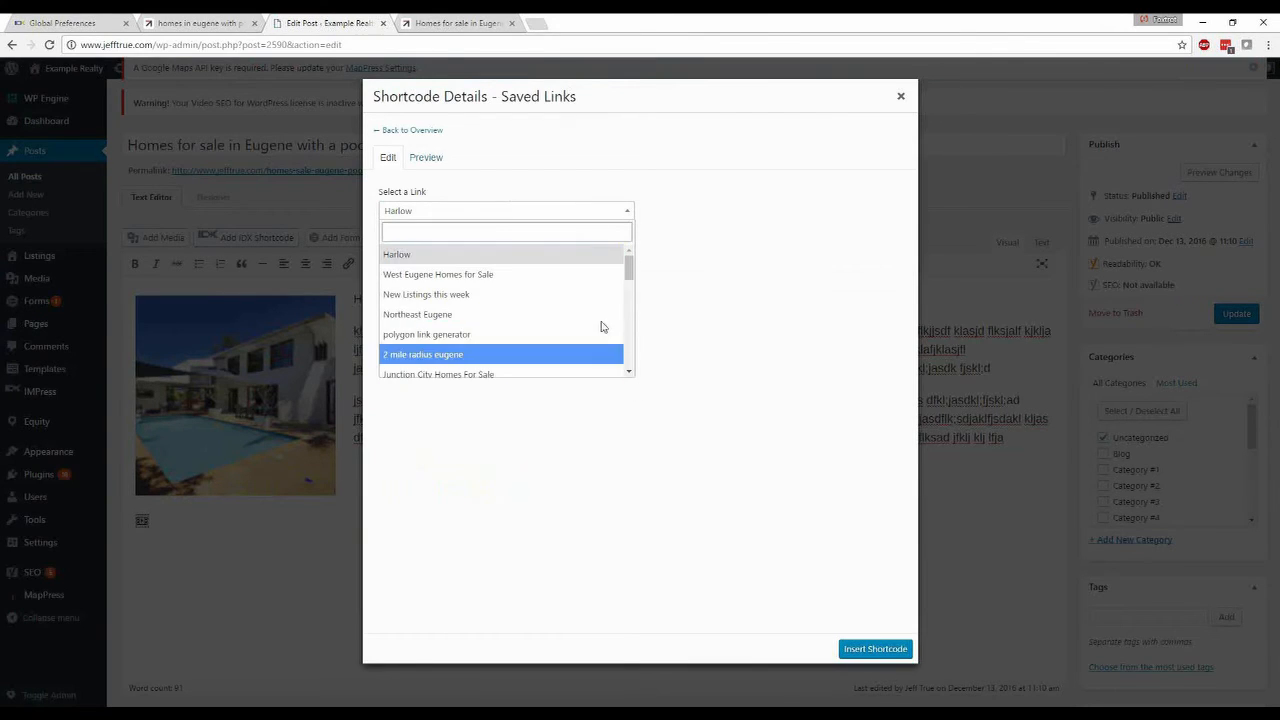
scroll(632, 378, "down", 10)
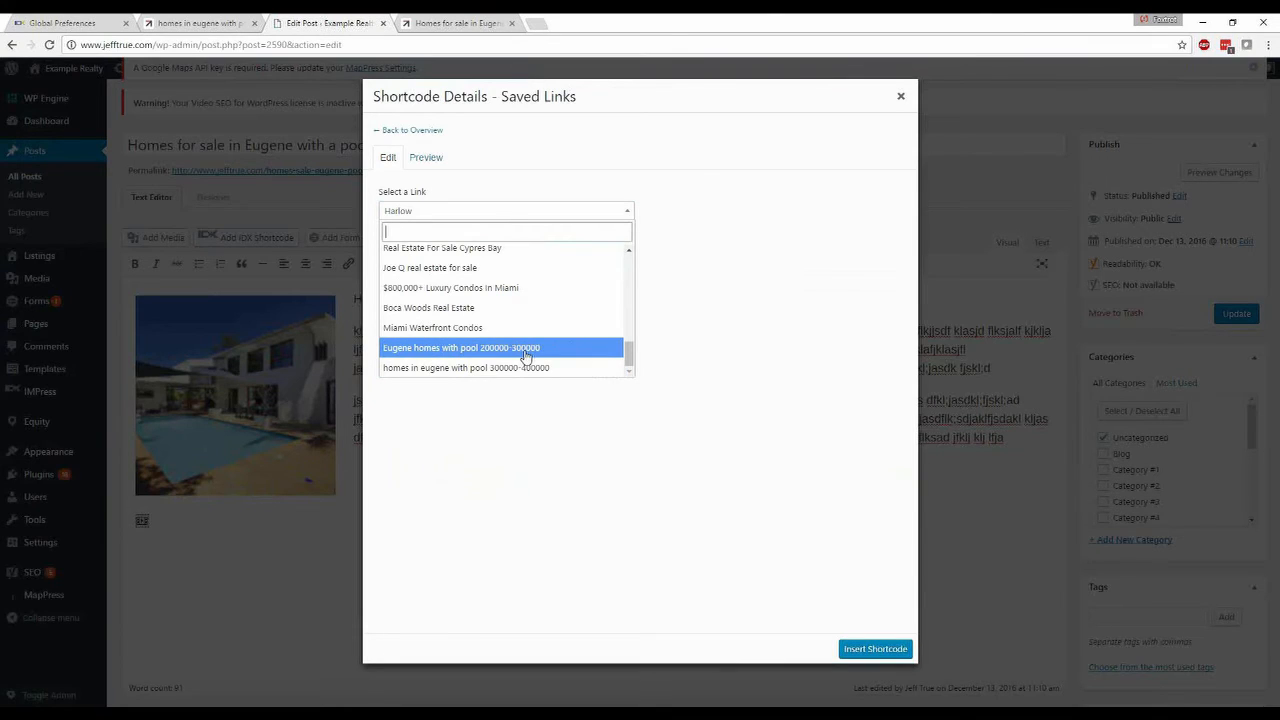
left_click(451, 350)
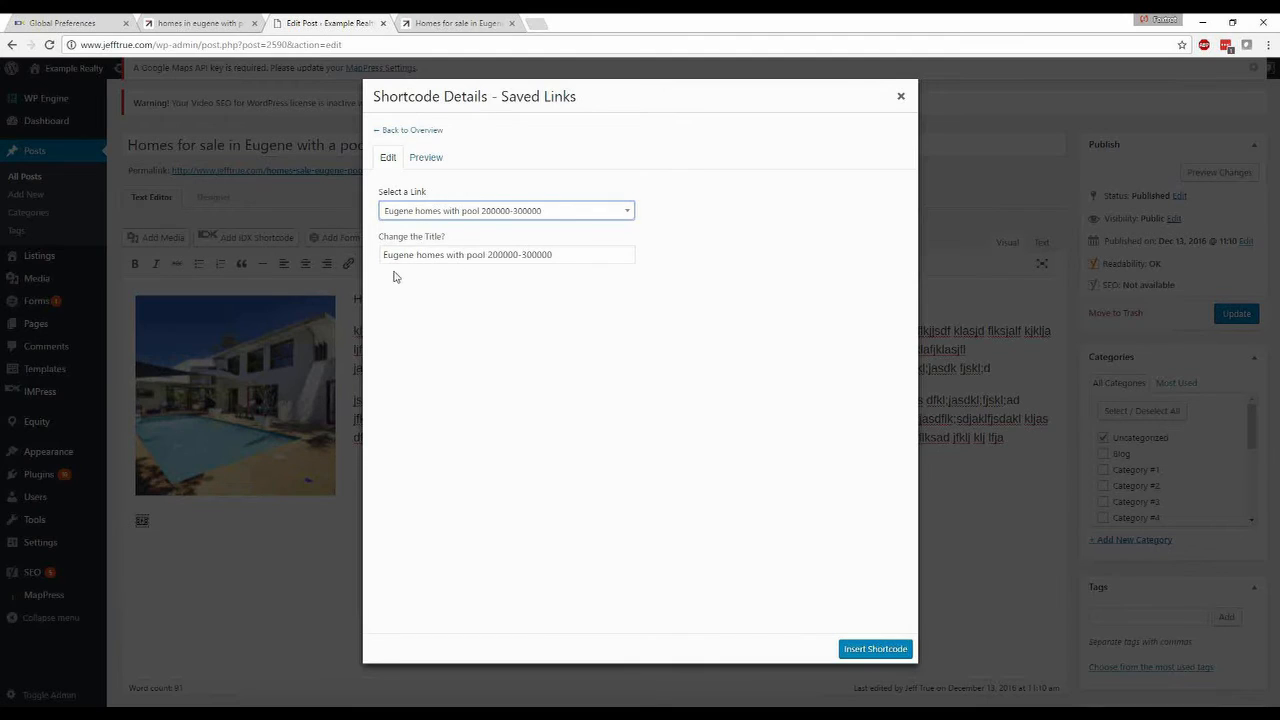
Step: Title the saved link "Eugene homes for sale with a pool $200,000 - $300,000" and insert its shortcode
left_click(447, 259)
type("for sale")
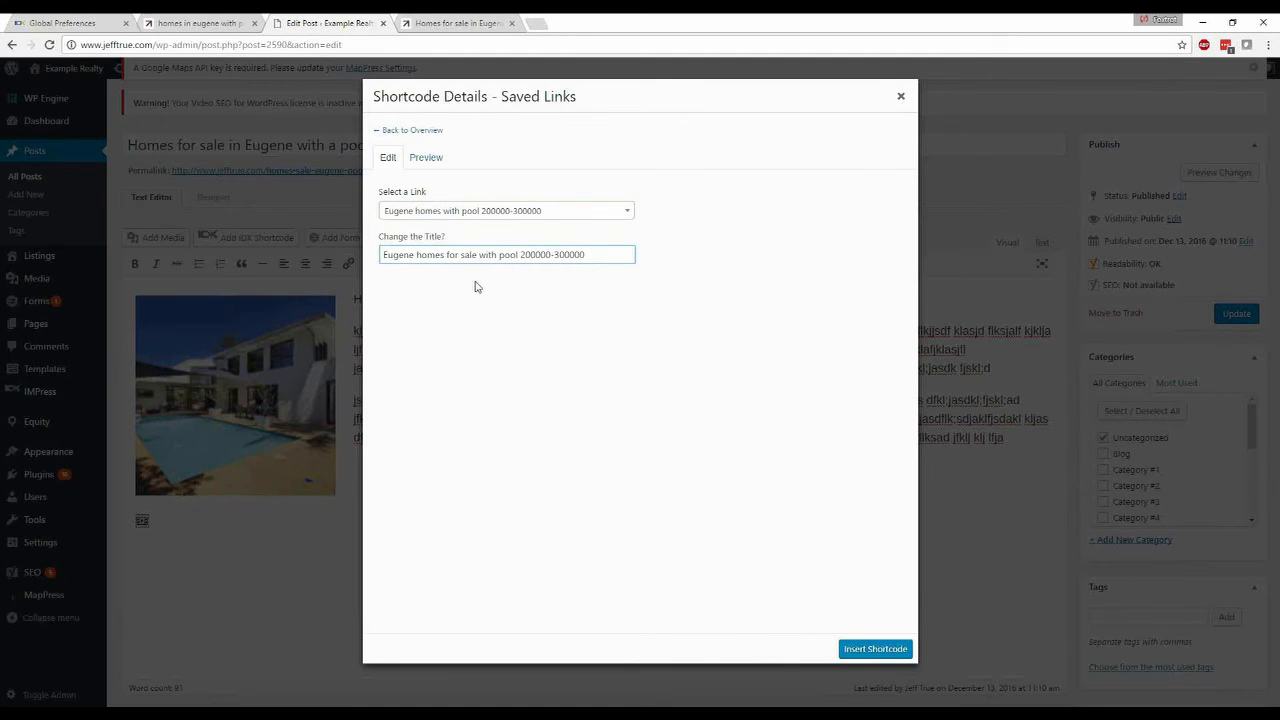
key("Right")
key("Right")
key("Right")
key("Right")
type("a")
key("Right")
key("shift+Right")
key("Left")
type("$")
type(",")
key("Right")
type("$200,")
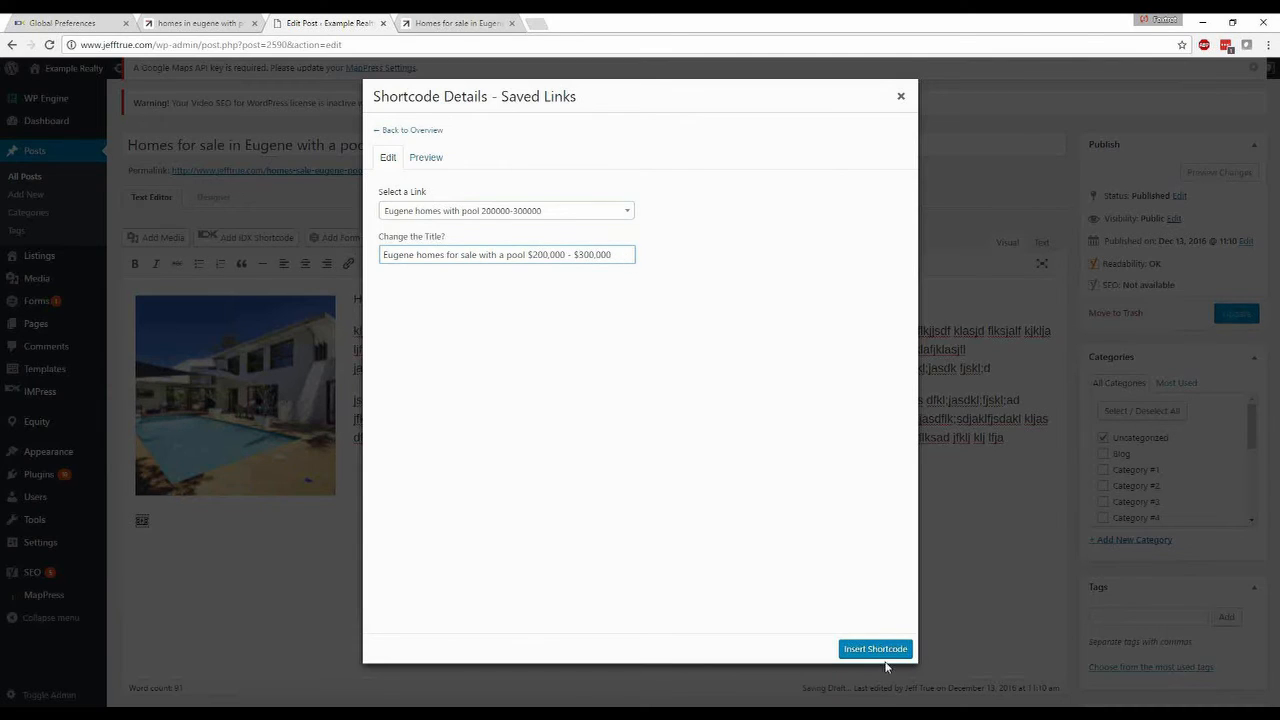
left_click(878, 650)
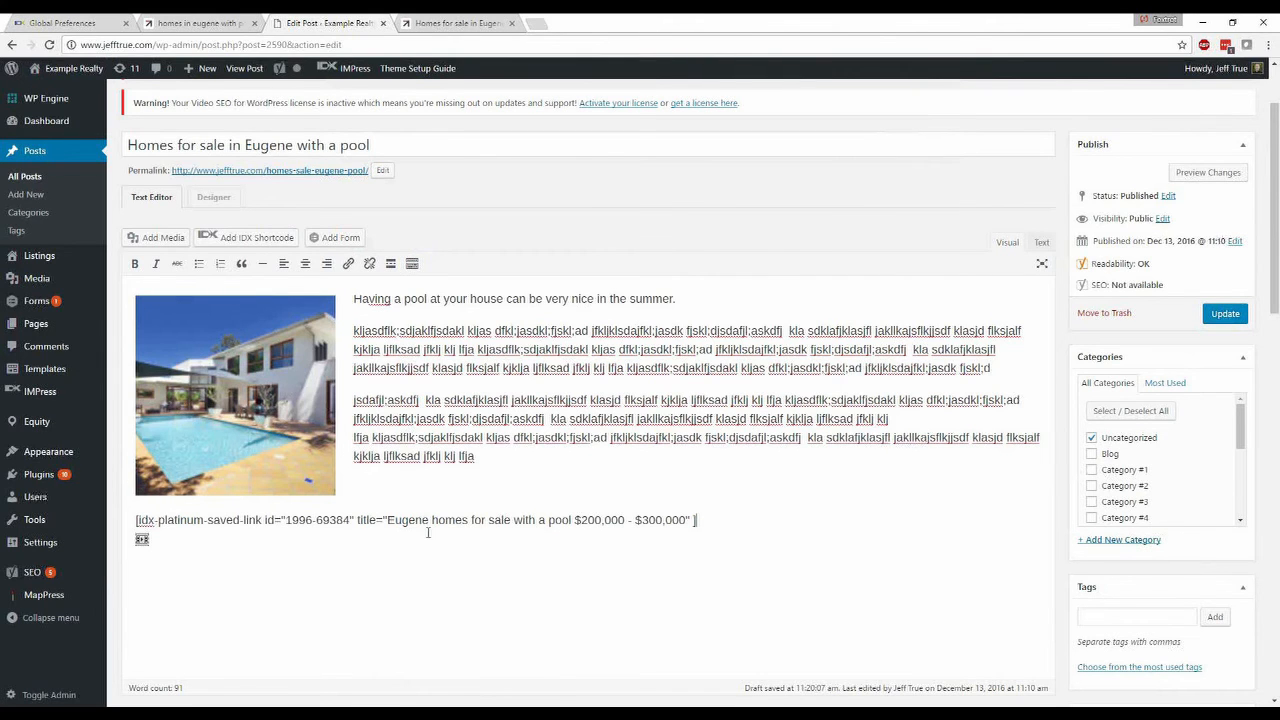
left_click_drag(398, 521, 684, 520)
left_click(751, 519)
key("Return")
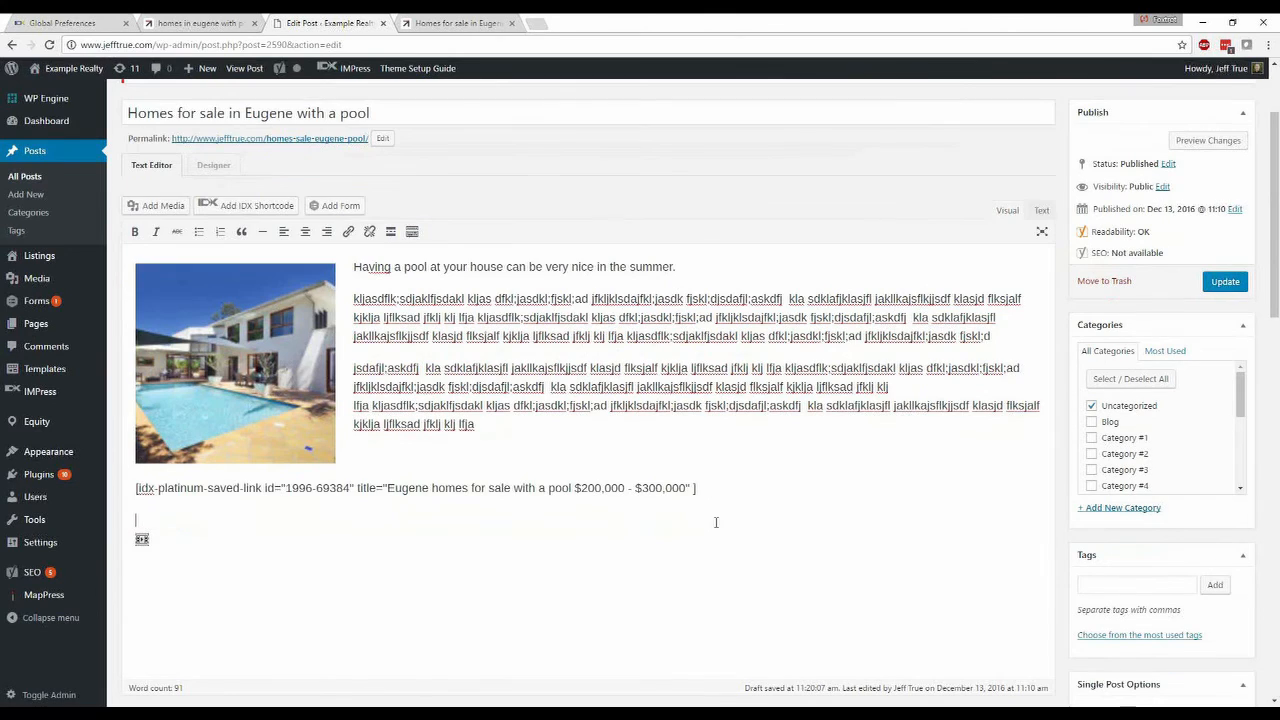
left_click(248, 205)
left_click(620, 215)
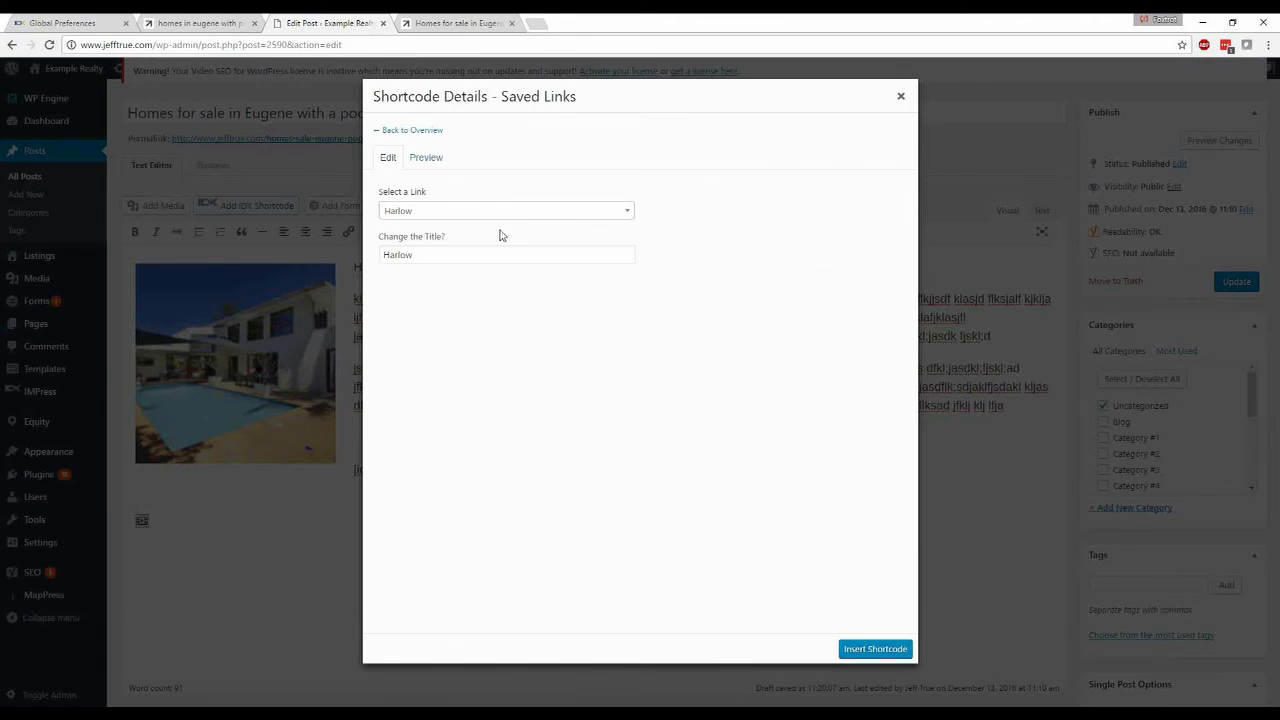
left_click(462, 212)
scroll(586, 300, "down", 5)
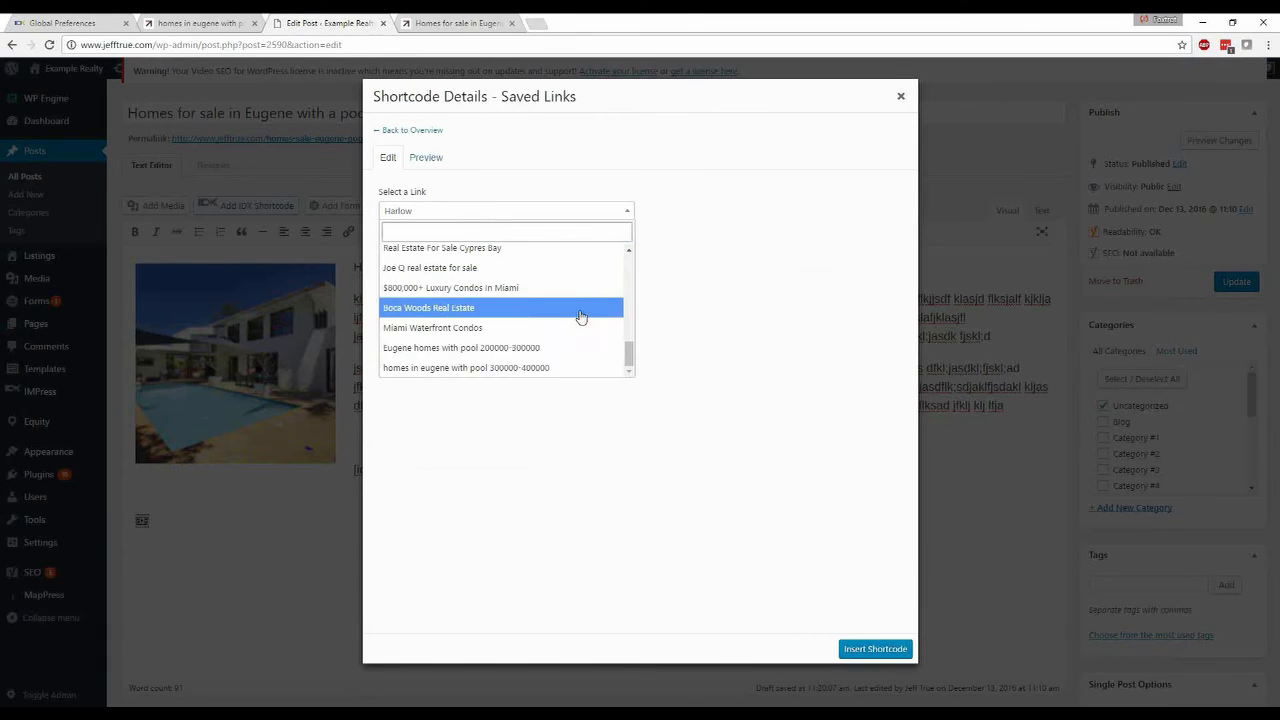
left_click(517, 371)
Step: Title the second saved link "Homes for sale in Eugene with a pool $300,000 - $400,000" and insert its shortcode
left_click_drag(400, 258, 583, 246)
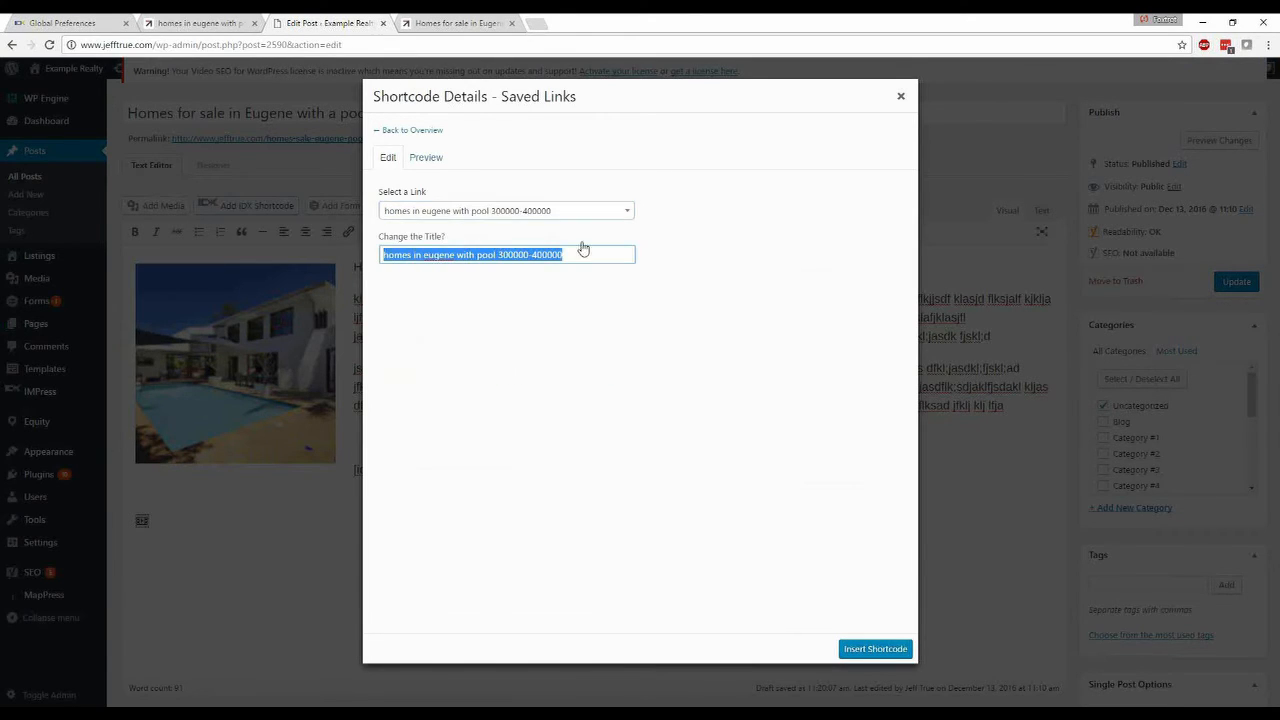
type("Homes for sale in Eu")
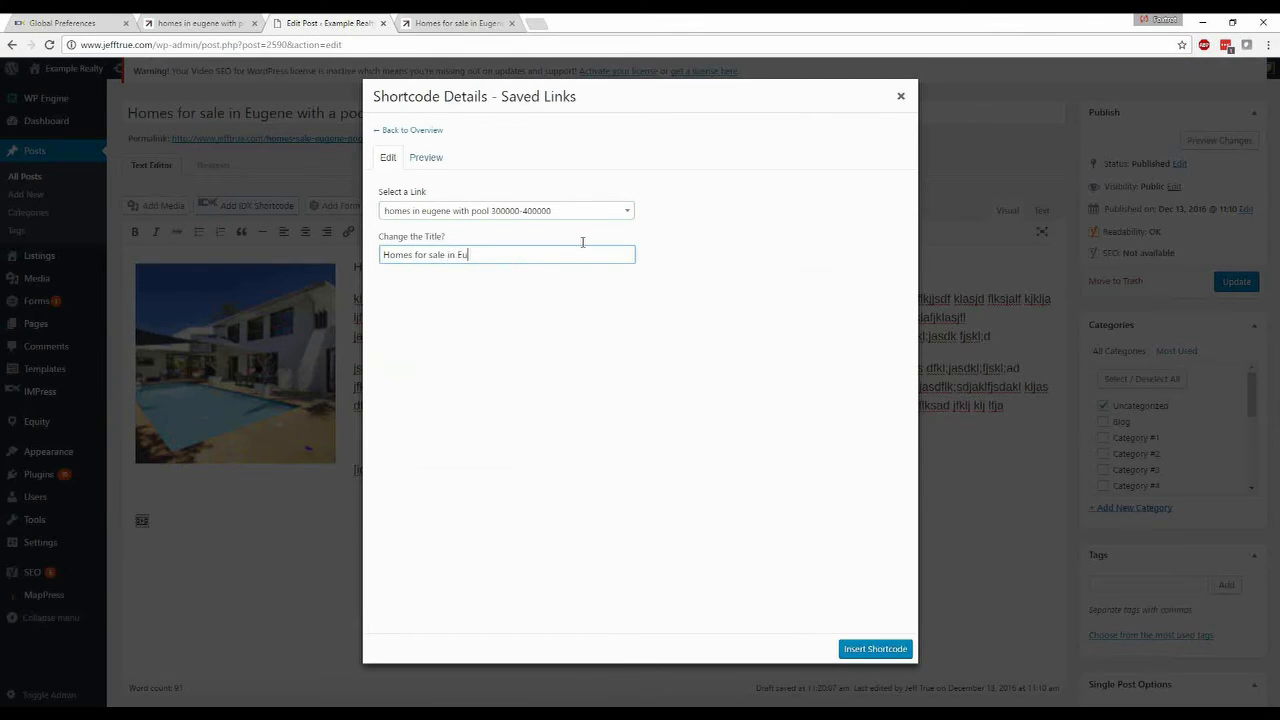
type("gene")
key("BackSpace")
key("BackSpace")
type("ene with a pool $300,000 - $")
key("Right")
key("Right")
type("400,000")
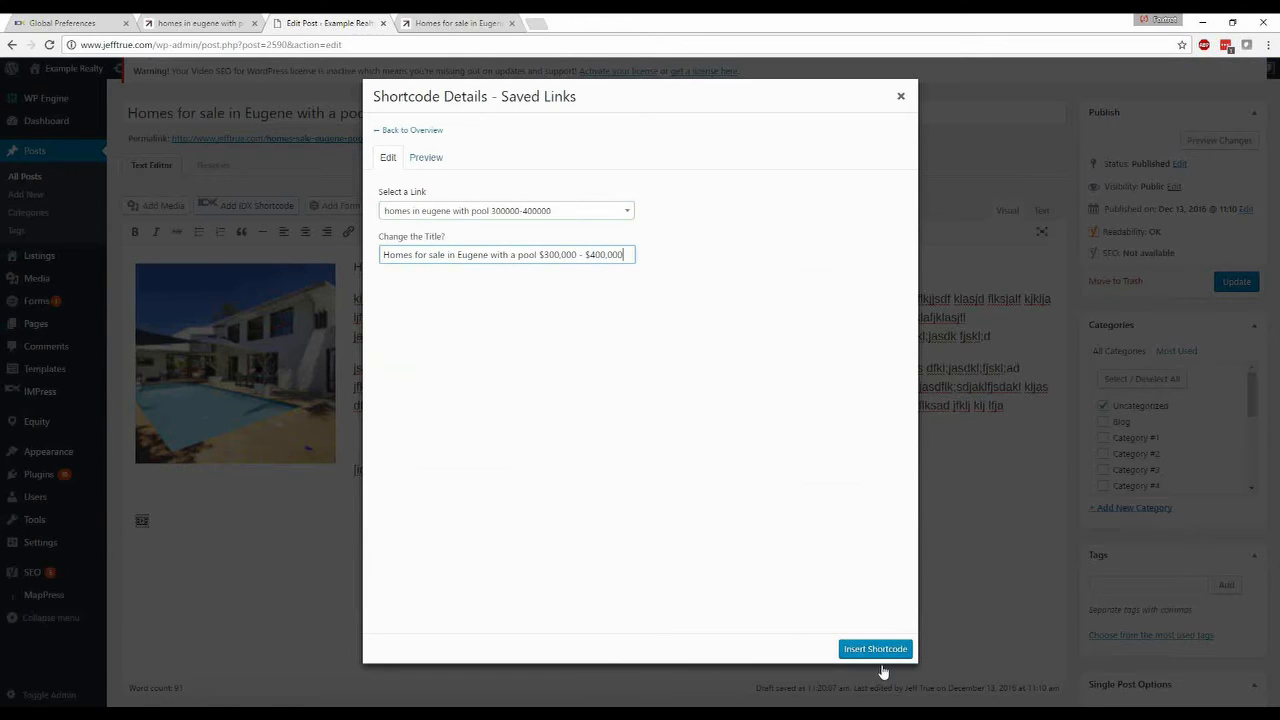
left_click(876, 650)
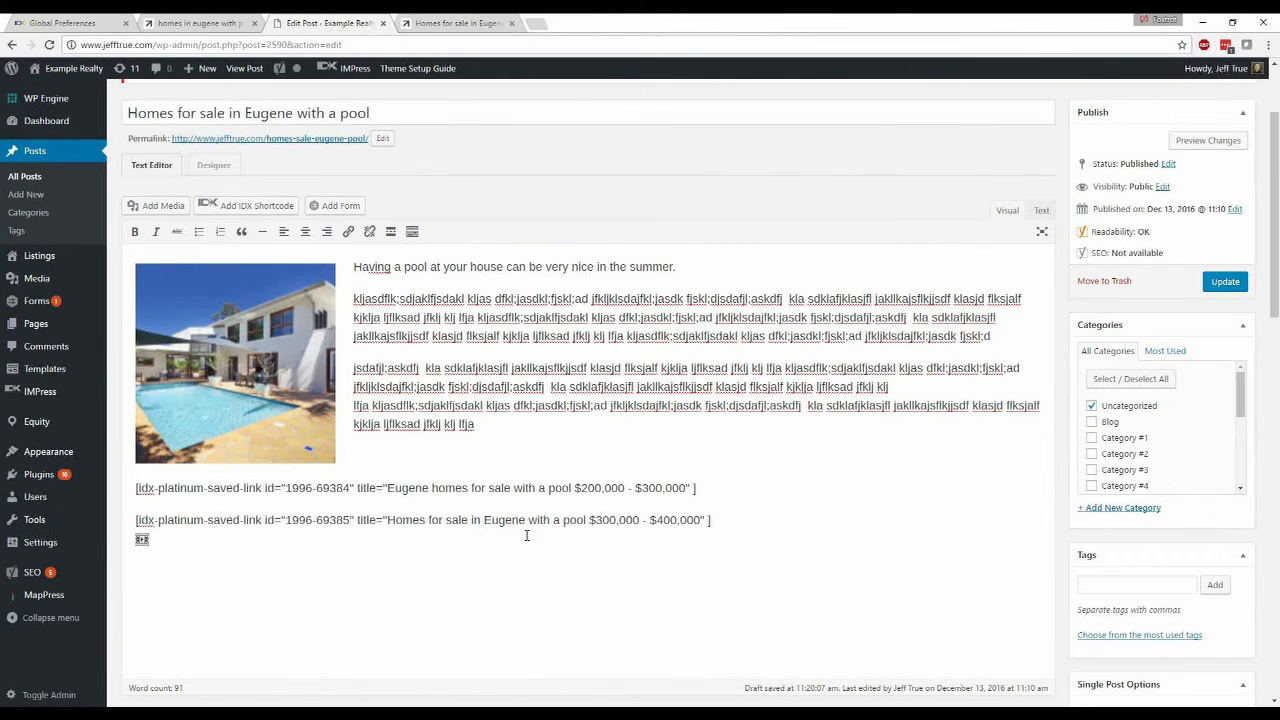
Step: Reword the second shortcode's title in the post to "Eugene homes for sale with a pool $300,000 - $400,000"
left_click_drag(387, 520, 426, 520)
type("Eugene homes for sale with a pool")
key("Delete")
key("Delete")
key("Delete")
key("Delete")
key("Delete")
key("Delete")
key("Delete")
key("Delete")
key("Delete")
key("Delete")
key("Delete")
key("Delete")
key("Delete")
key("Delete")
key("Delete")
key("Delete")
key("Delete")
key("Delete")
key("Delete")
key("Delete")
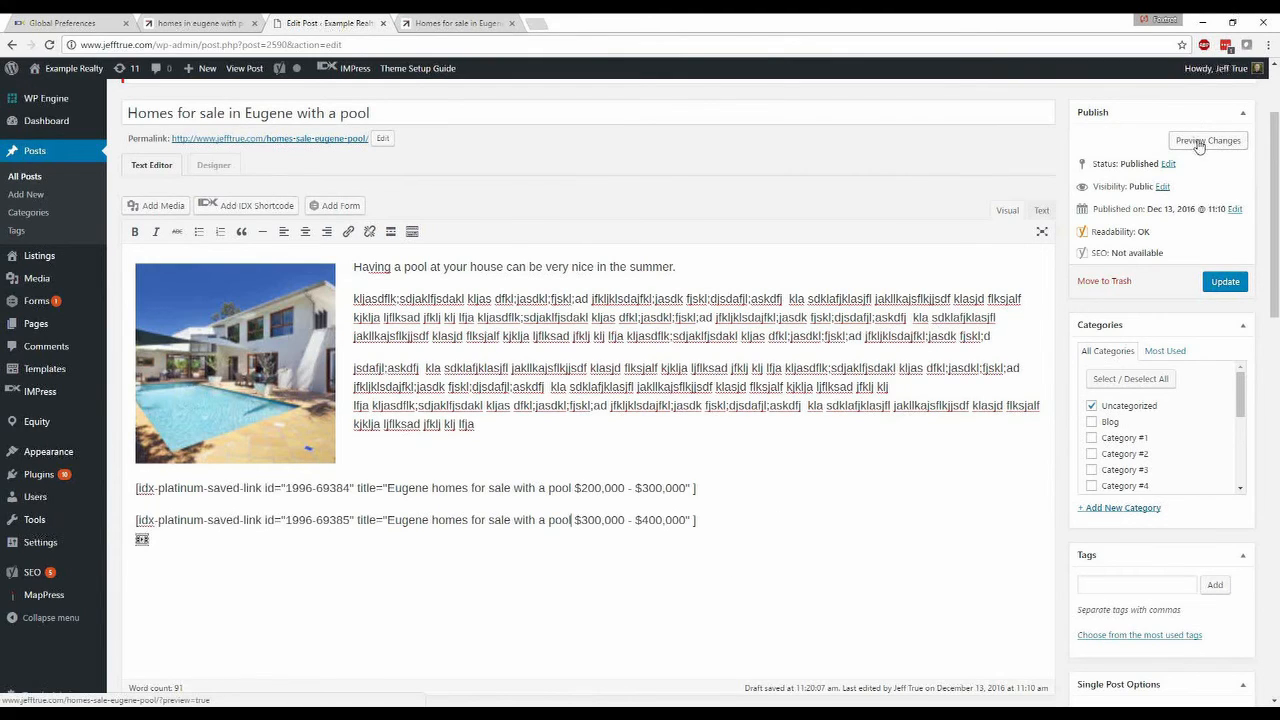
Step: Update the post and open its live page in a new browser tab
left_click(1226, 283)
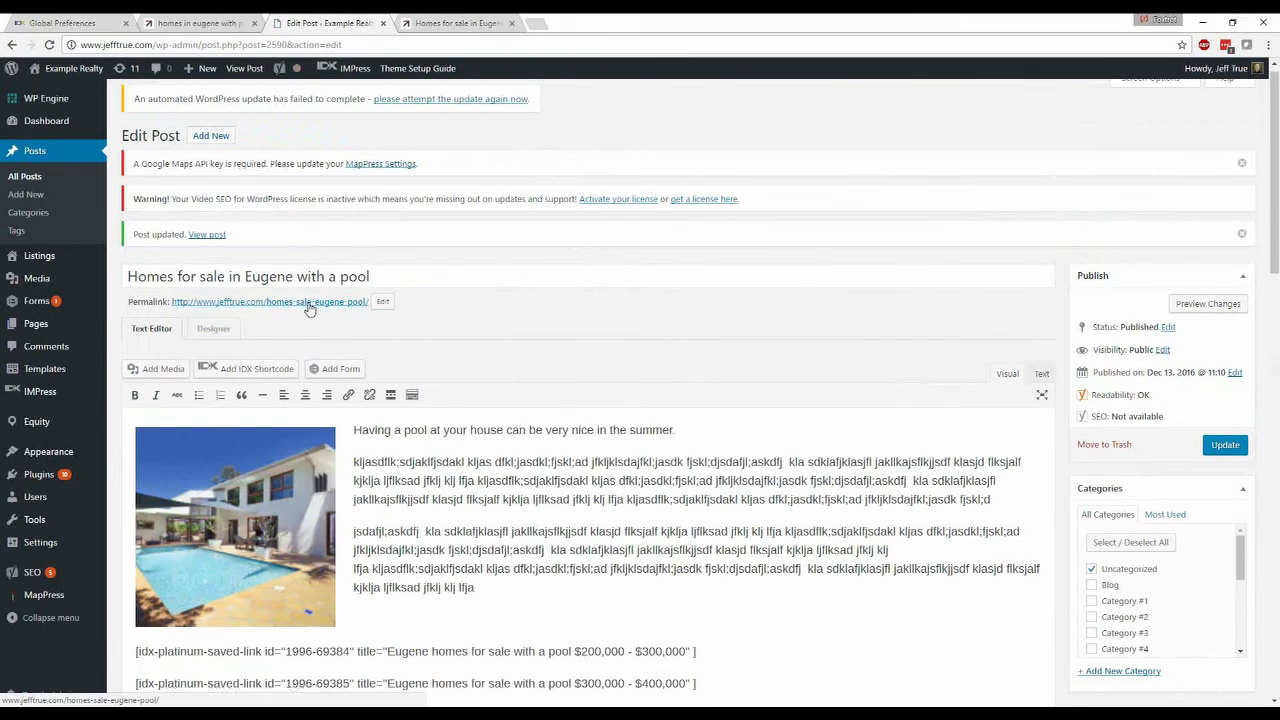
middle_click(325, 304)
left_click(455, 24)
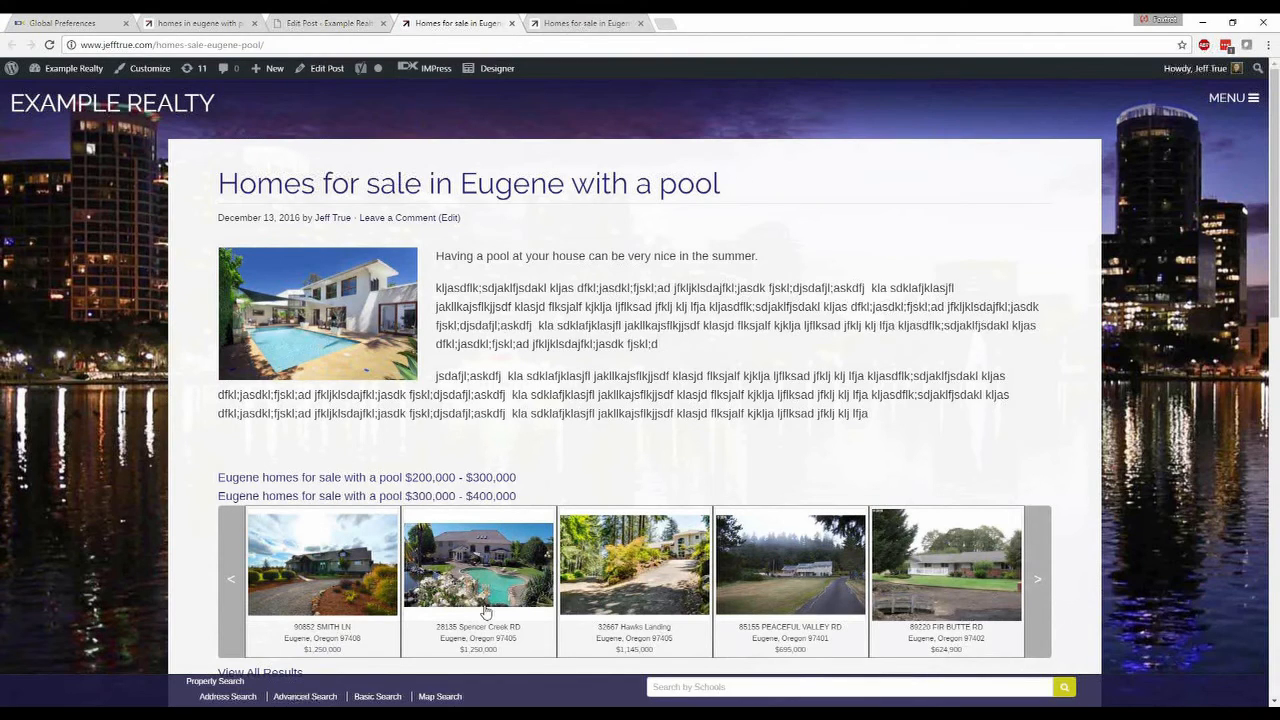
Step: Browse through the property carousel on the live post and examine the two saved links above it
left_click(1039, 586)
left_click(1039, 586)
left_click(1039, 586)
left_click(1039, 586)
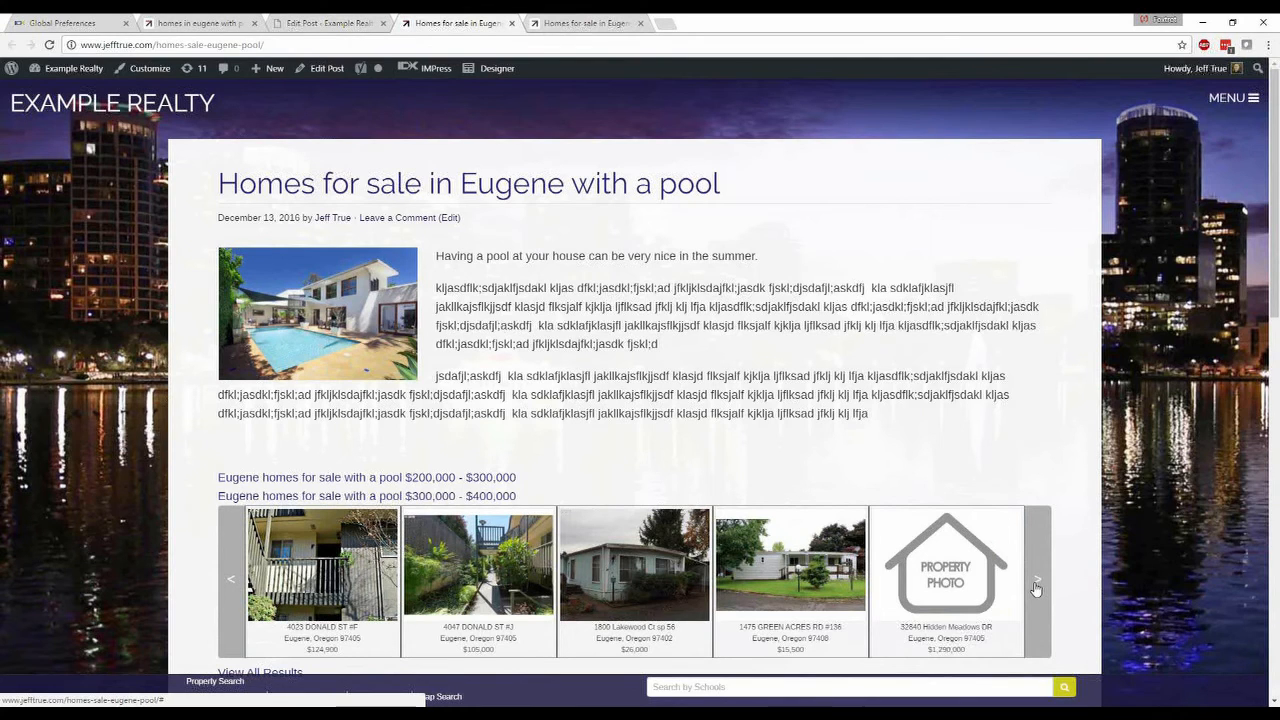
scroll(1074, 560, "down", 2)
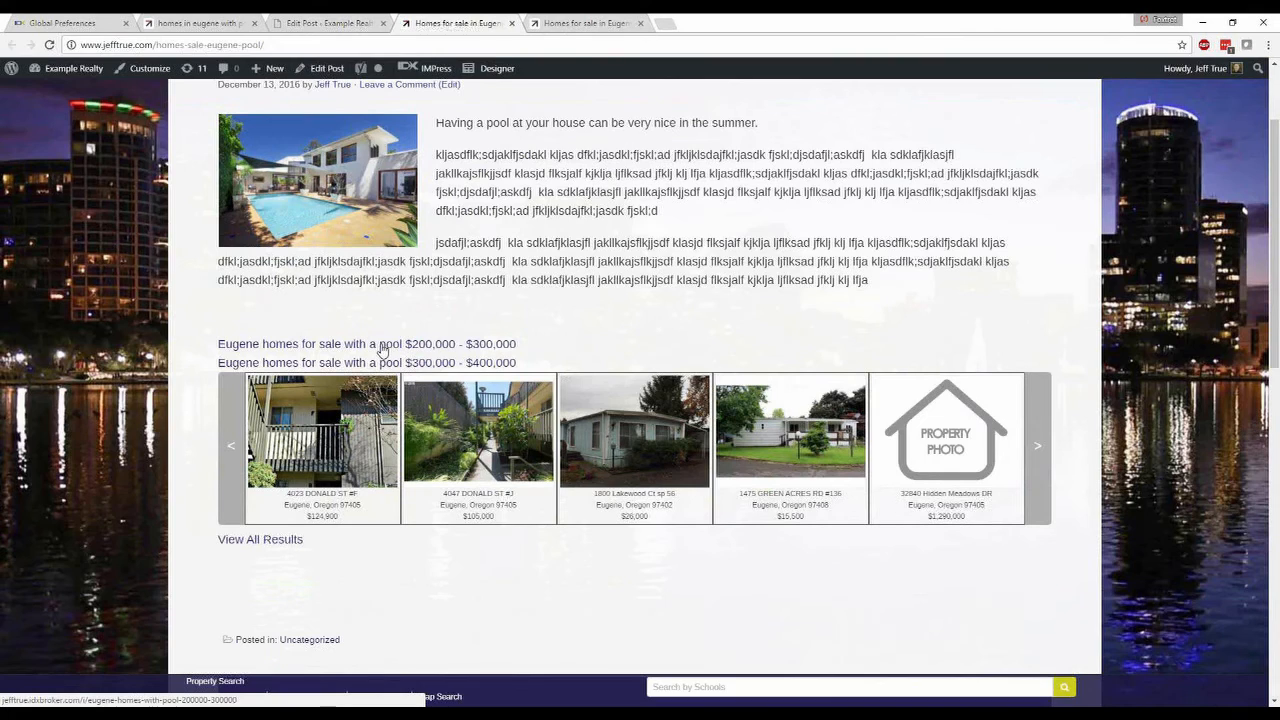
Step: Follow the $200,000 - $300,000 pool homes link and examine its results page's heading, search fields, map and listings
left_click(381, 350)
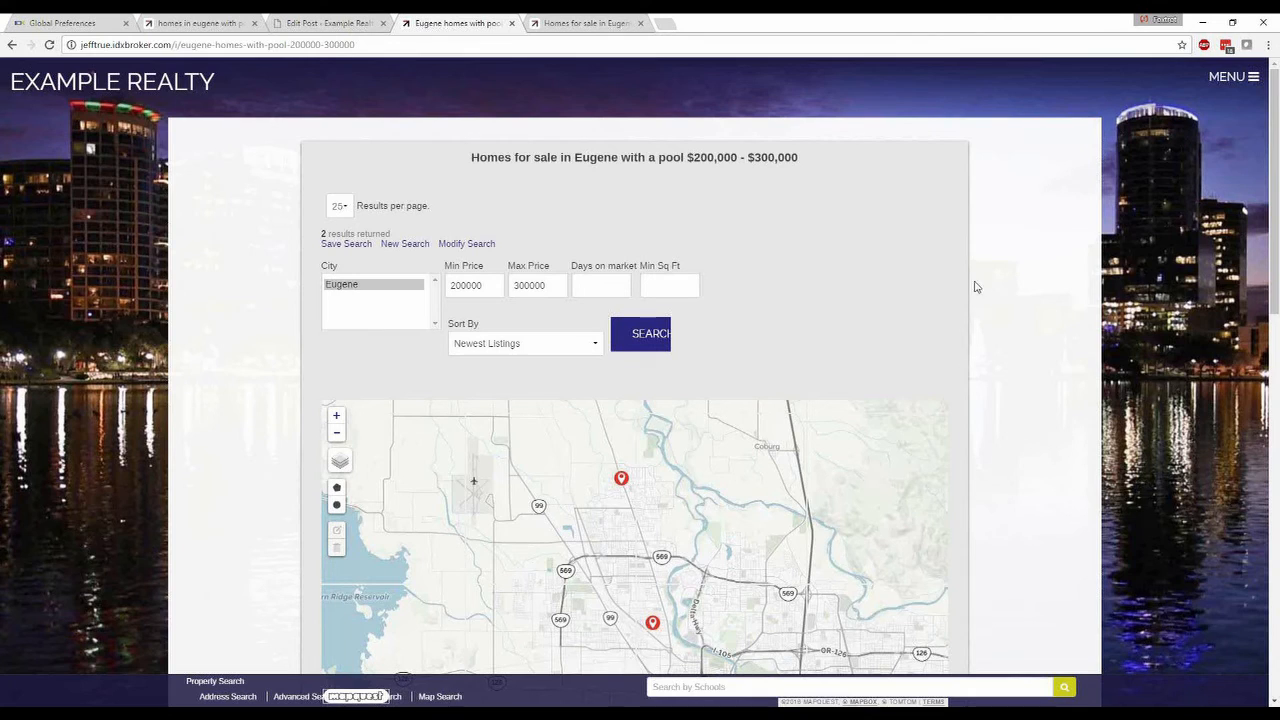
scroll(937, 344, "down", 1)
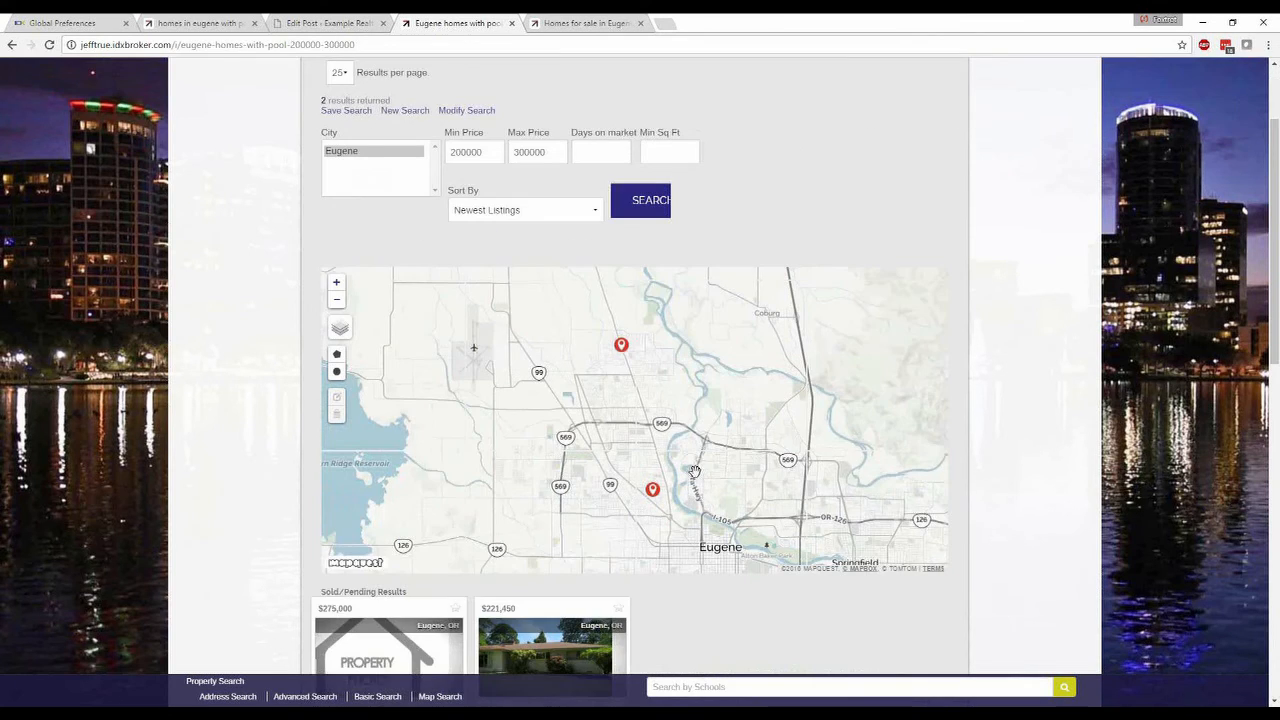
scroll(1063, 314, "up", 1)
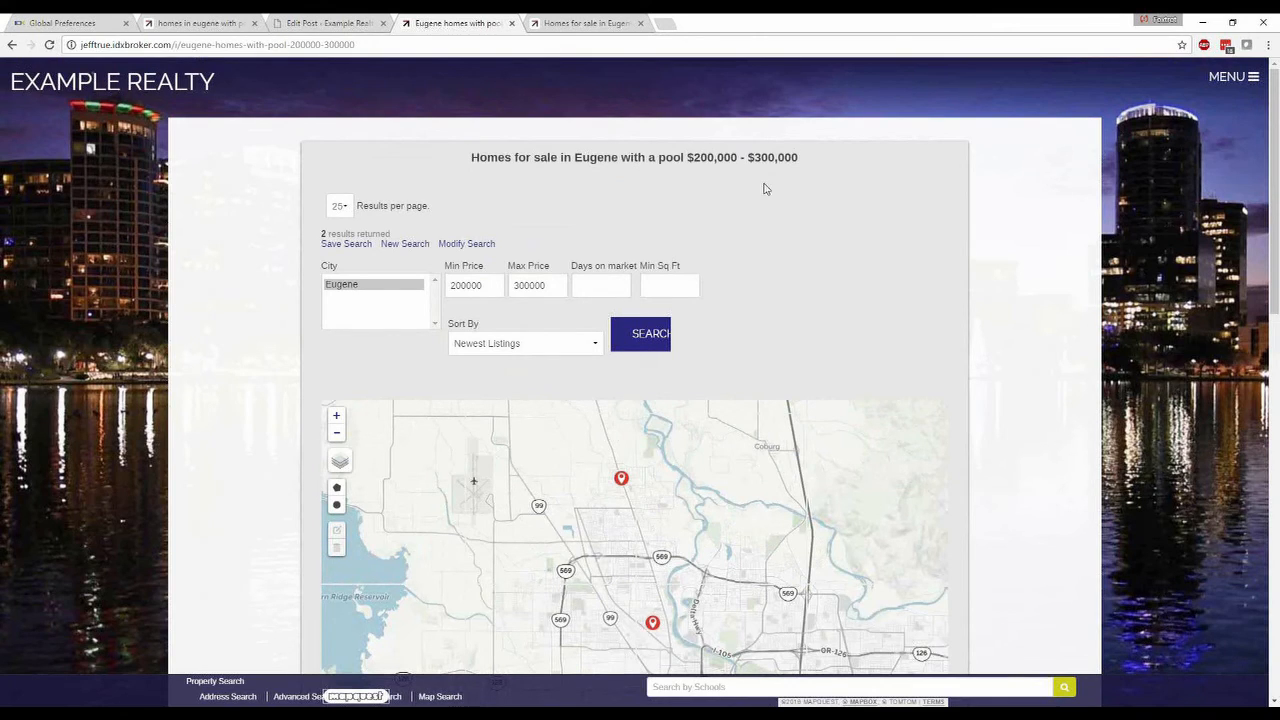
scroll(846, 397, "down", 2)
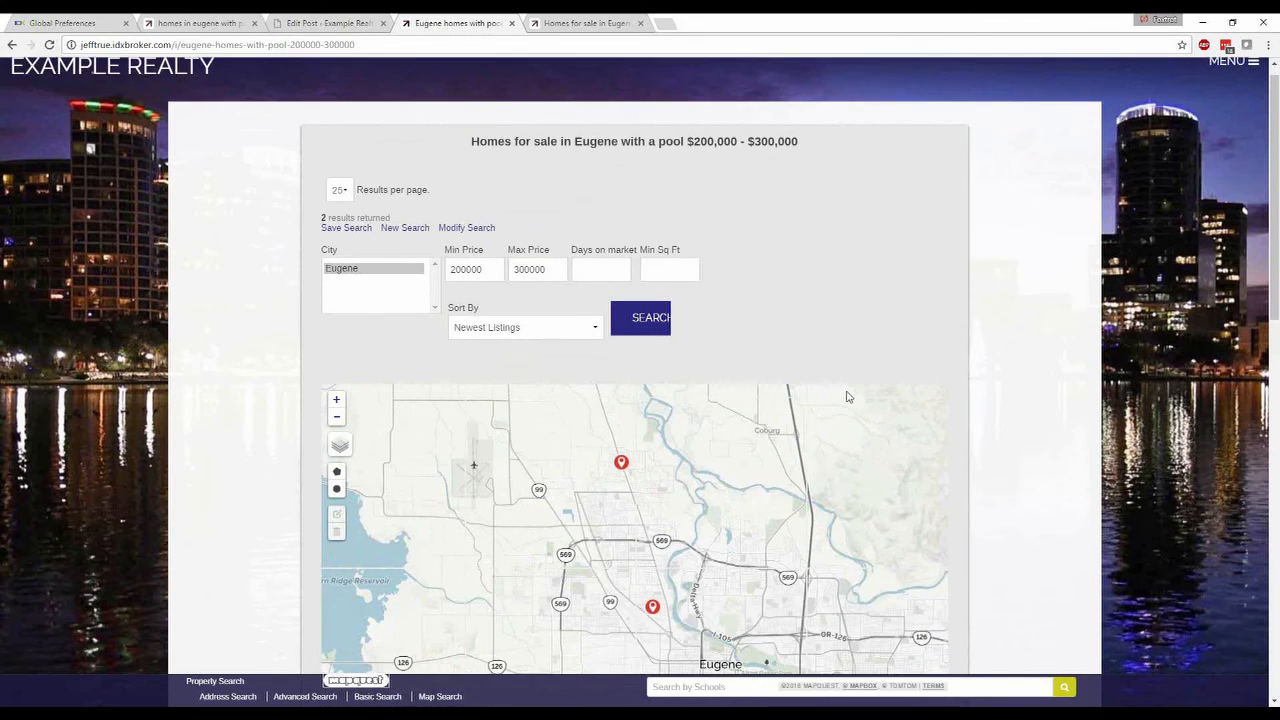
Step: Examine the $200,000 - $300,000 listings, then open the $300,000 - $400,000 pool homes results and examine their map and listings
scroll(973, 441, "down", 3)
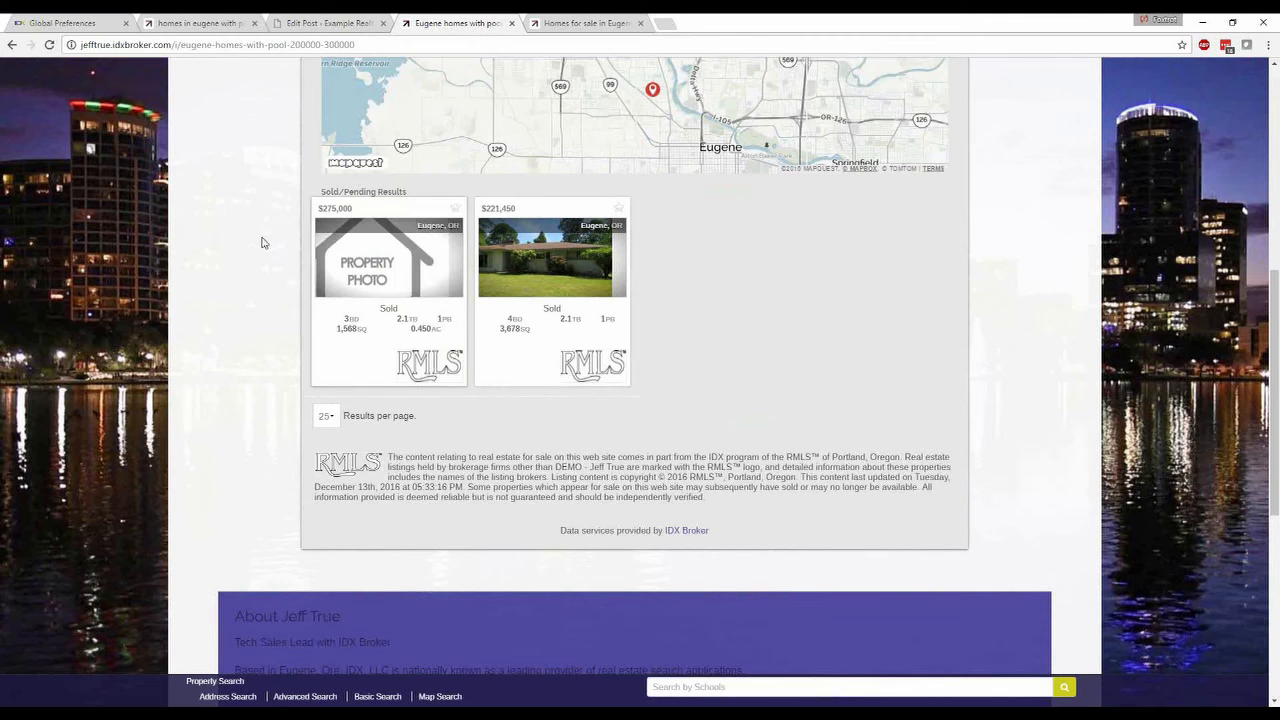
scroll(257, 240, "up", 5)
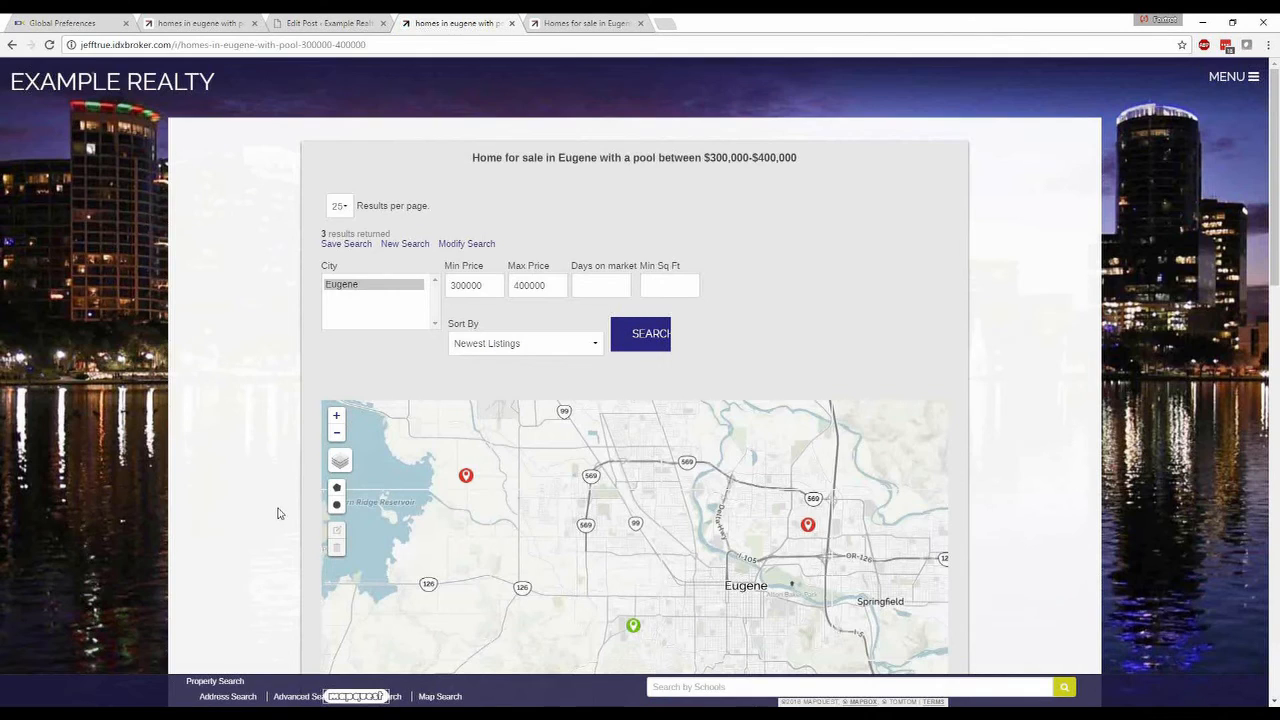
scroll(279, 513, "down", 1)
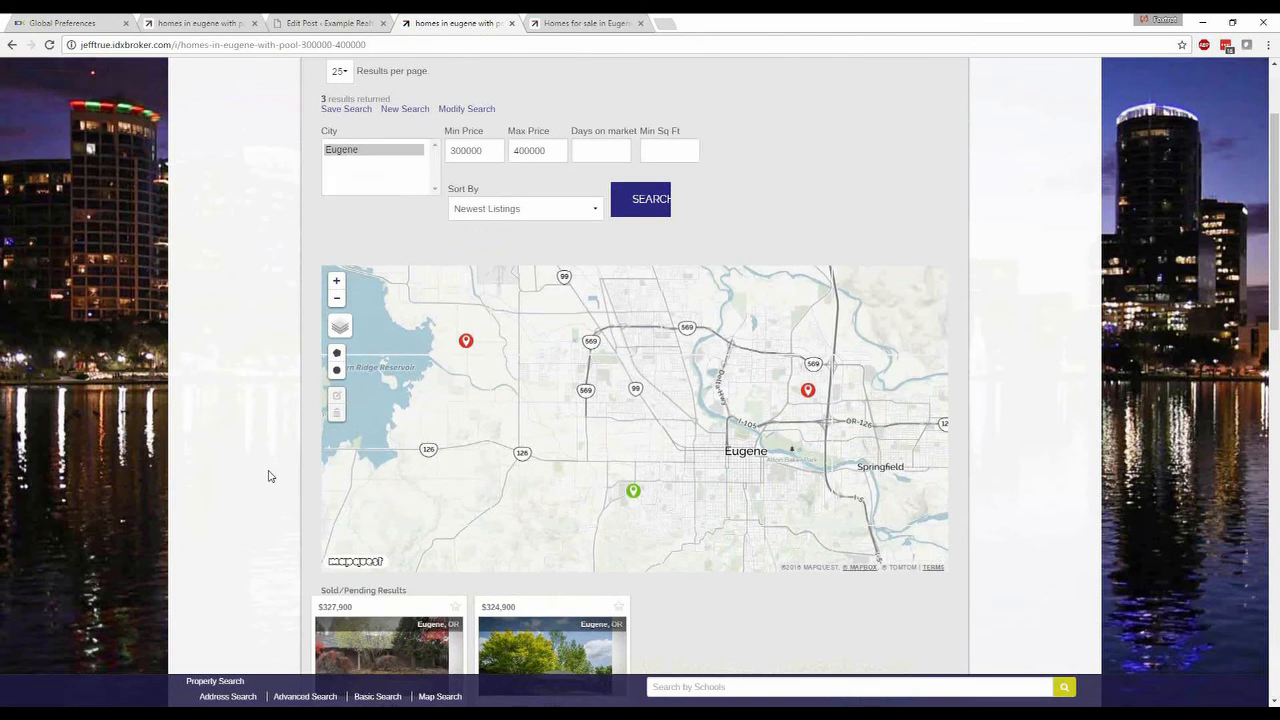
scroll(268, 476, "down", 1)
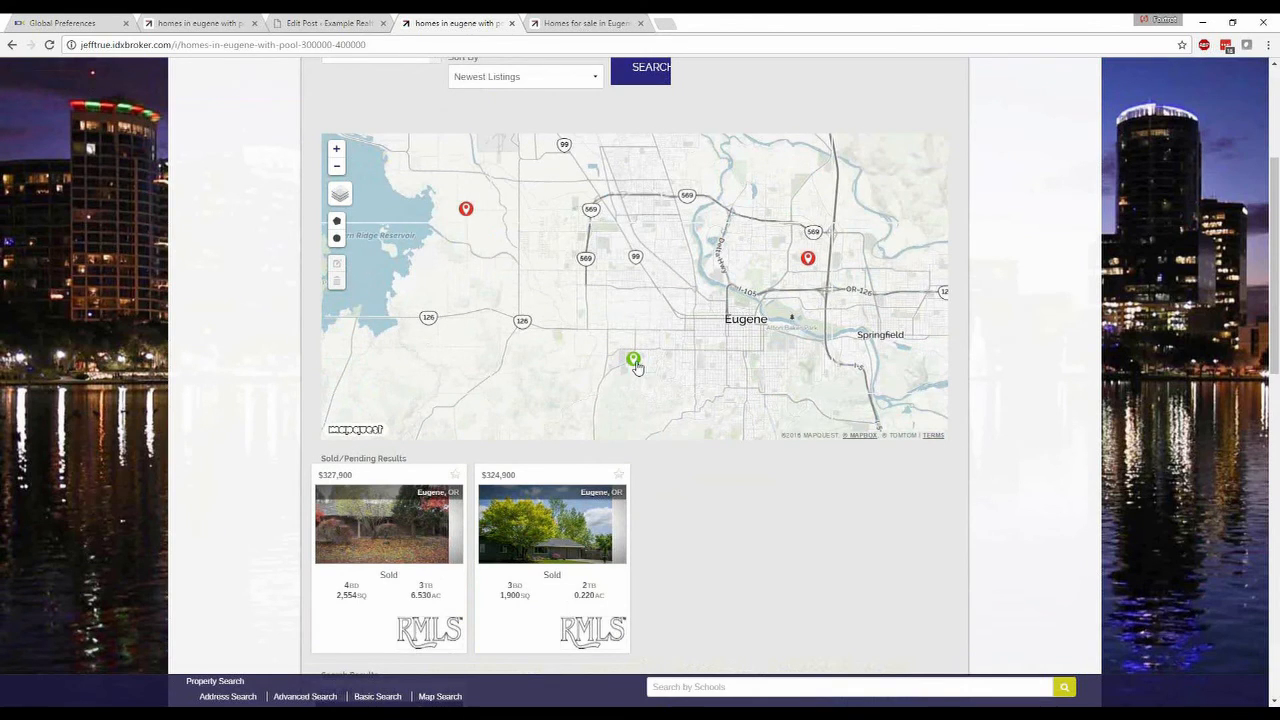
scroll(253, 417, "down", 2)
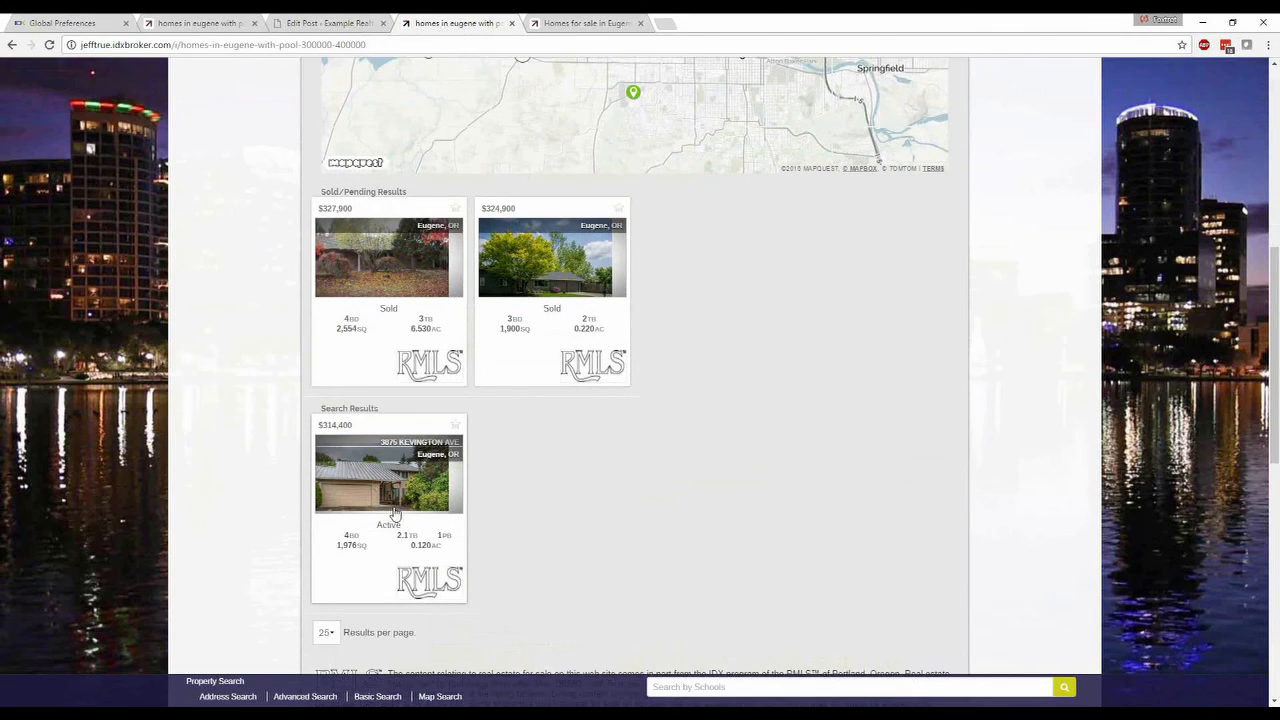
scroll(270, 421, "up", 3)
scroll(270, 421, "up", 1)
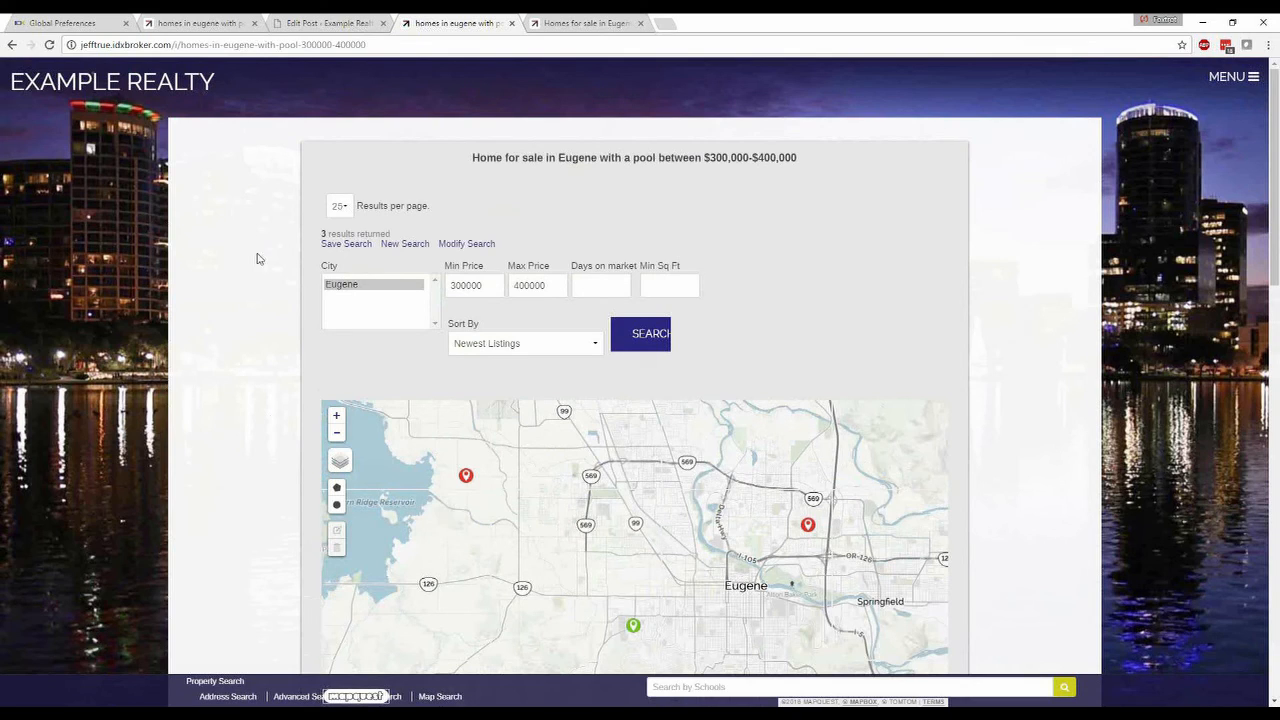
Step: Open the website's Blog page and look over the pool homes post and the Whole Foods Market post
left_click(1254, 77)
left_click(1131, 81)
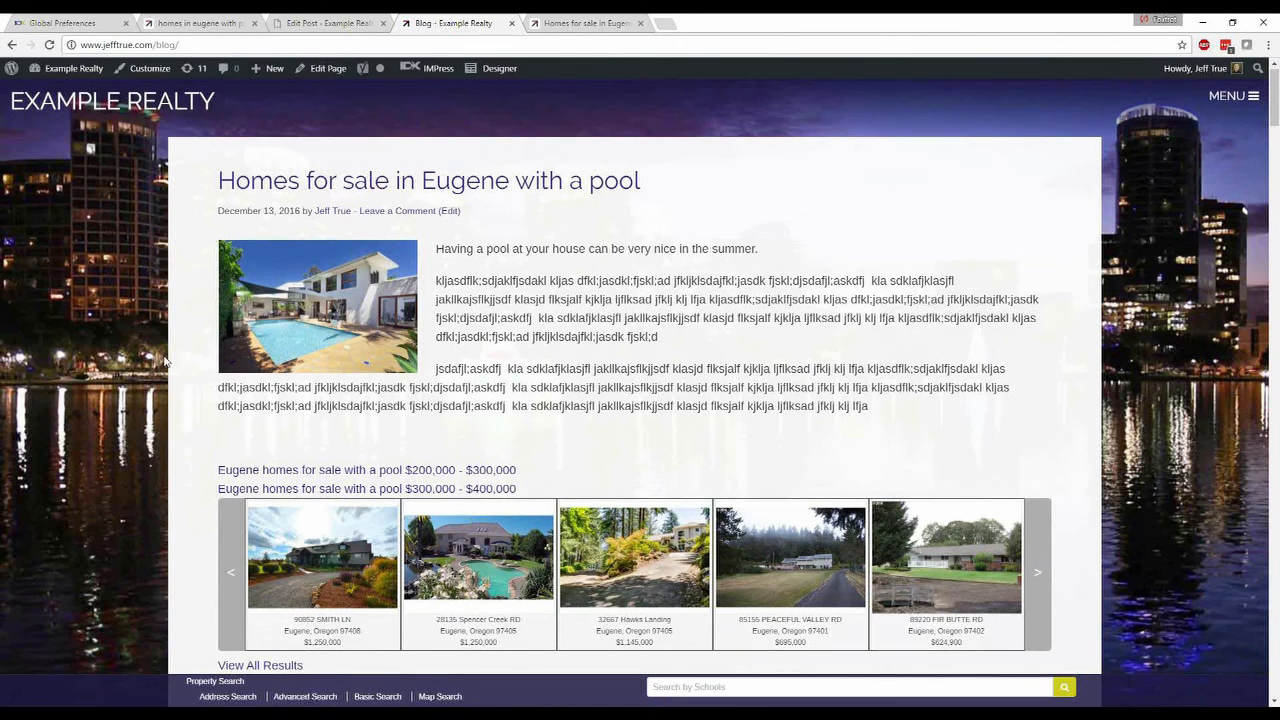
scroll(165, 362, "down", 8)
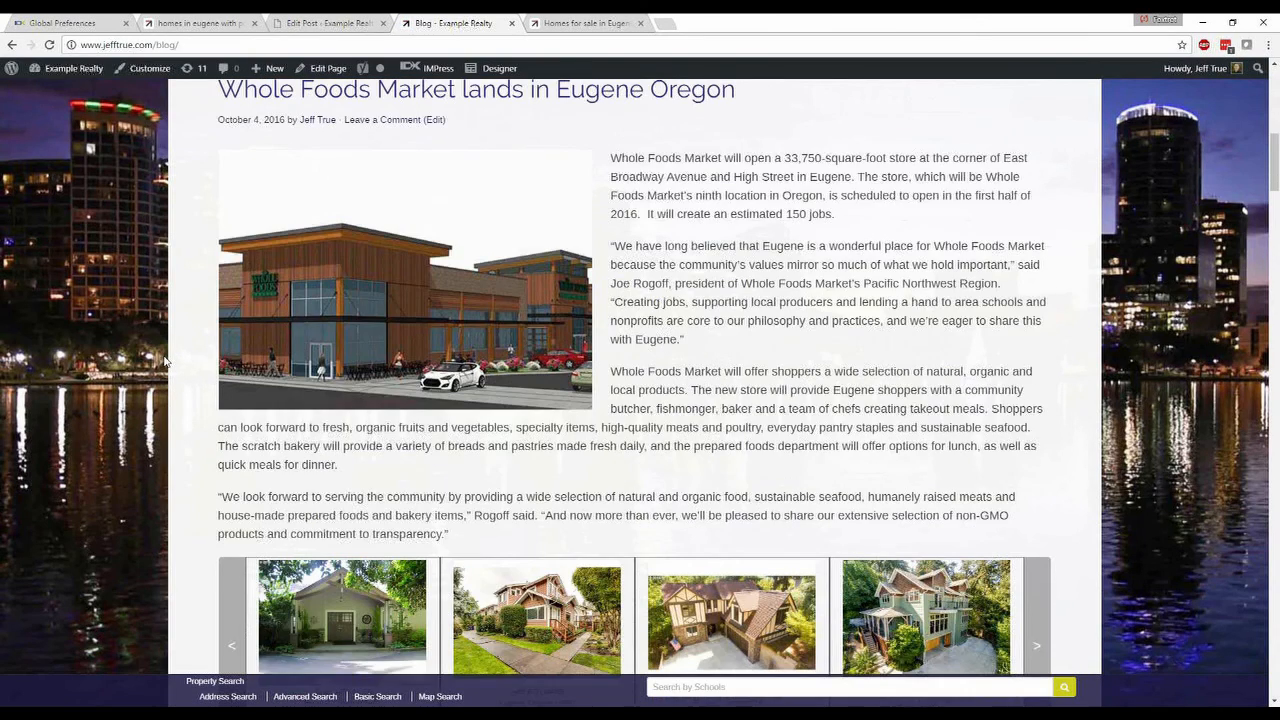
scroll(165, 362, "up", 1)
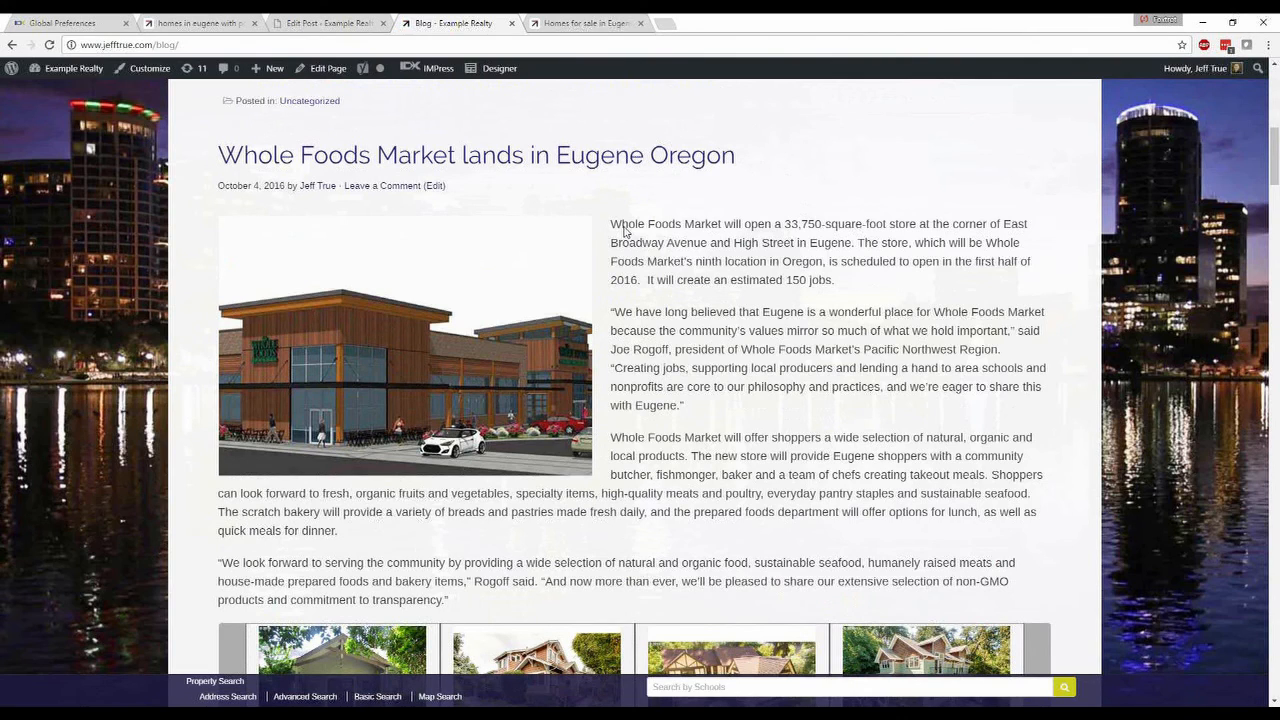
scroll(1057, 475, "down", 2)
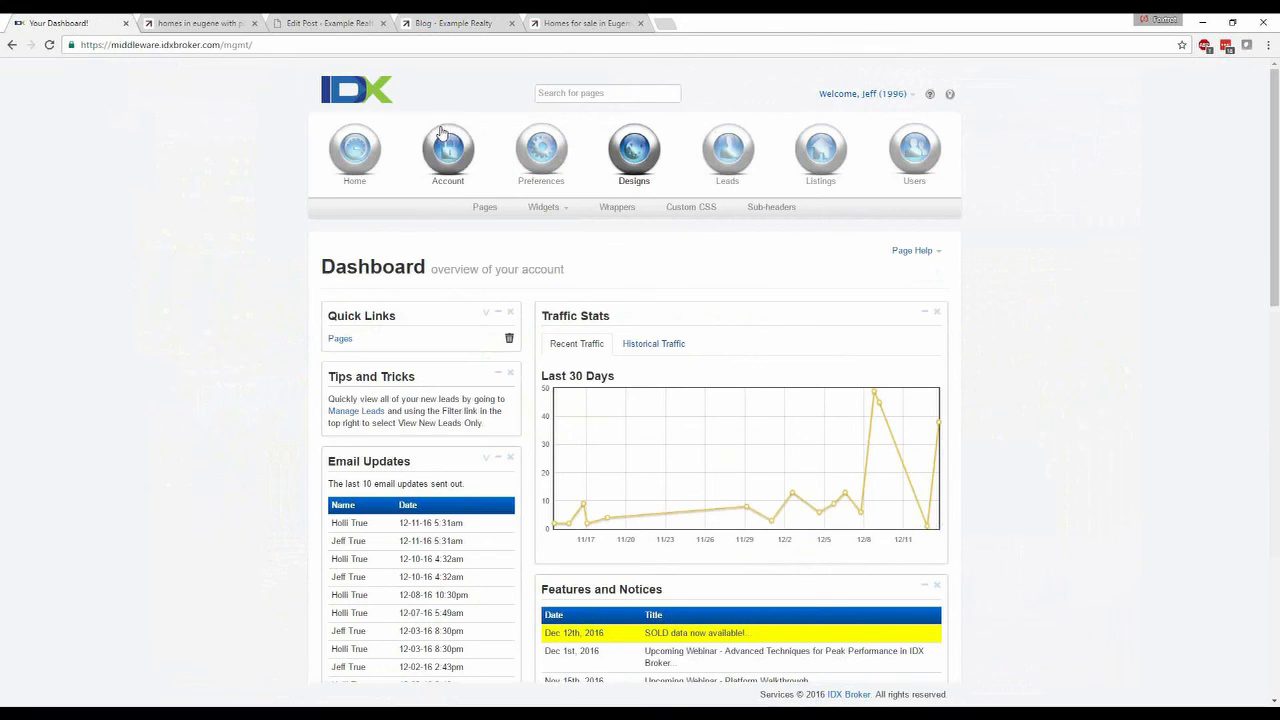
Step: In the IDX Broker dashboard, start creating a widget, choose the Showcase type and view its further options
left_click(358, 81)
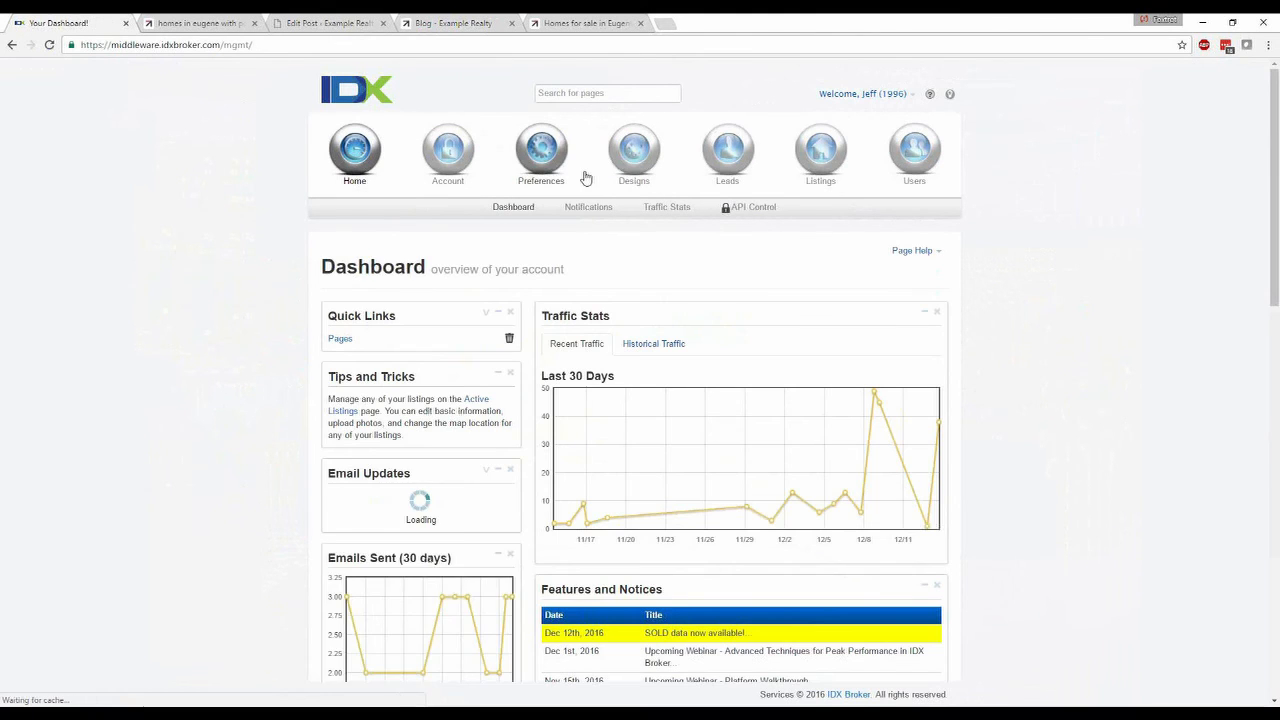
mouse_move(643, 152)
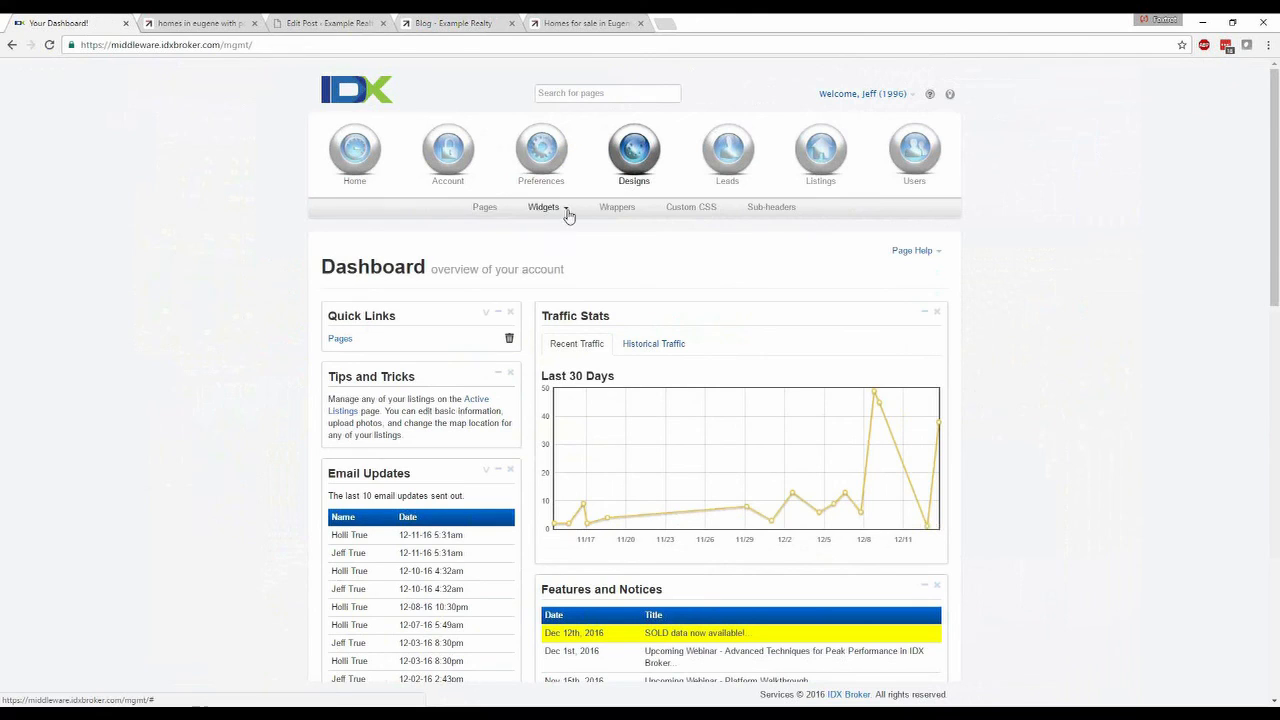
left_click(565, 214)
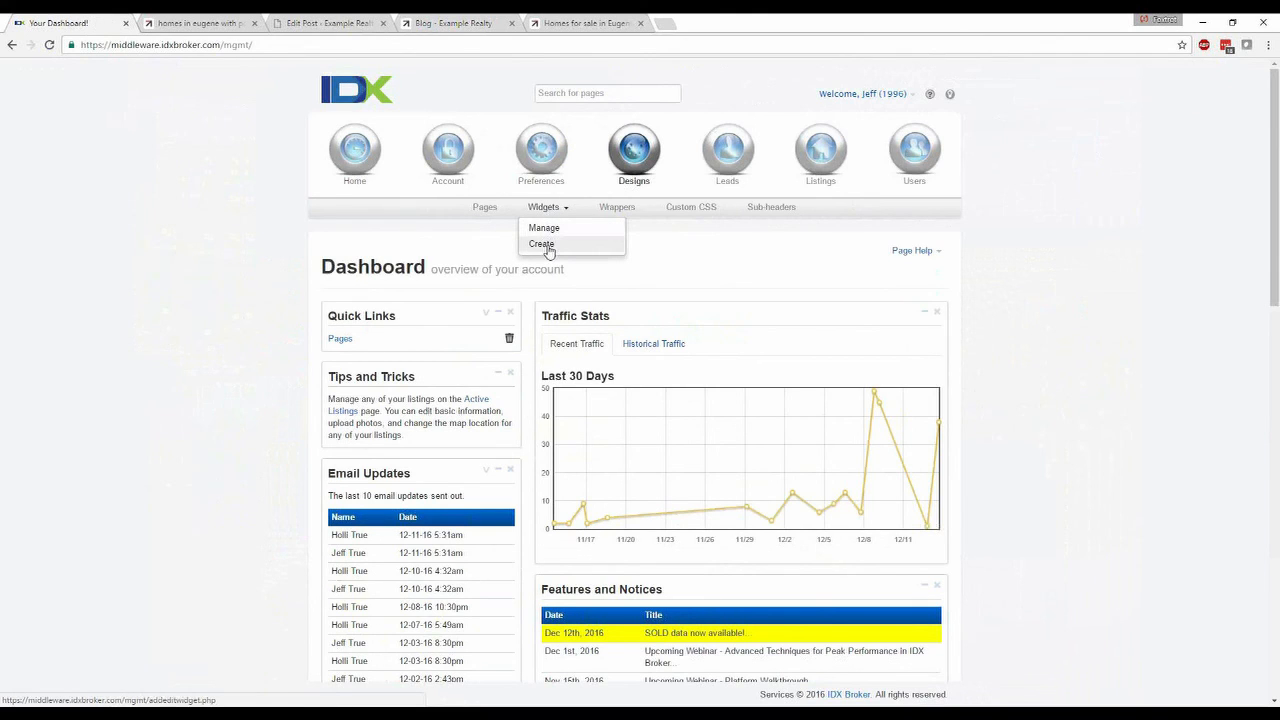
left_click(542, 245)
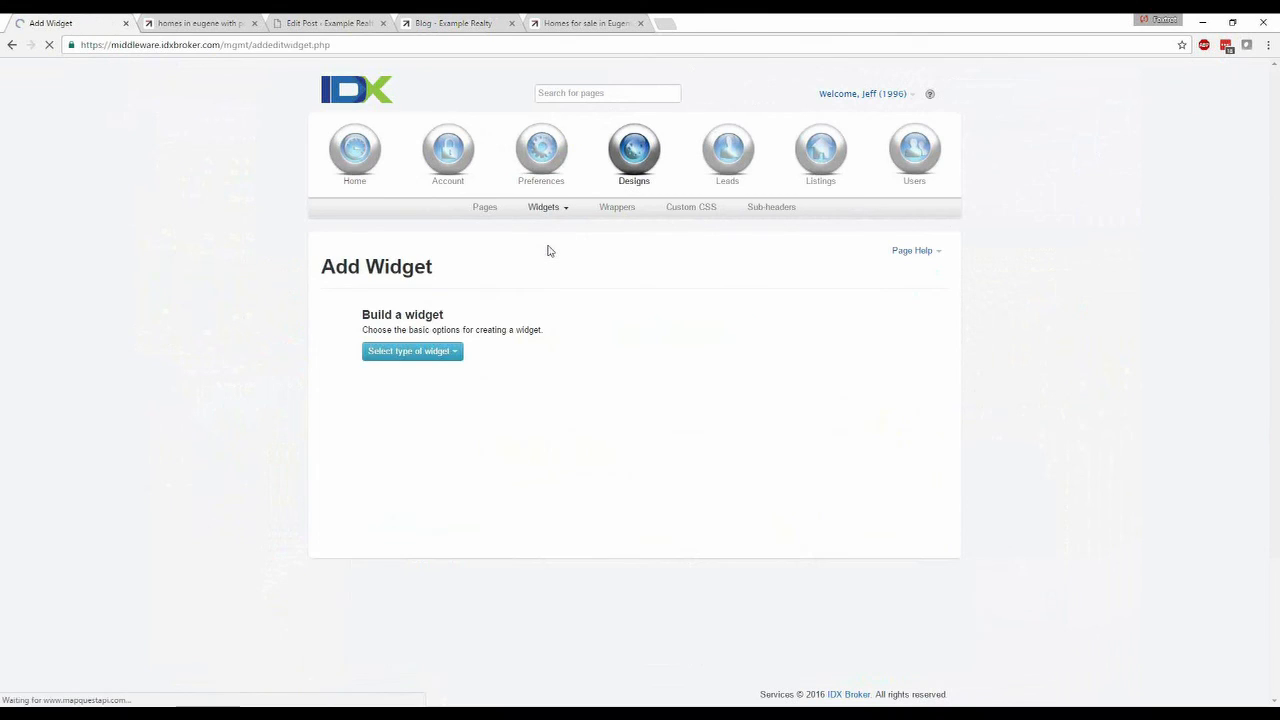
left_click(428, 356)
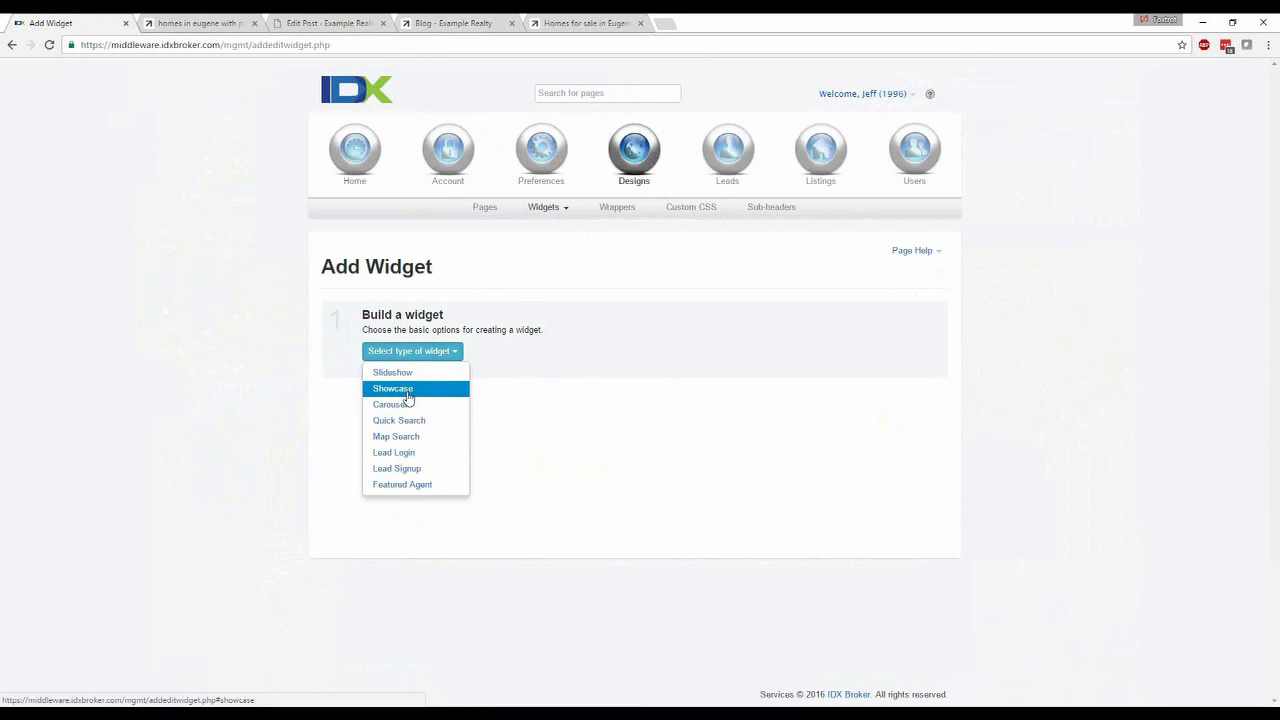
left_click(408, 390)
left_click(560, 351)
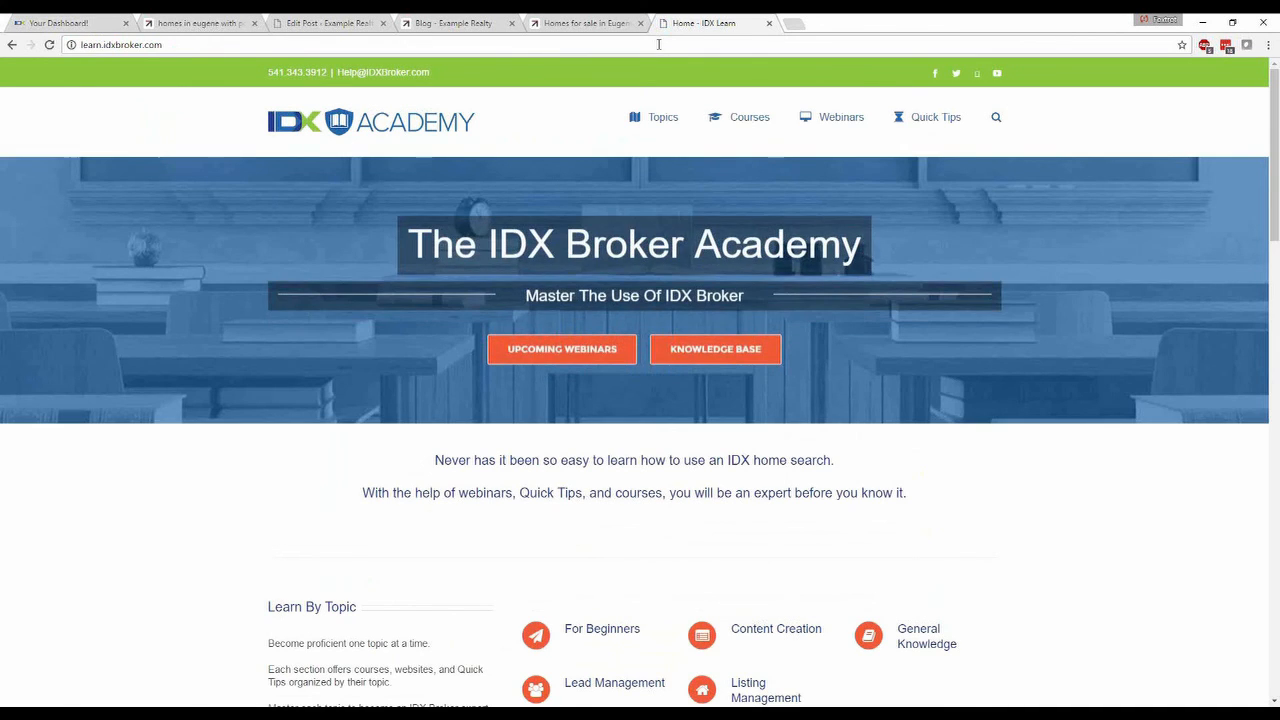
Step: Open the Webinars archive on the IDX Academy site and look through the available recordings
mouse_move(773, 133)
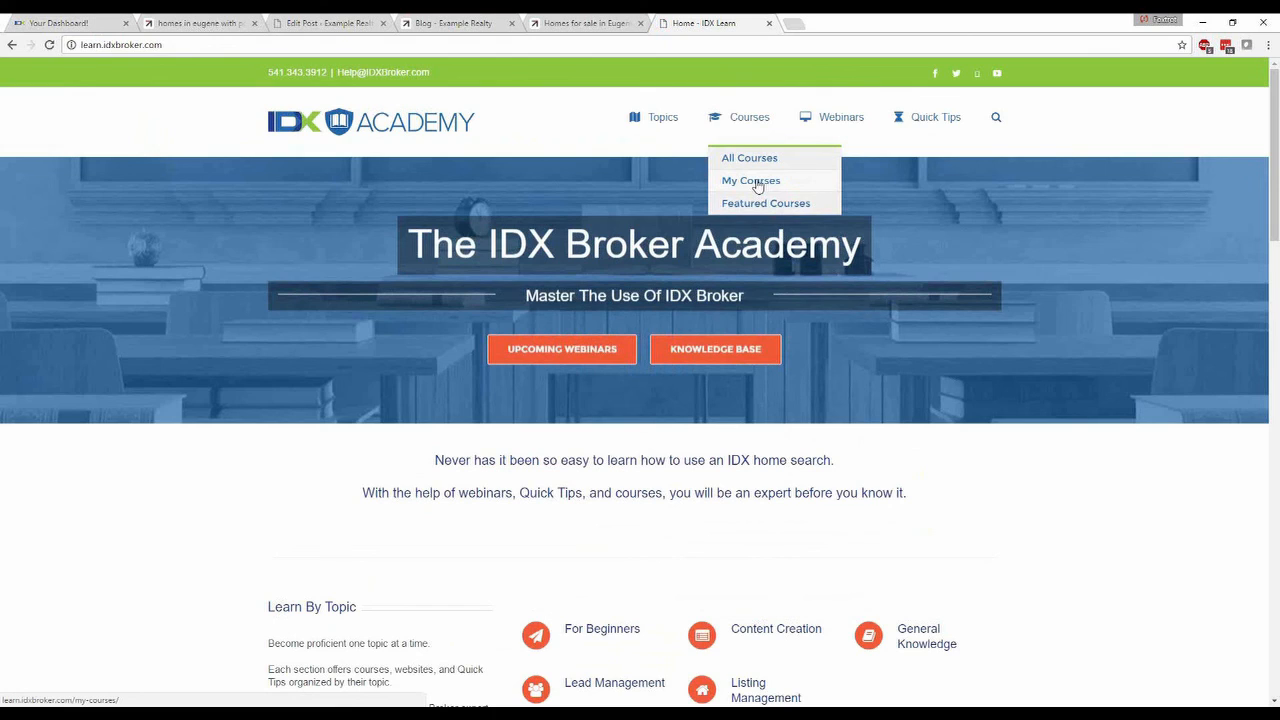
mouse_move(833, 118)
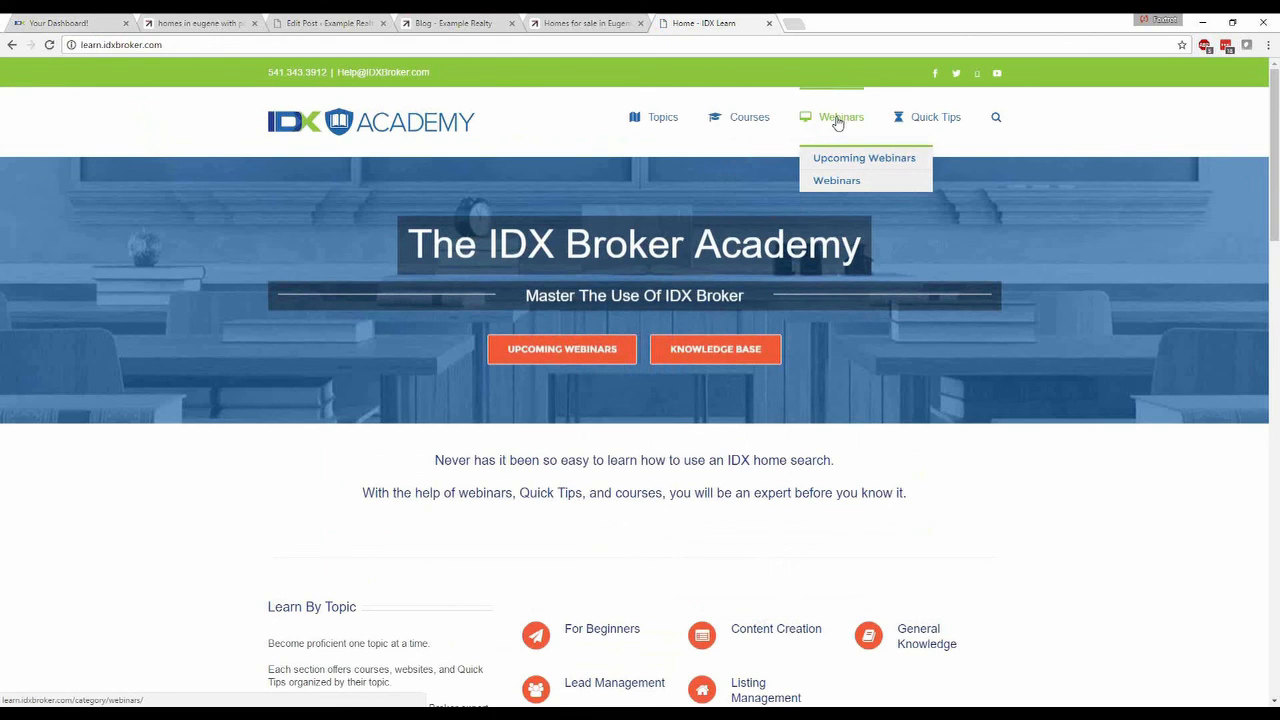
left_click(848, 184)
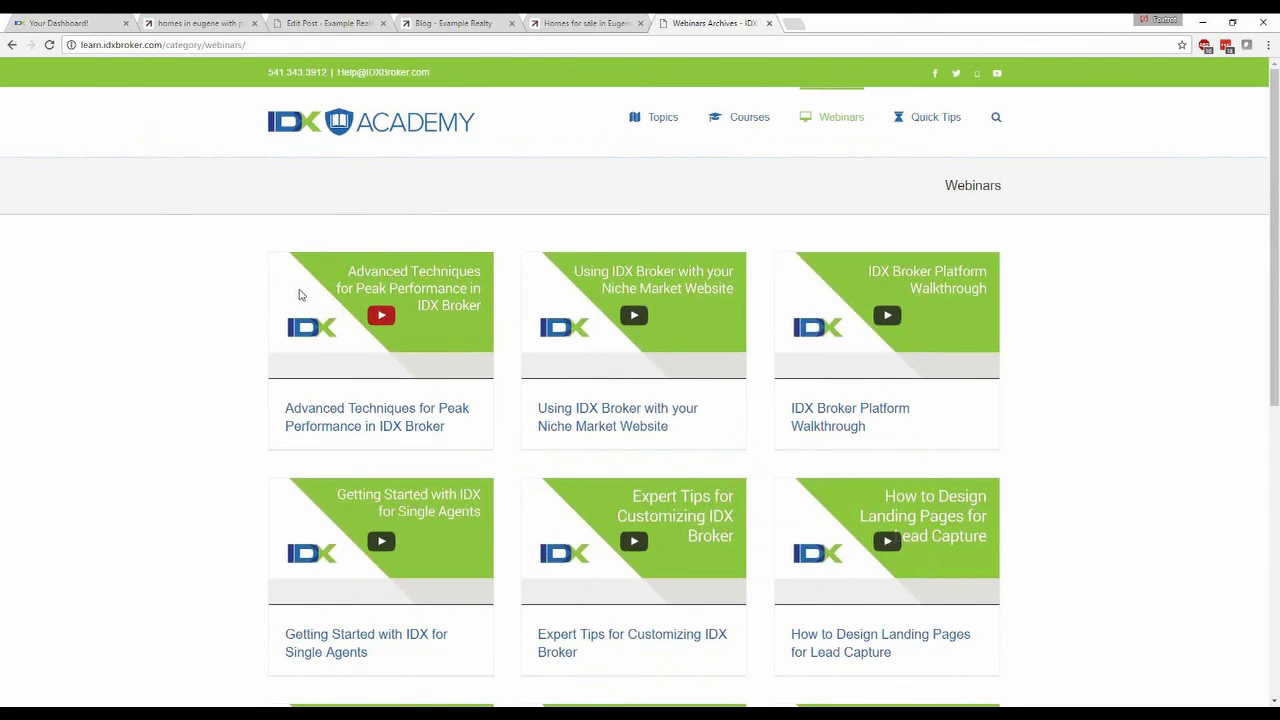
scroll(298, 294, "down", 2)
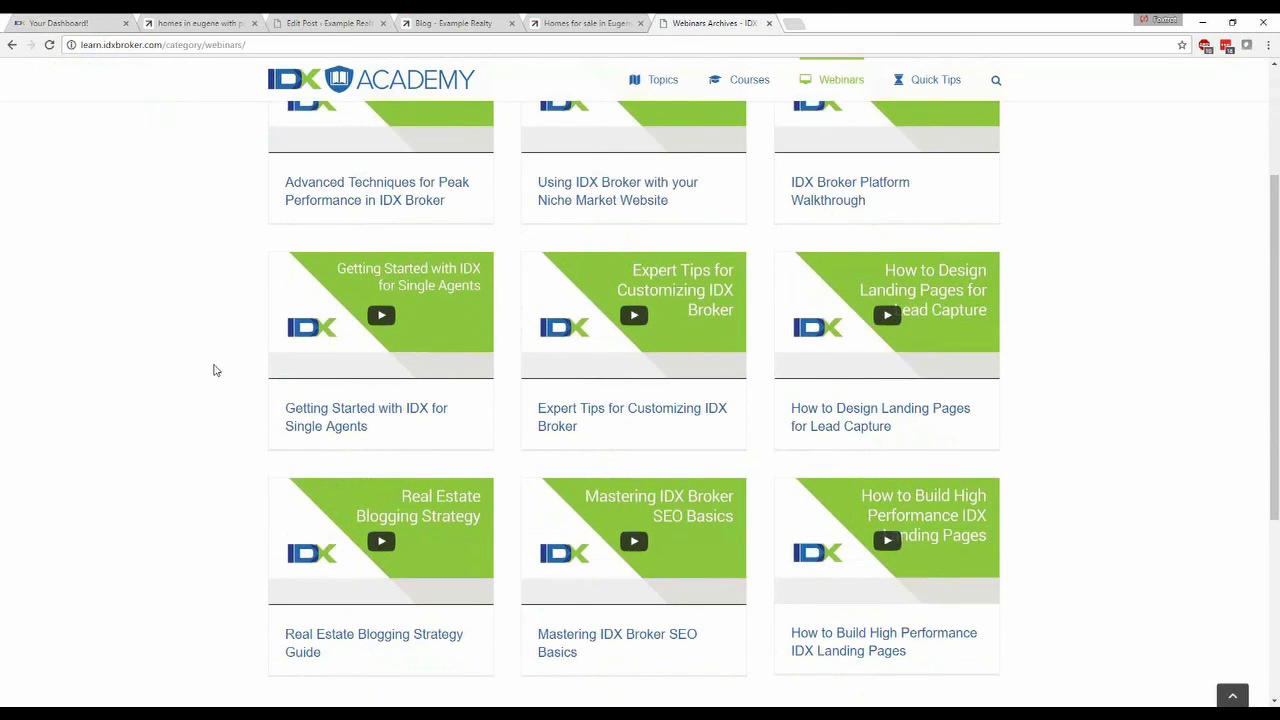
scroll(213, 371, "up", 2)
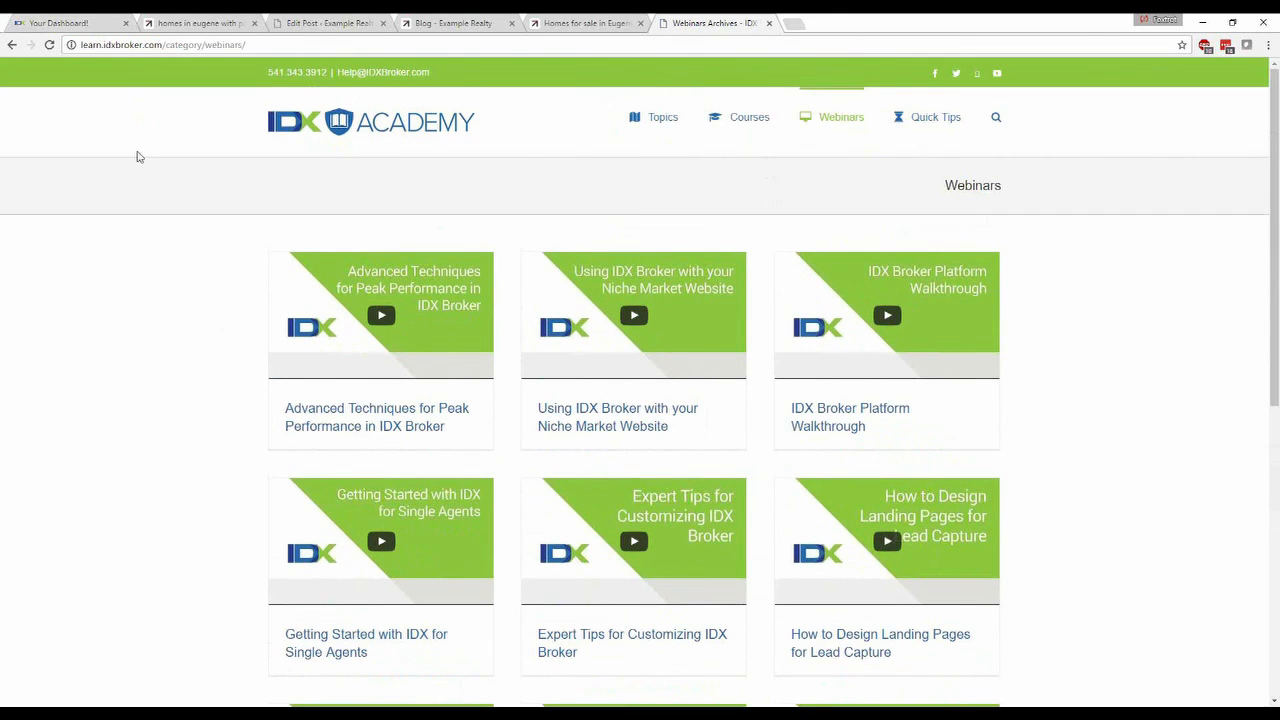